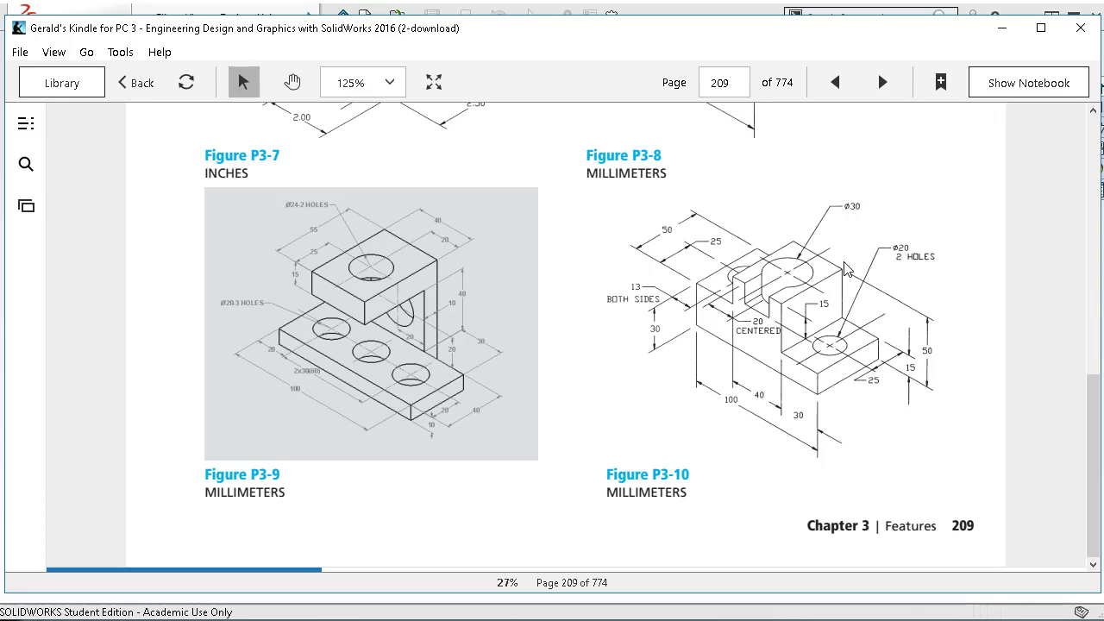
Point out features of Figure P3-10, then shrink the Kindle window toward the lower right
click(846, 269)
click(833, 243)
mouse_move(868, 220)
mouse_down()
mouse_move(827, 216)
mouse_move(820, 289)
mouse_move(781, 263)
mouse_move(869, 273)
mouse_move(906, 252)
mouse_move(868, 411)
mouse_move(905, 285)
mouse_move(940, 262)
mouse_move(752, 261)
mouse_move(814, 232)
mouse_move(850, 235)
mouse_move(779, 384)
mouse_move(751, 353)
mouse_move(747, 305)
mouse_move(764, 323)
mouse_move(767, 291)
mouse_move(748, 295)
mouse_move(761, 267)
mouse_move(782, 278)
mouse_move(781, 302)
mouse_move(763, 299)
mouse_move(721, 341)
mouse_move(781, 281)
mouse_move(776, 297)
mouse_move(751, 291)
mouse_move(772, 271)
mouse_move(812, 317)
mouse_move(758, 280)
mouse_move(761, 321)
mouse_move(820, 313)
mouse_up()
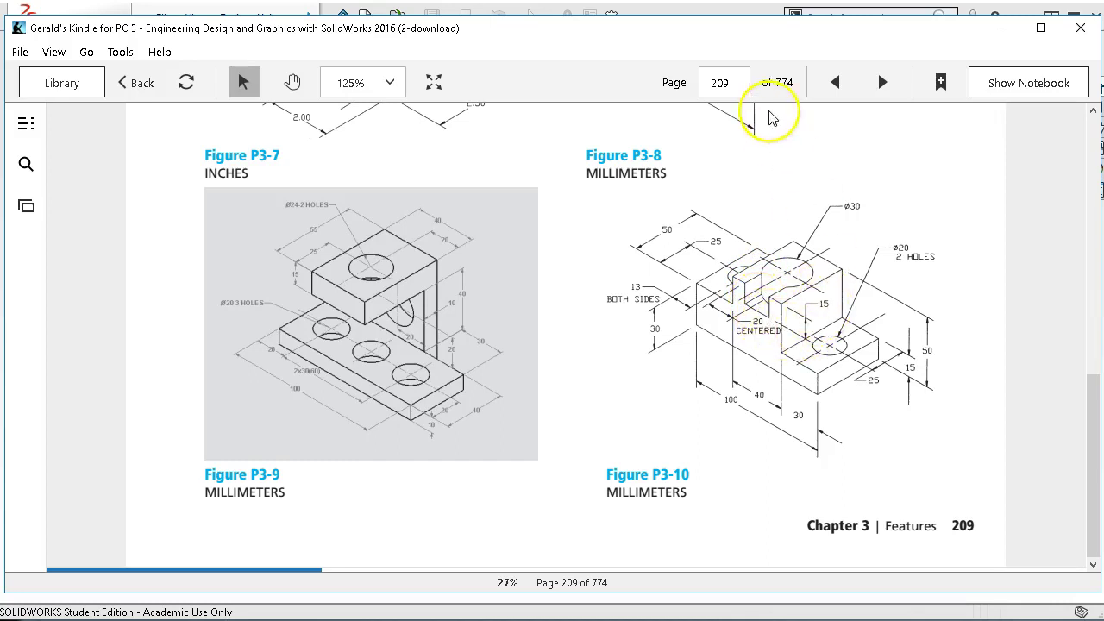
drag(717, 42, 777, 213)
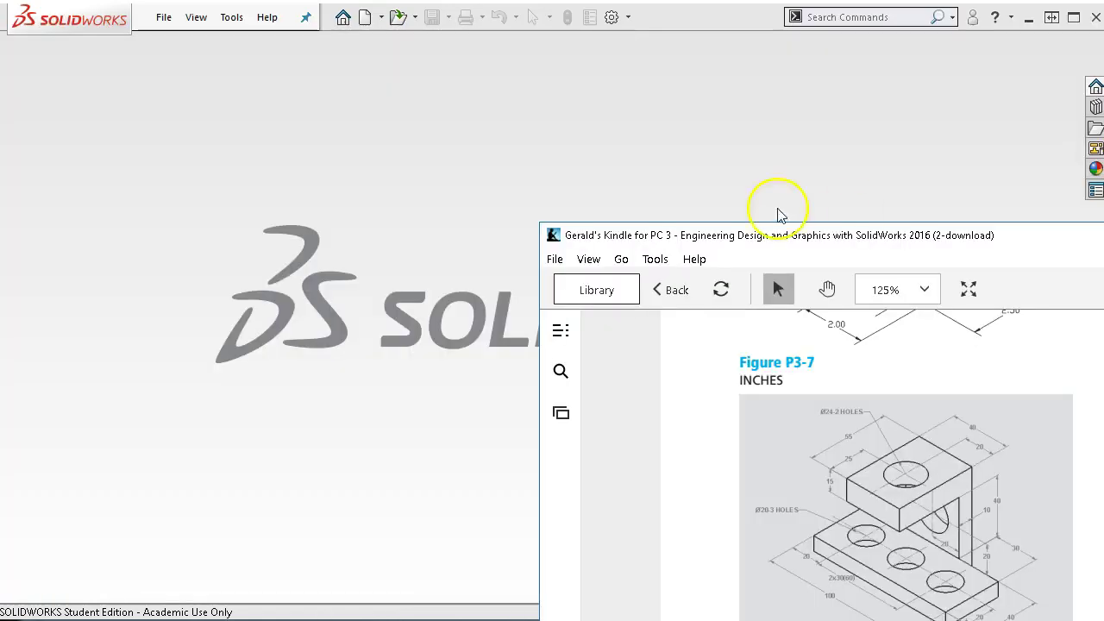
Create a new part from the Part mm template on the SWTemplate tab
click(363, 19)
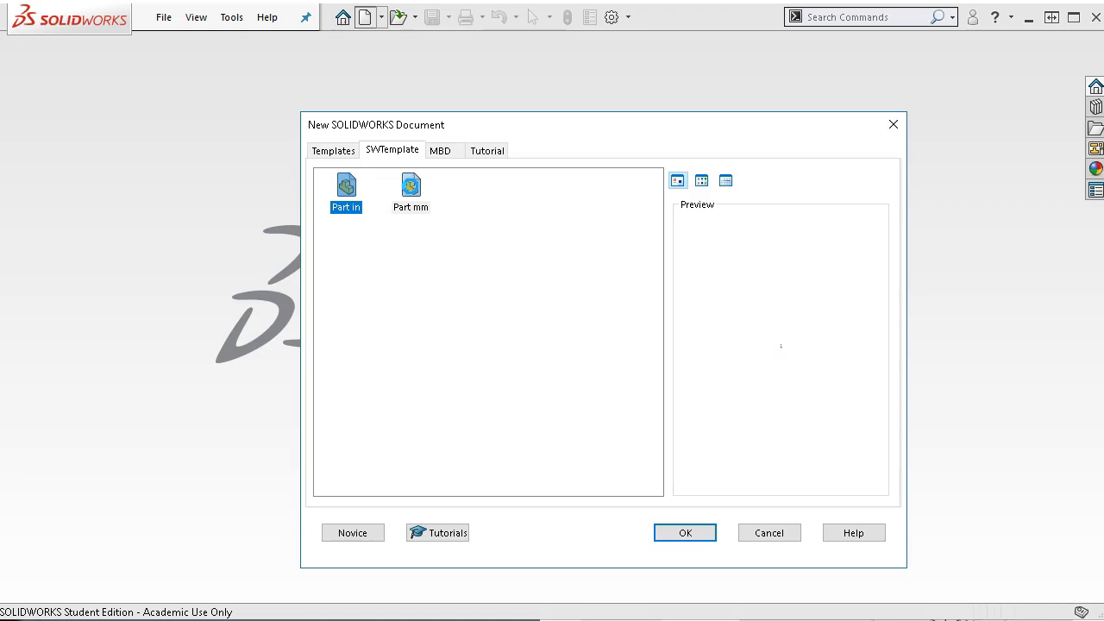
double_click(424, 195)
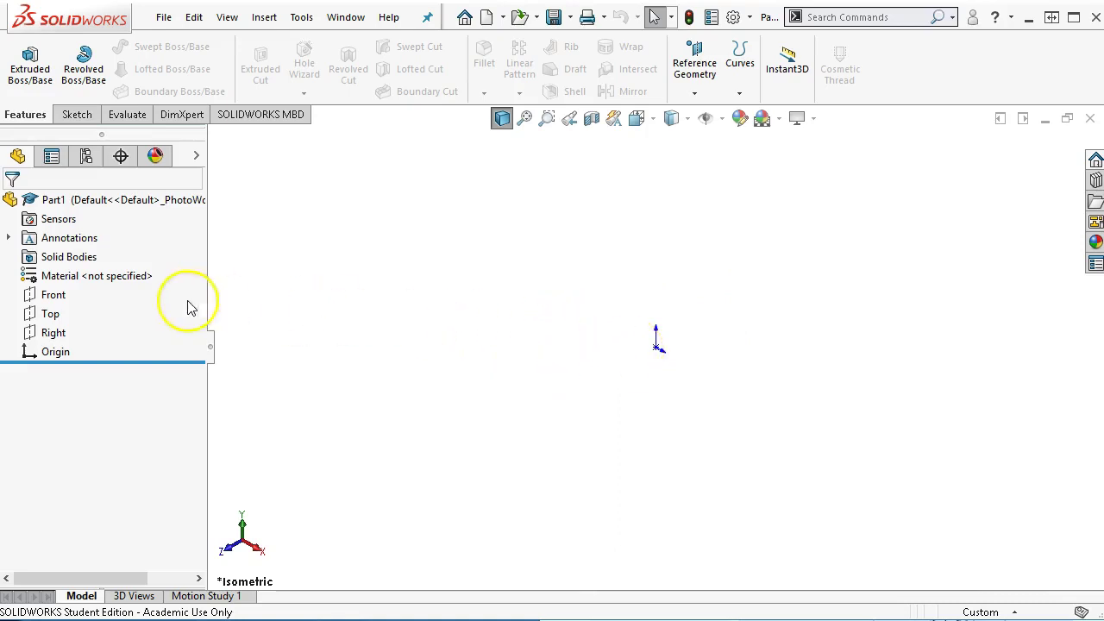
Sketch a closed stepped line profile on the Front plane, starting and ending at the origin
click(56, 295)
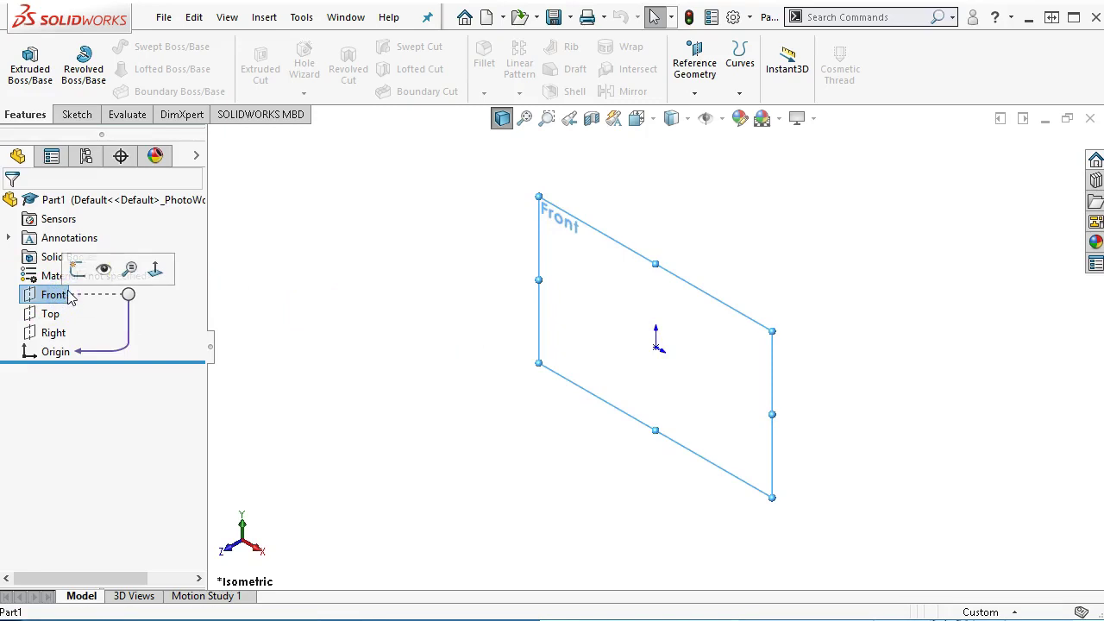
click(77, 268)
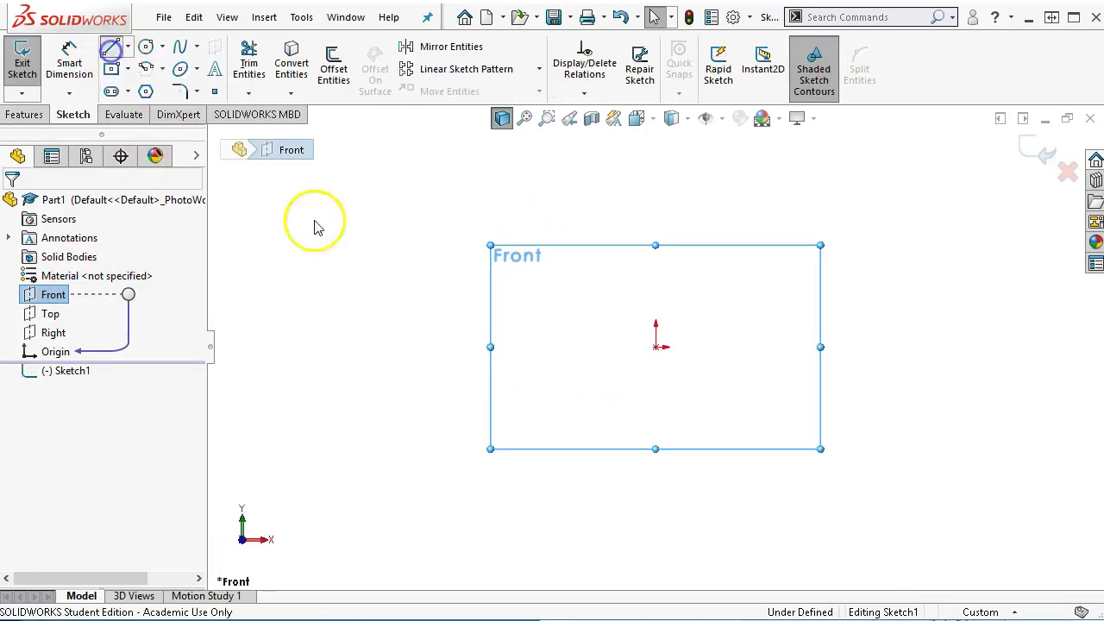
click(656, 346)
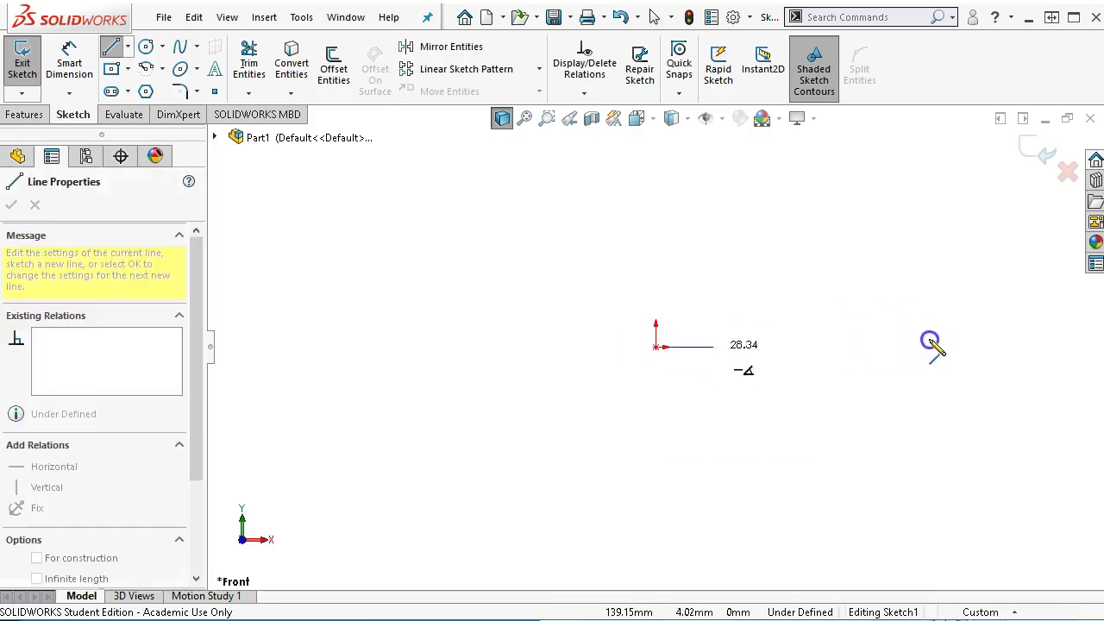
click(880, 347)
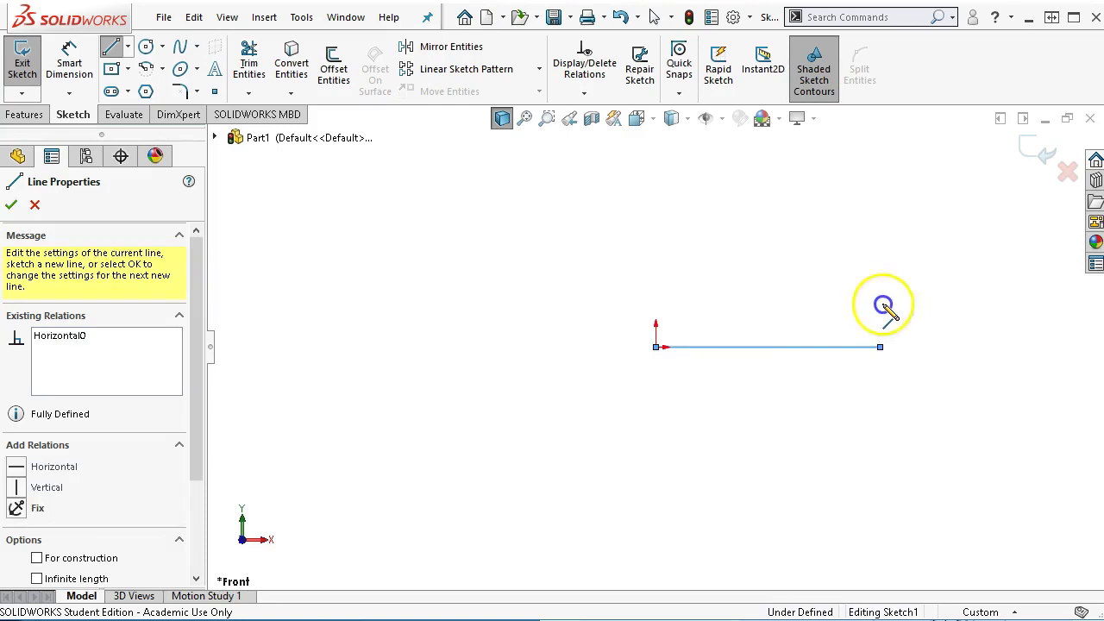
click(842, 298)
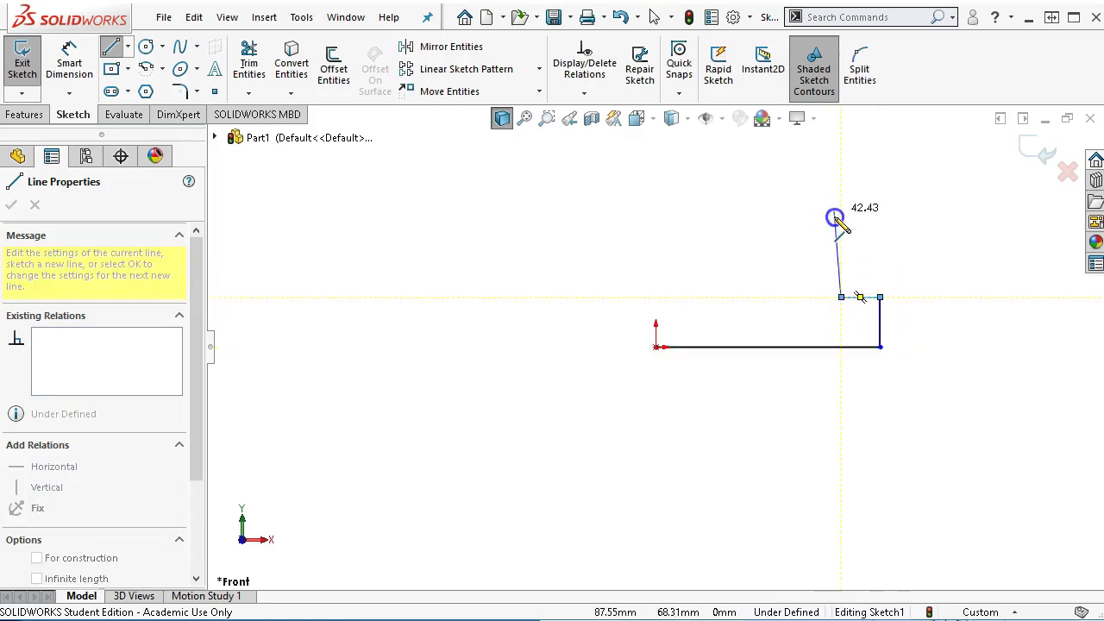
click(841, 197)
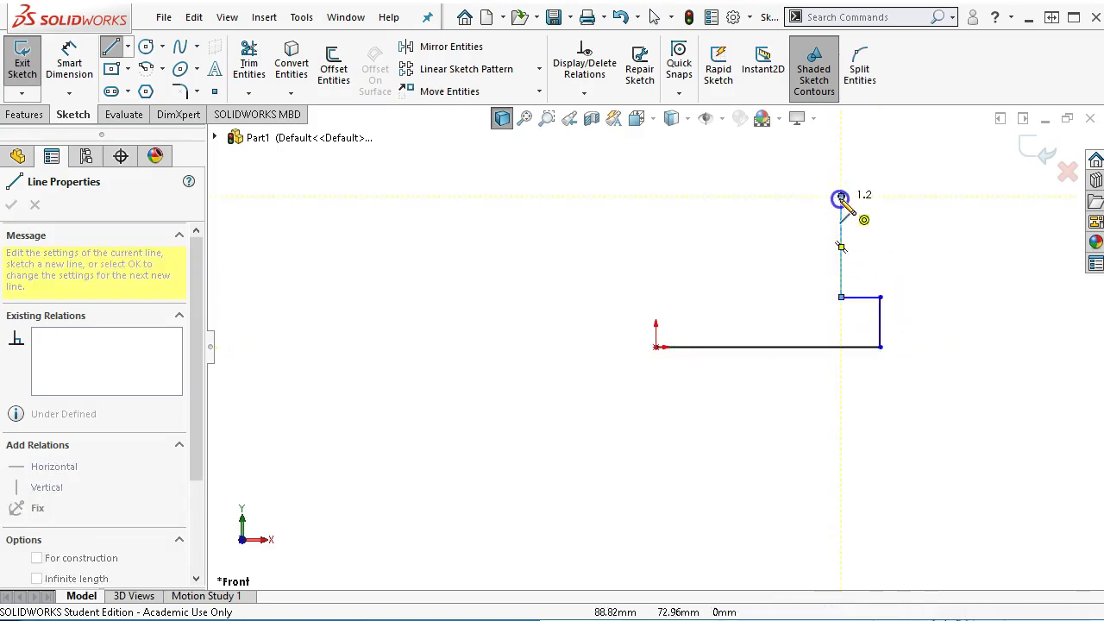
click(719, 196)
click(690, 229)
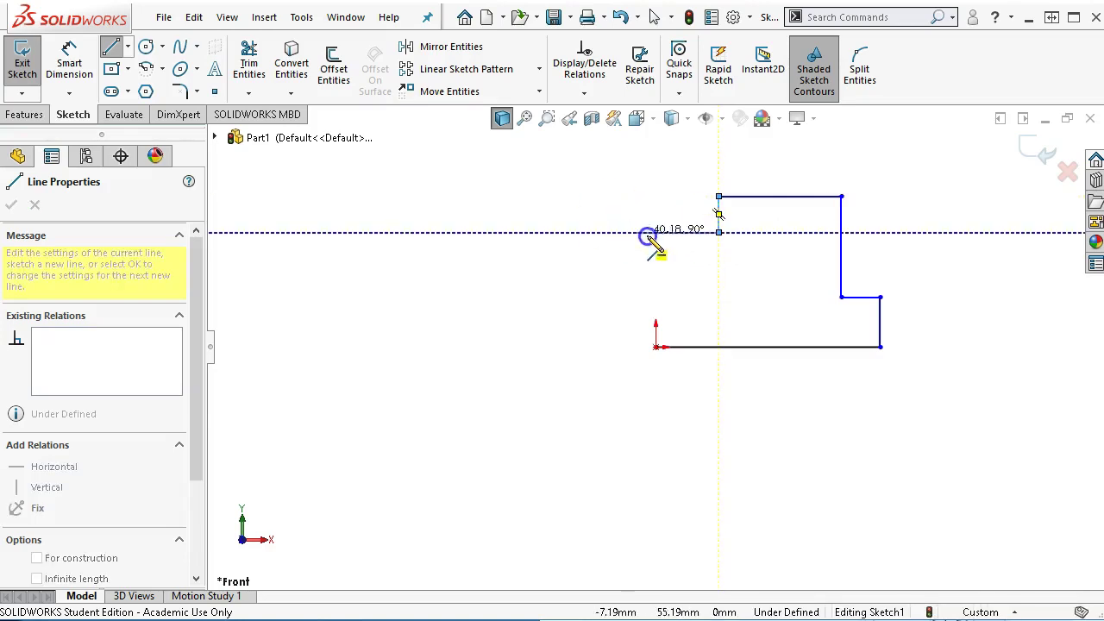
click(647, 233)
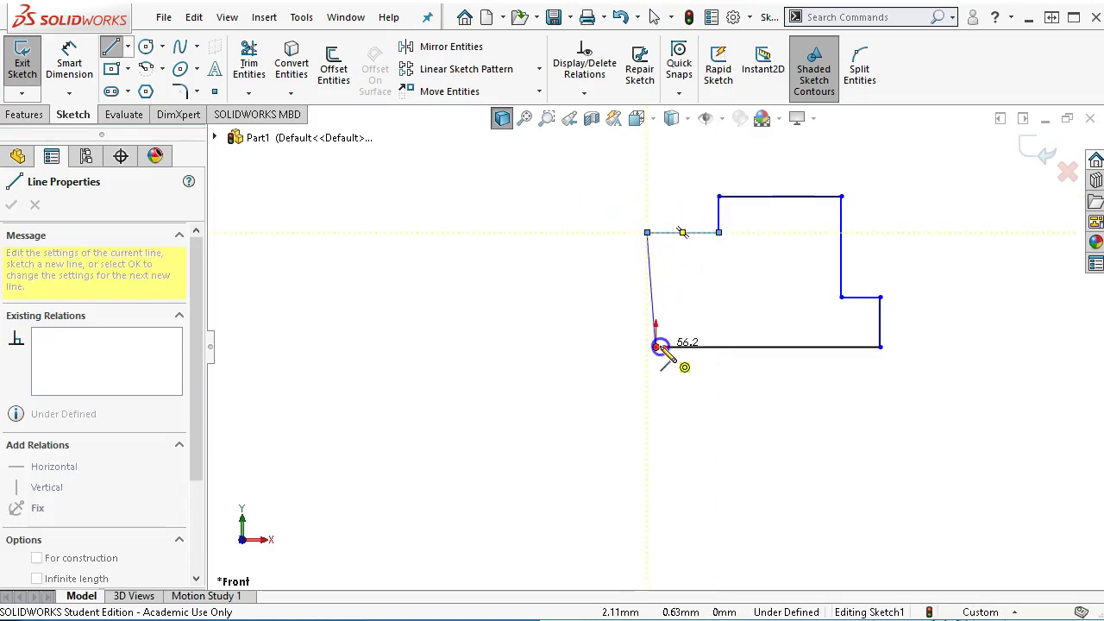
click(658, 347)
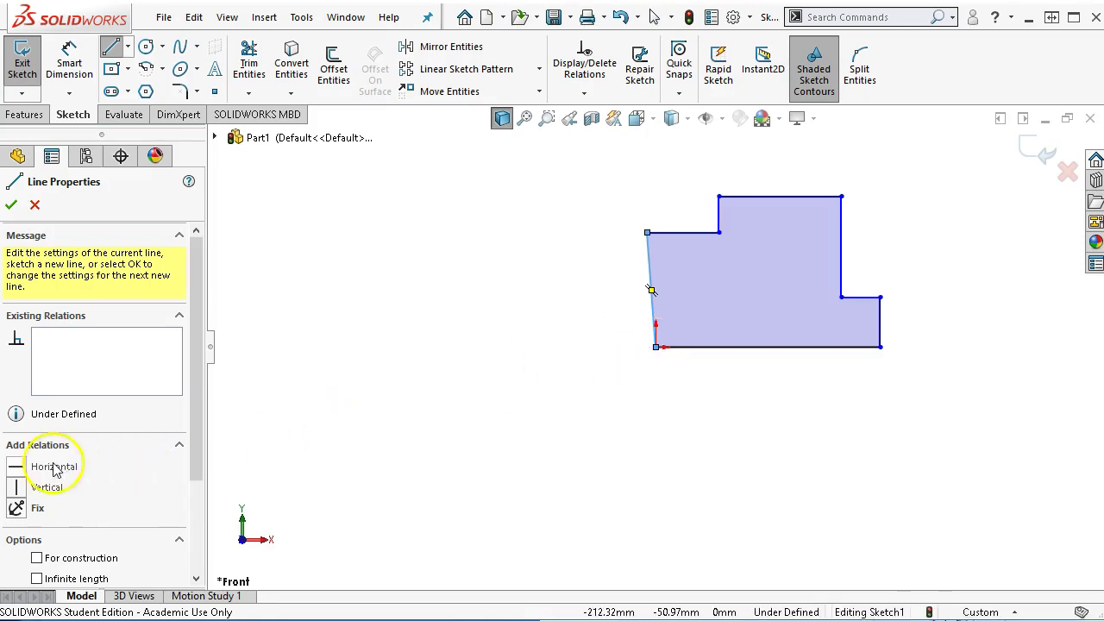
Add a Vertical relation to the profile's left edge
click(17, 487)
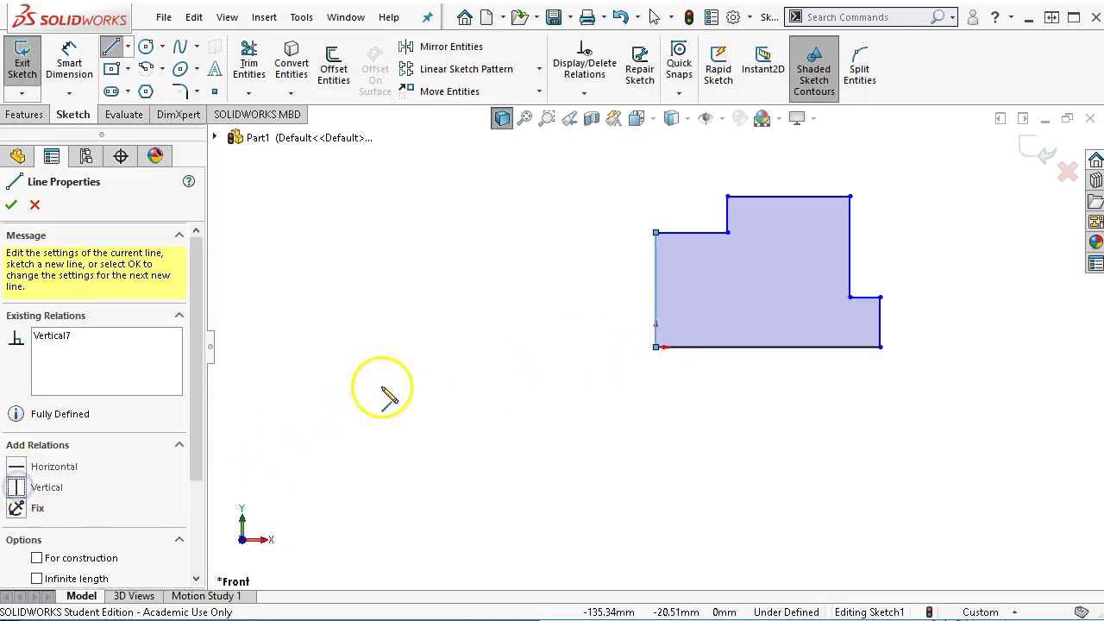
right_click(452, 278)
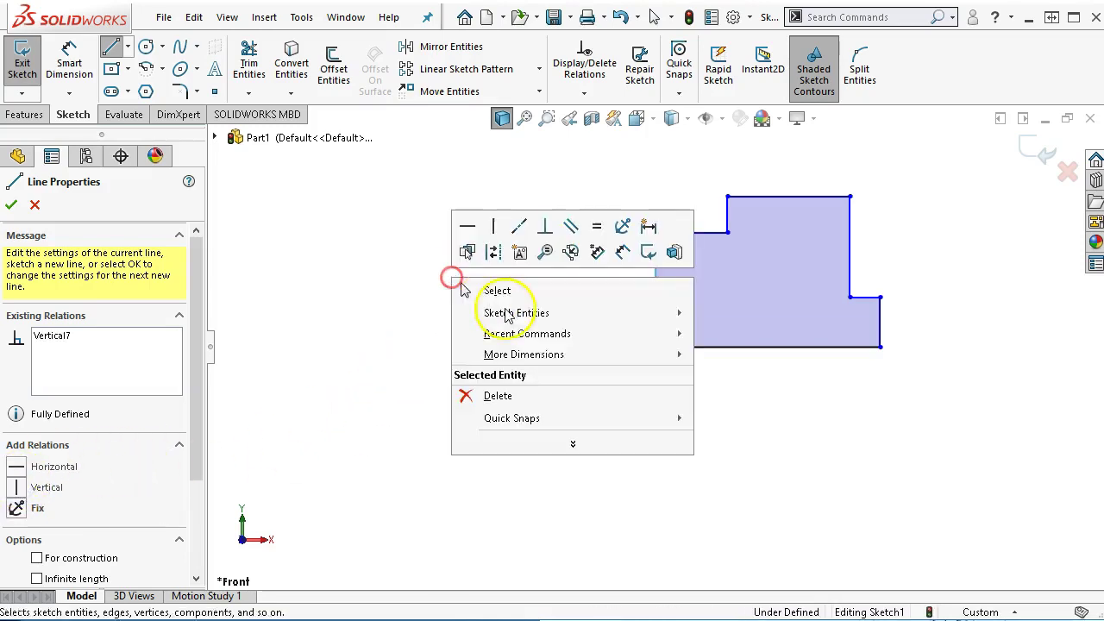
click(620, 255)
Dimension the bottom edge to 100 mm and the left side height to 30 mm
click(703, 355)
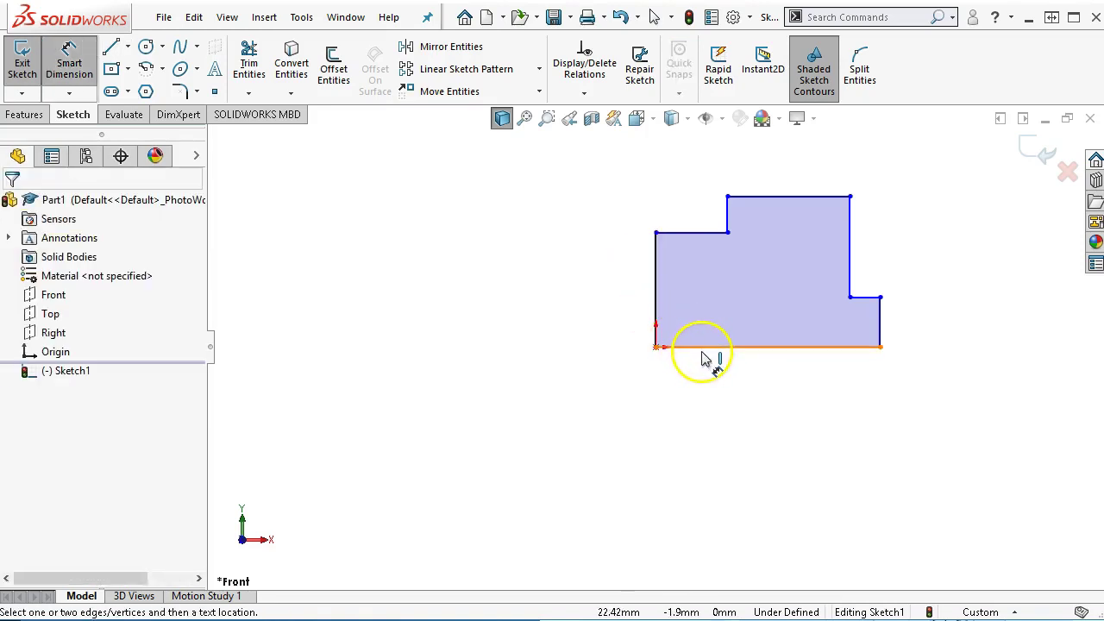
click(758, 429)
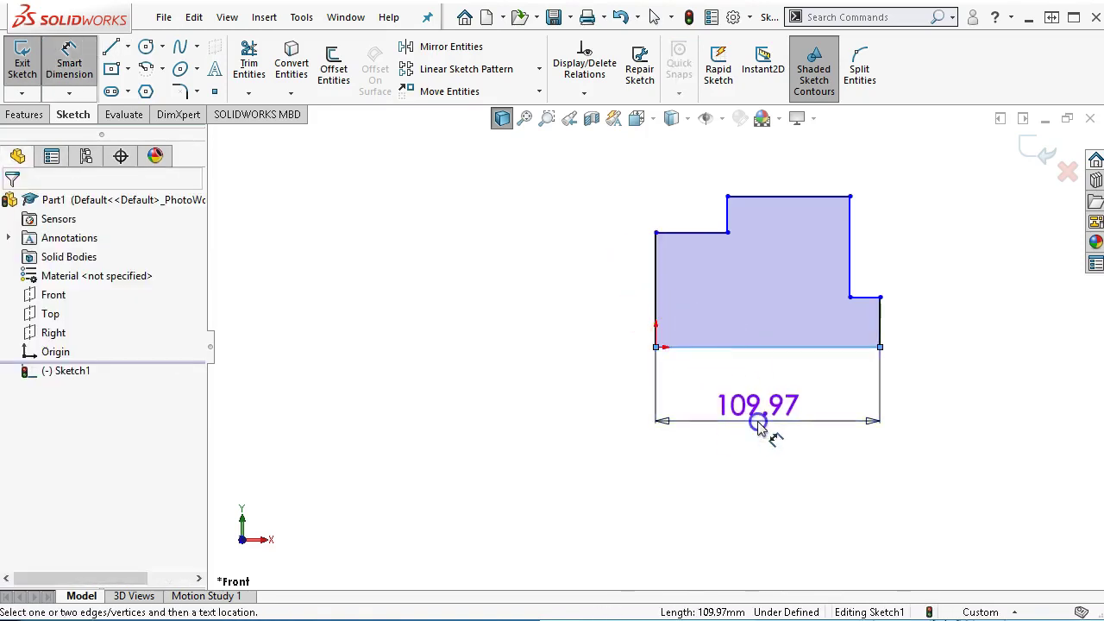
text(100)
key(Return)
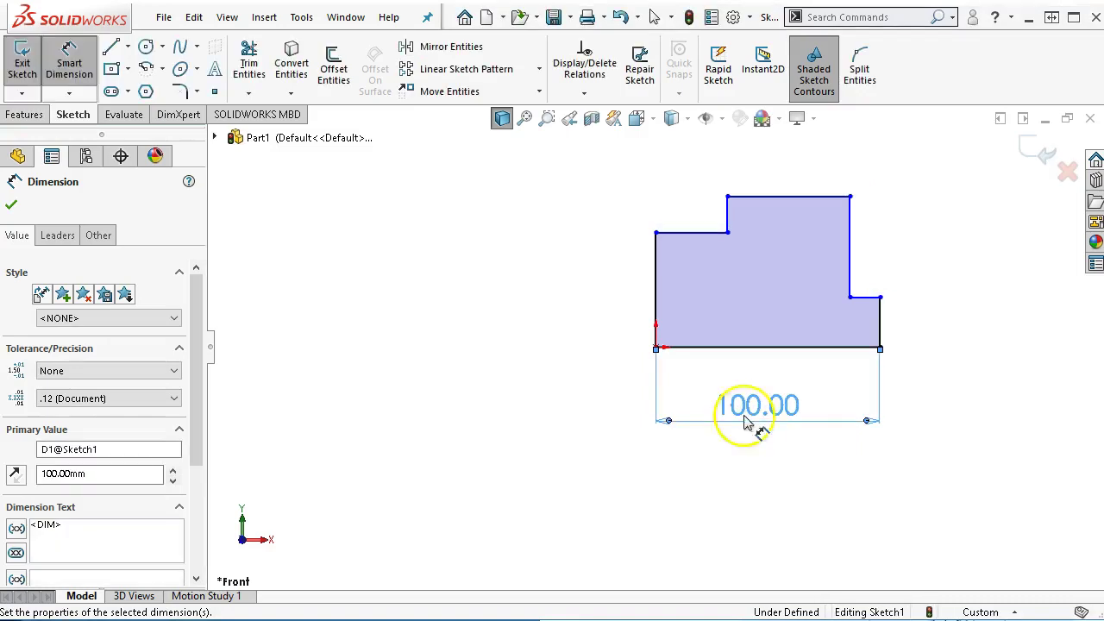
click(656, 297)
click(587, 289)
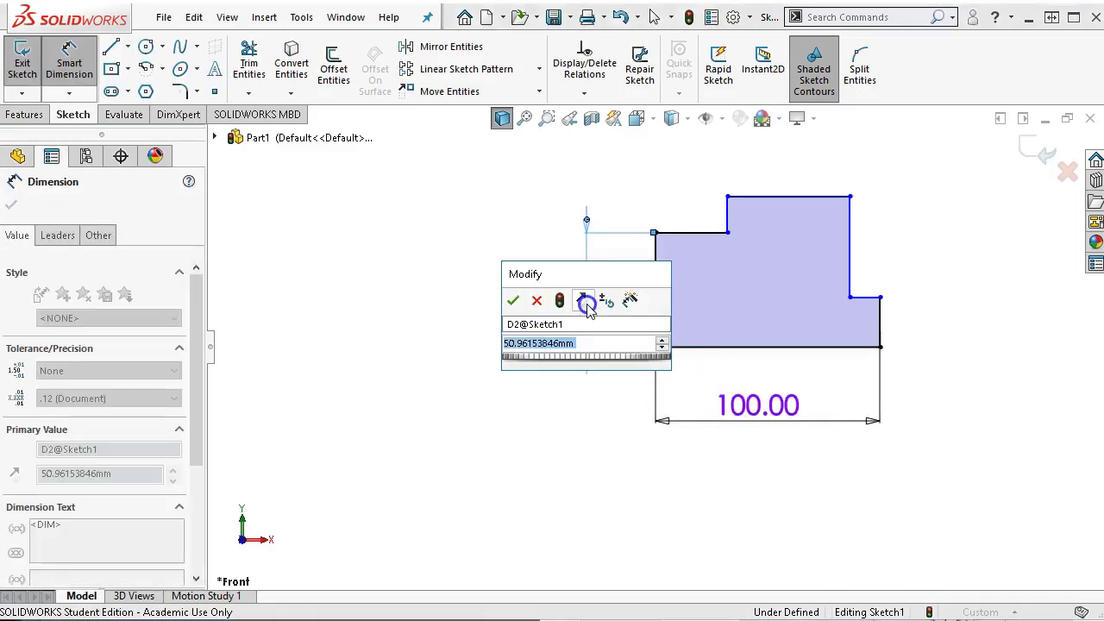
text(30)
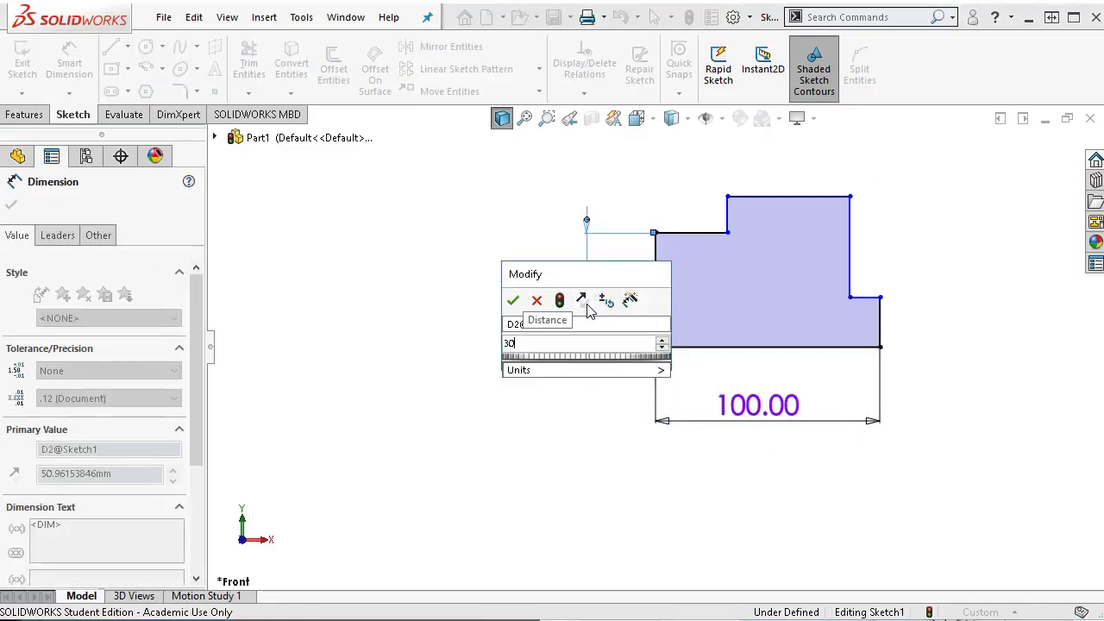
key(Return)
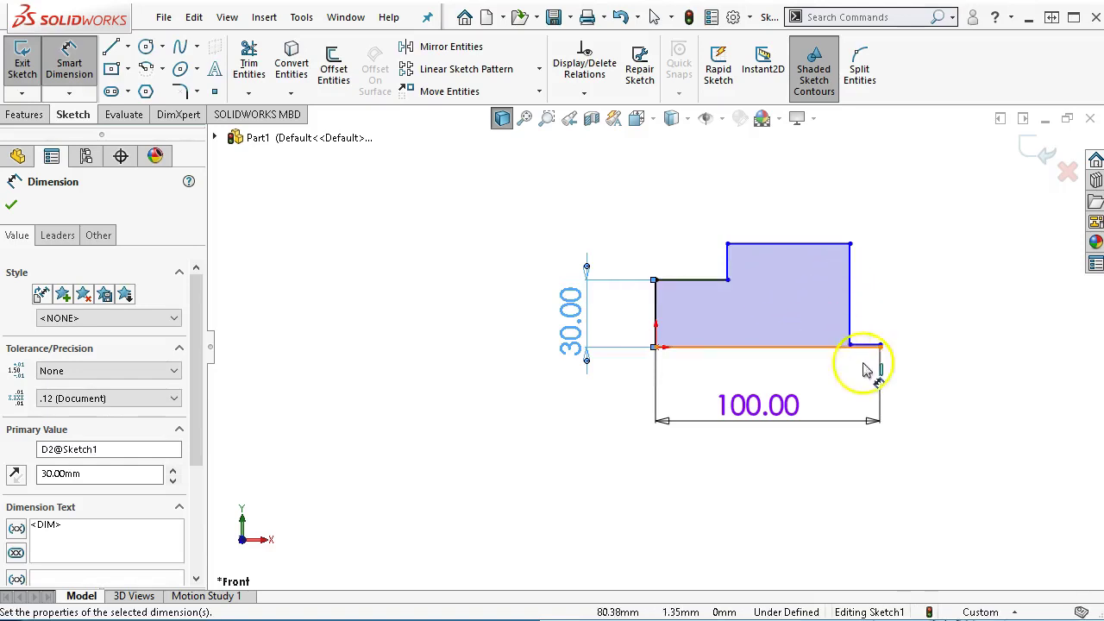
Dimension the short right edge height to 15 mm
click(902, 328)
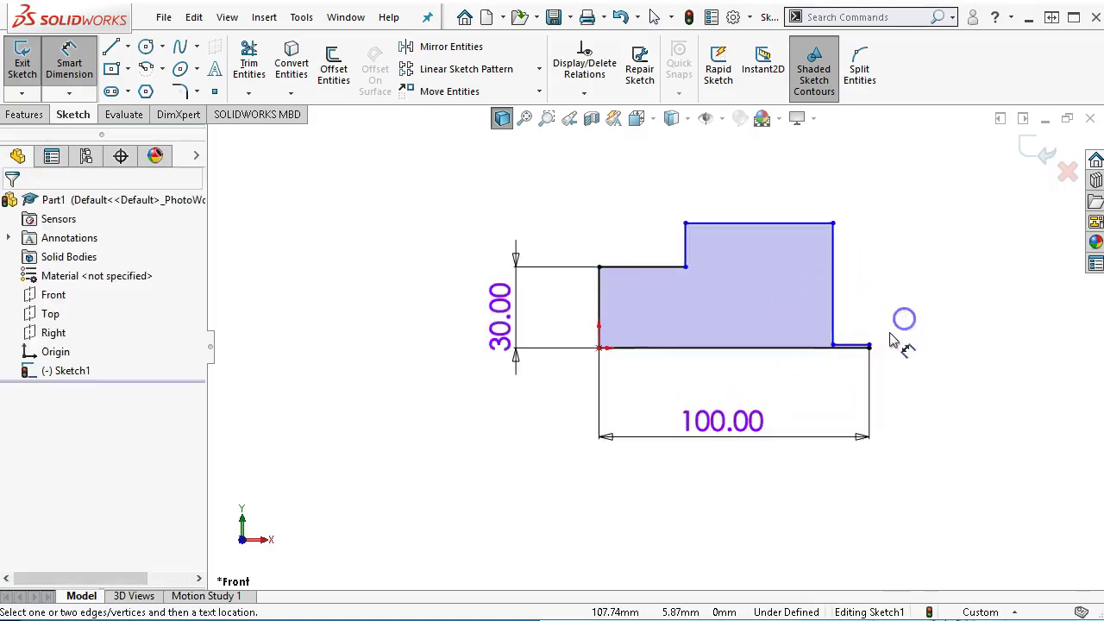
scroll(872, 345, down, 5)
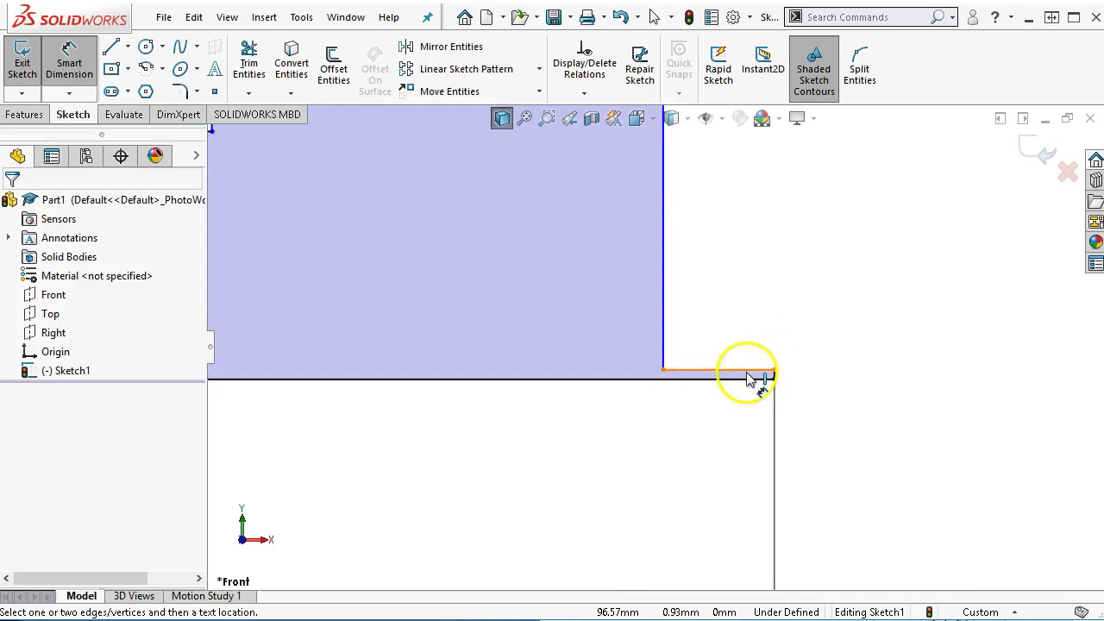
scroll(771, 370, down, 5)
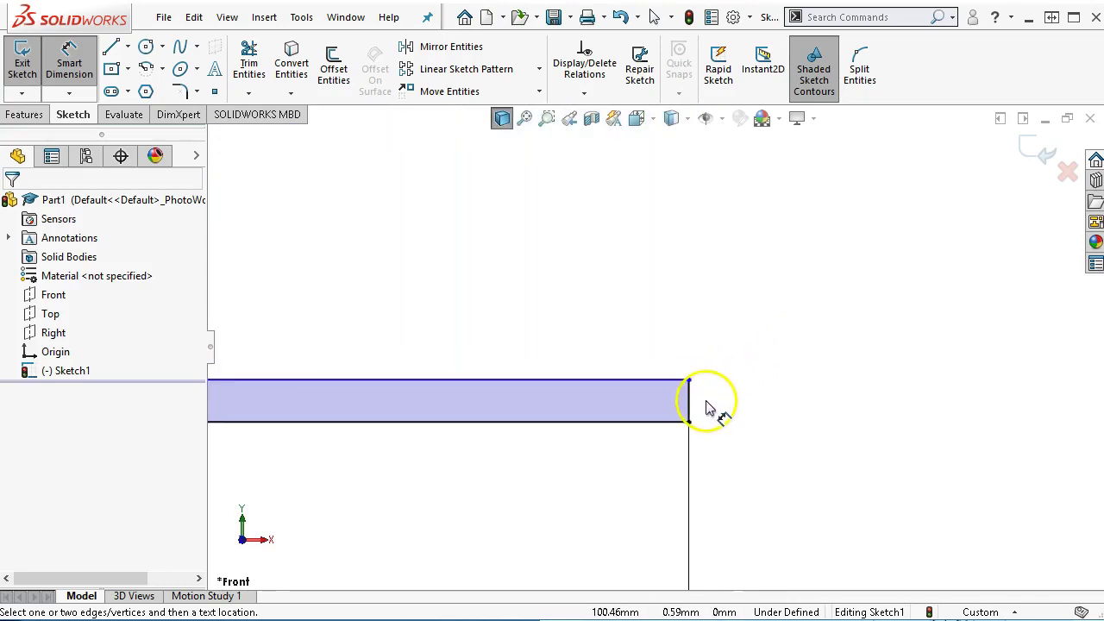
click(690, 404)
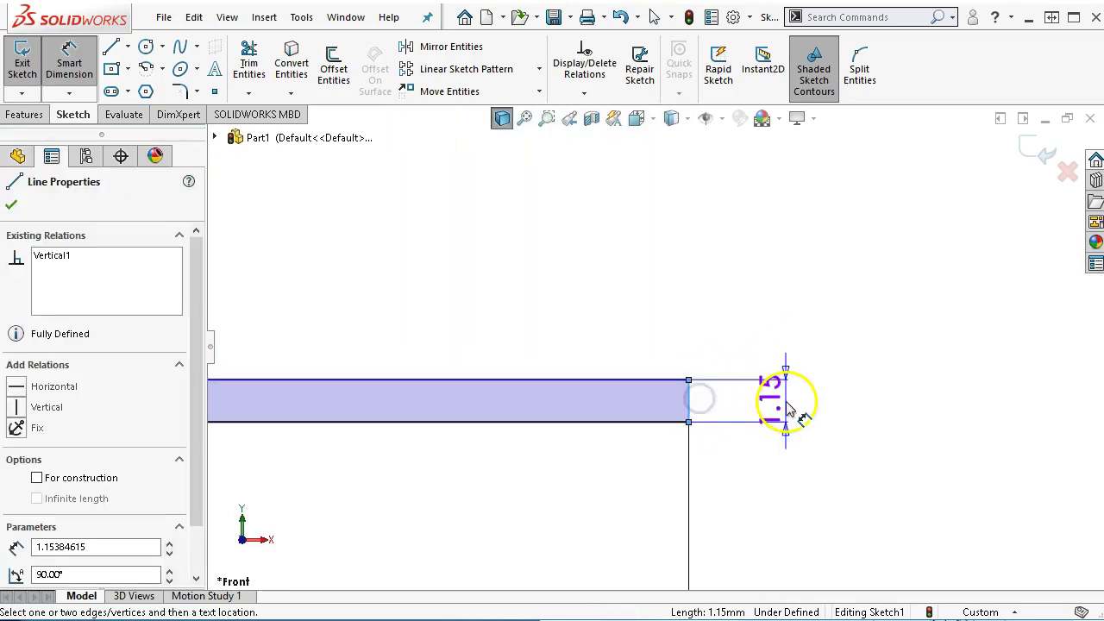
click(781, 401)
text(15)
key(Return)
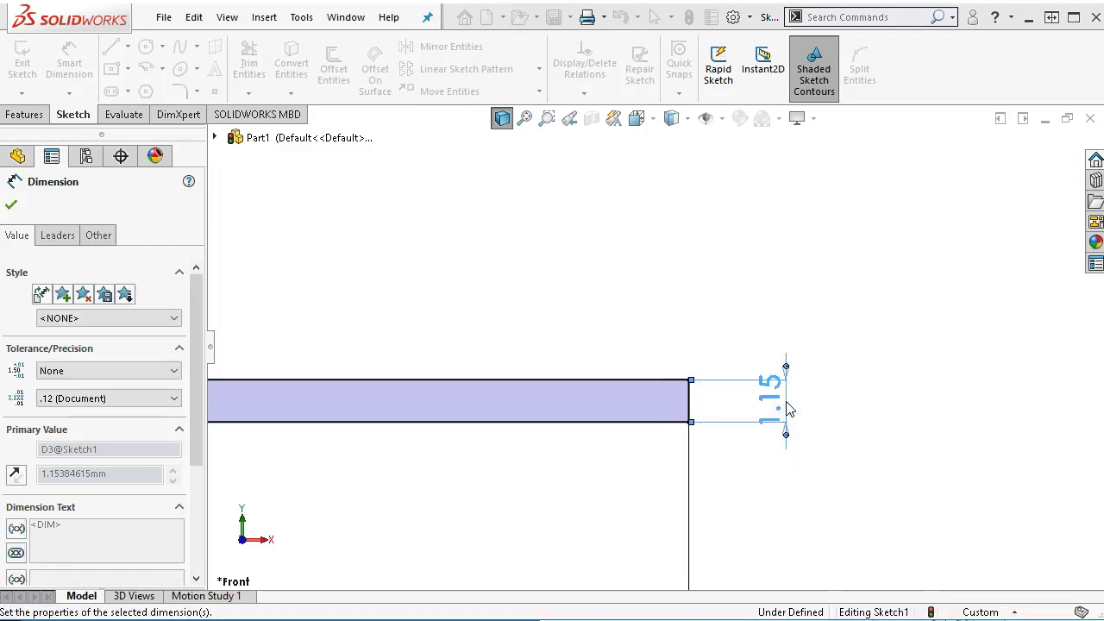
click(525, 121)
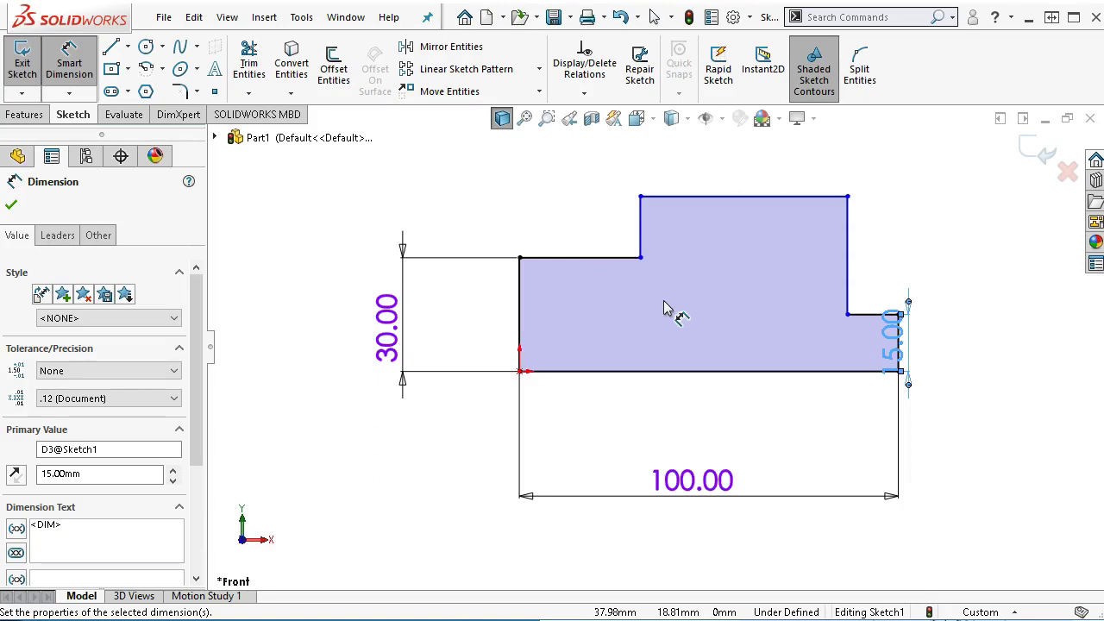
Dimension the raised top width to 40 mm and the right step width to 30 mm, moving the 15 dimension aside
click(684, 201)
click(686, 166)
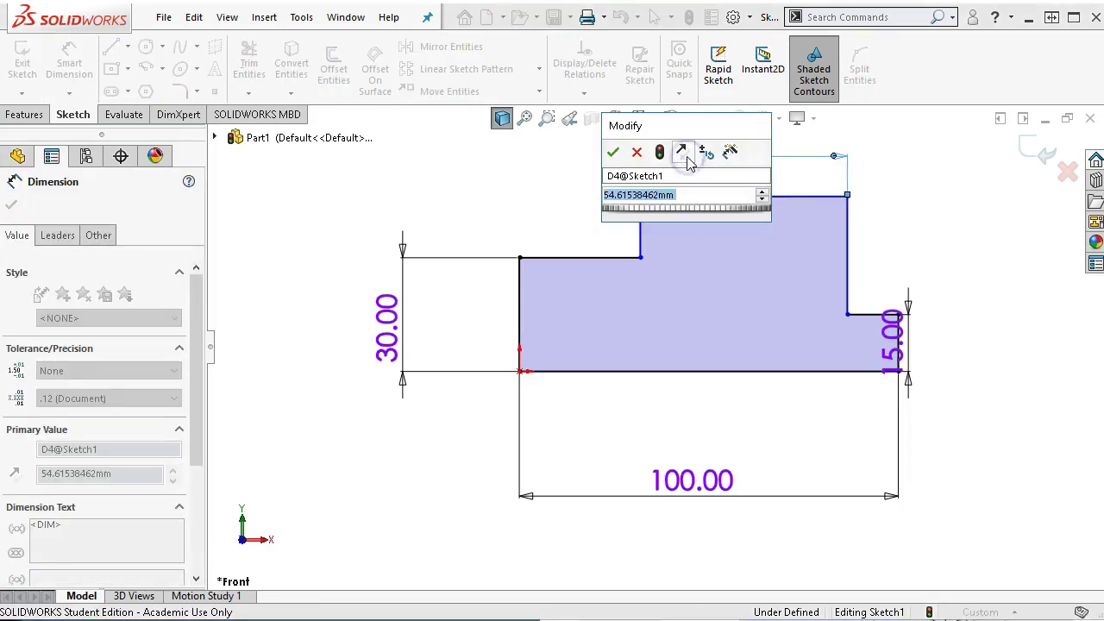
text(40)
key(Return)
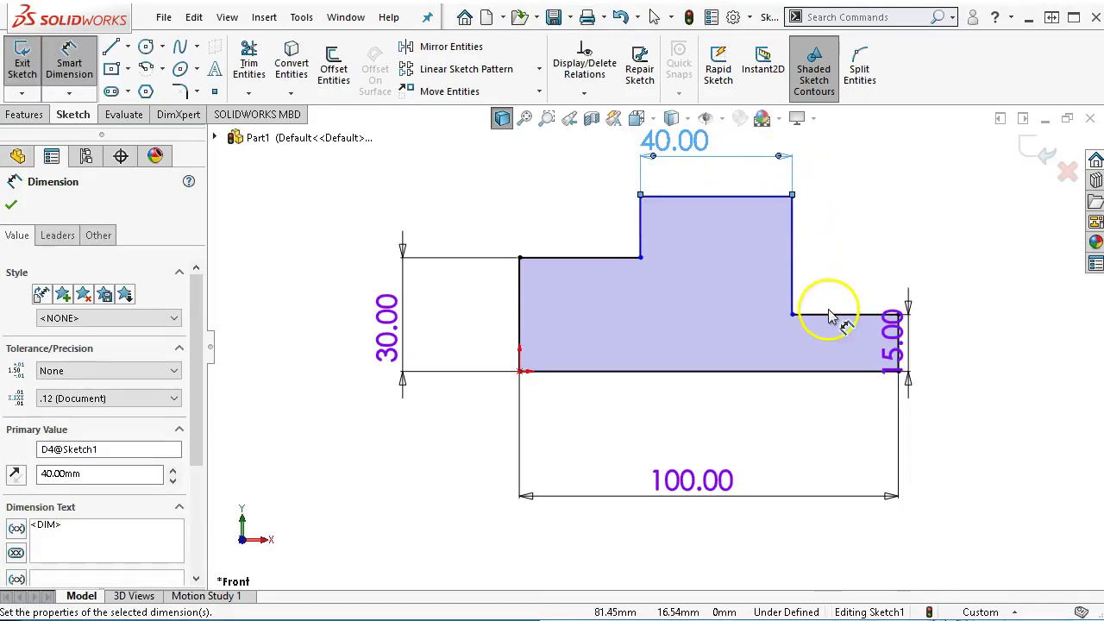
click(831, 315)
click(857, 284)
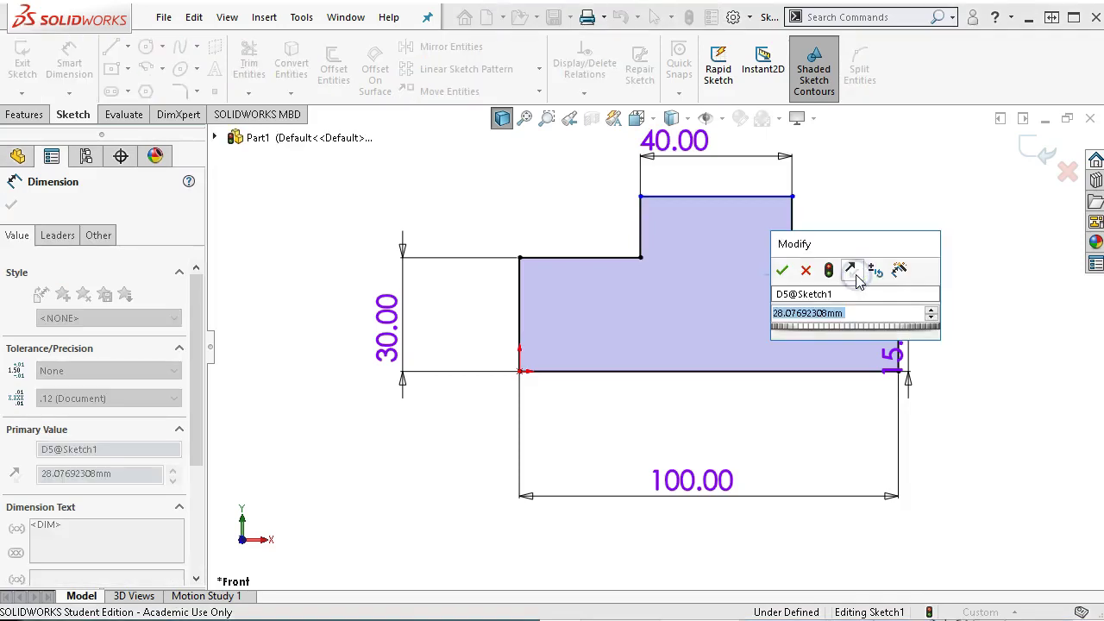
text(30)
key(Return)
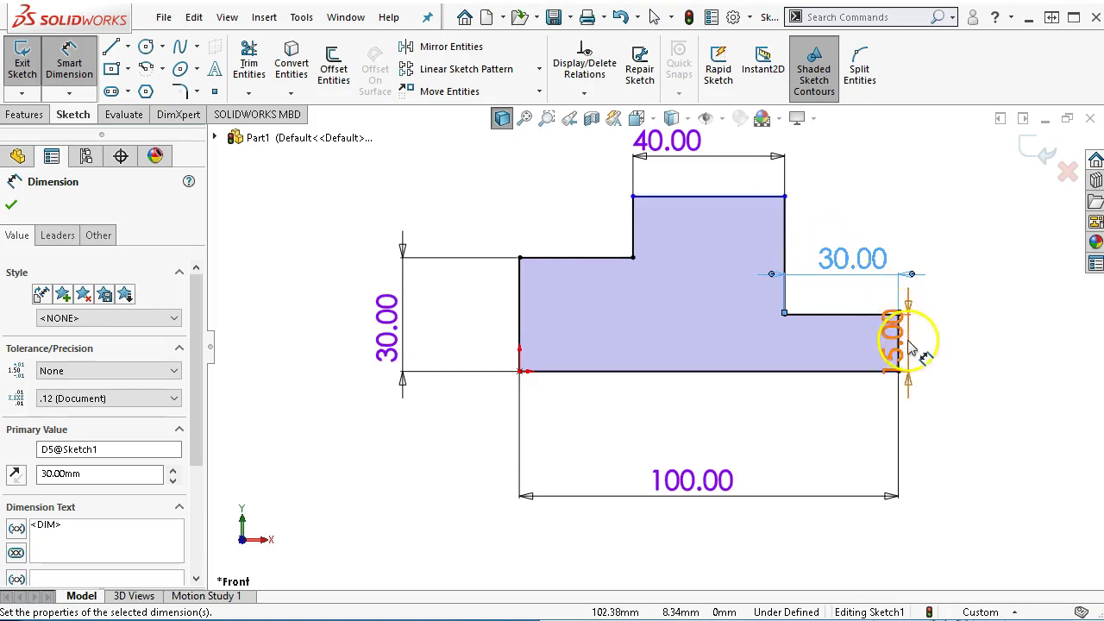
mouse_move(897, 341)
mouse_down()
mouse_move(992, 363)
mouse_move(1012, 354)
mouse_up()
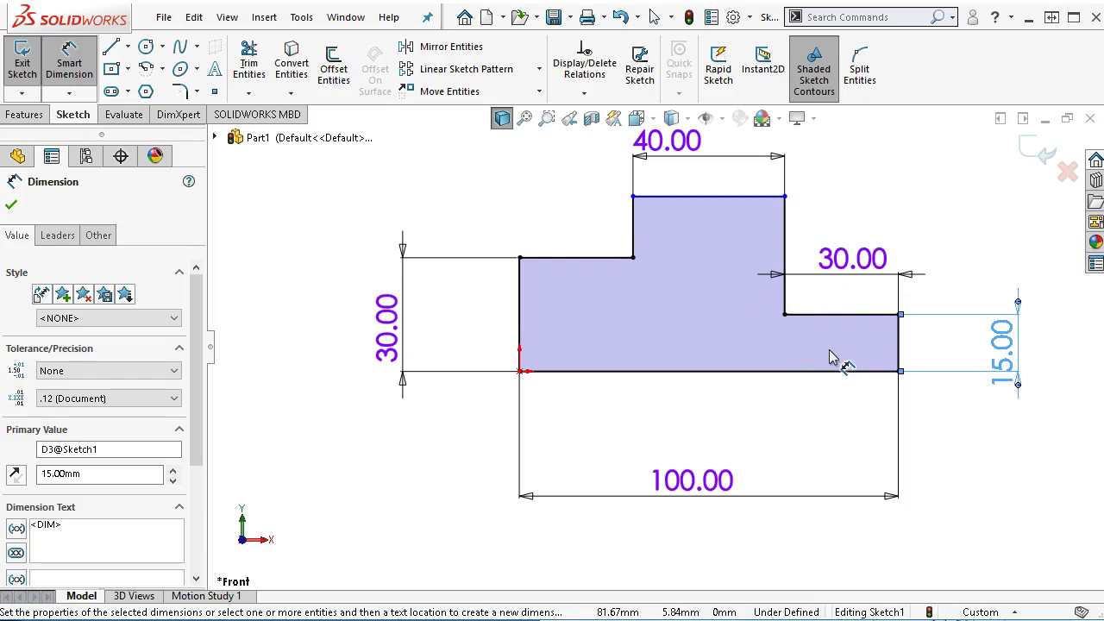
key(z)
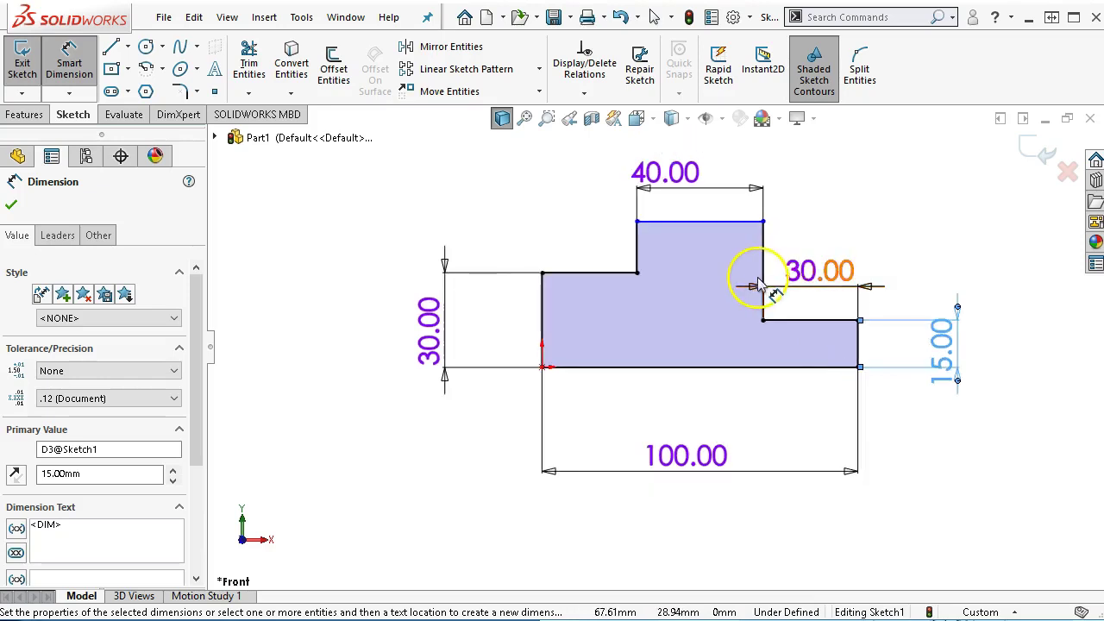
Add a 50 mm overall height dimension from the bottom edge to the raised top edge
click(722, 369)
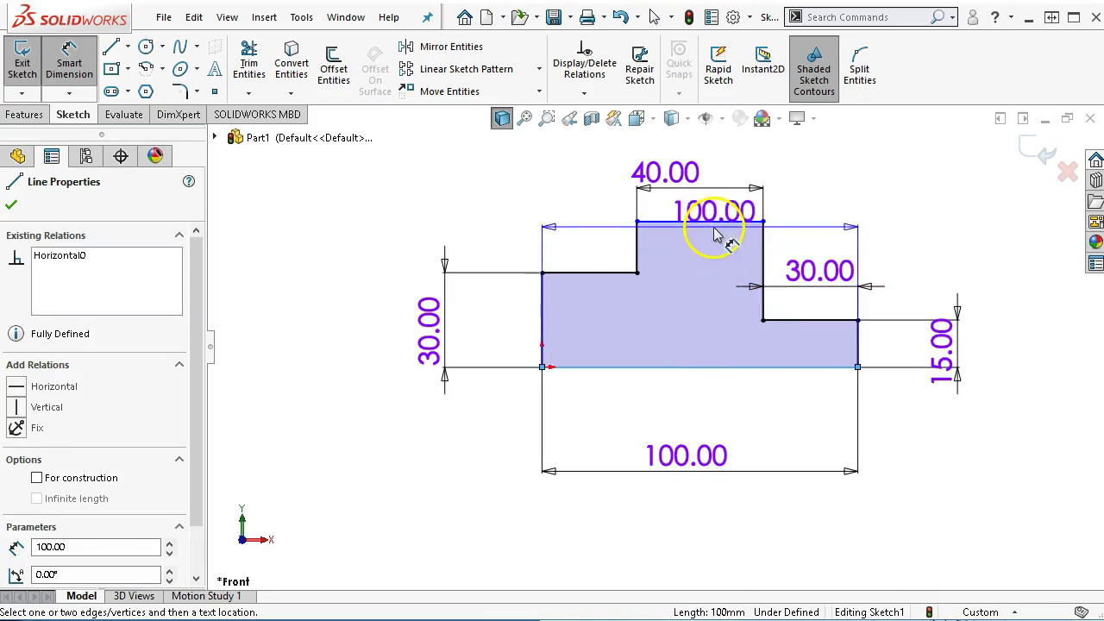
click(716, 225)
click(357, 289)
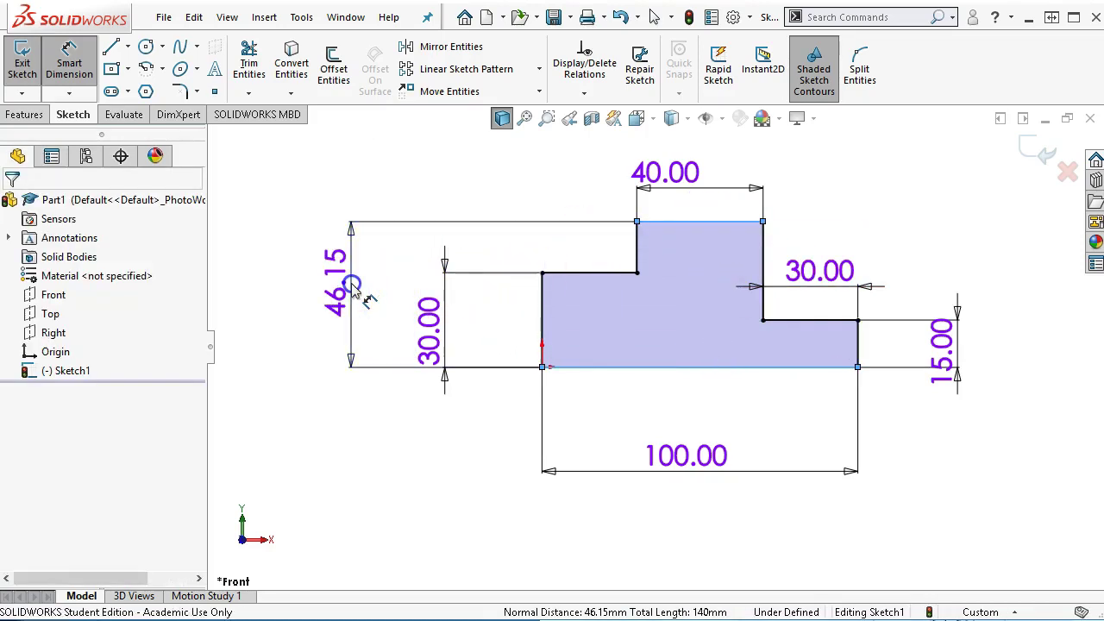
text(50)
key(Return)
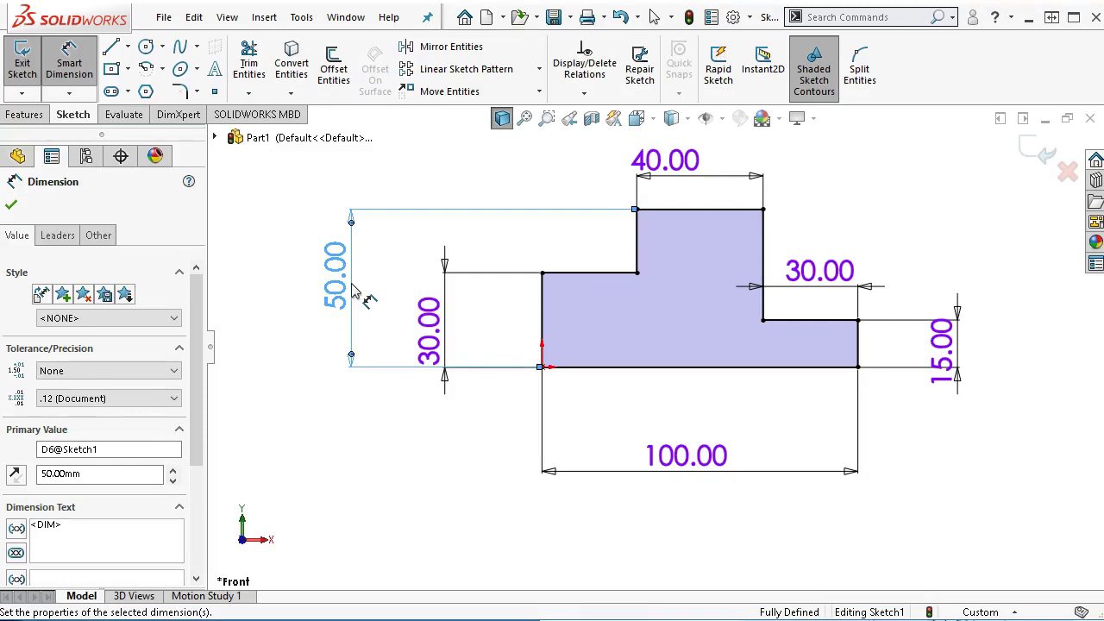
click(542, 367)
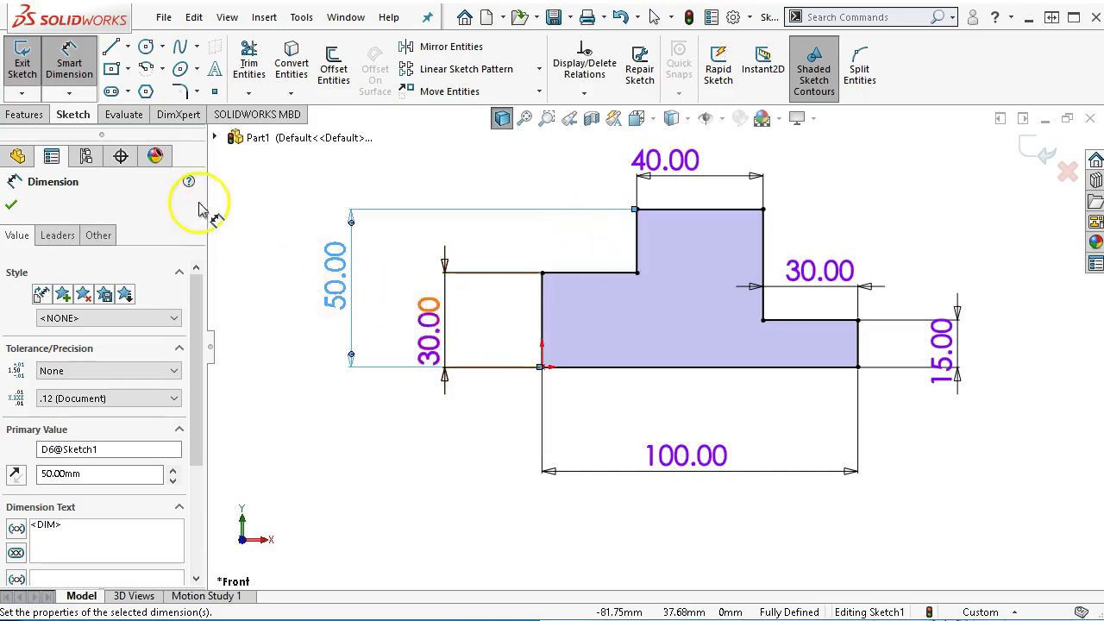
click(26, 116)
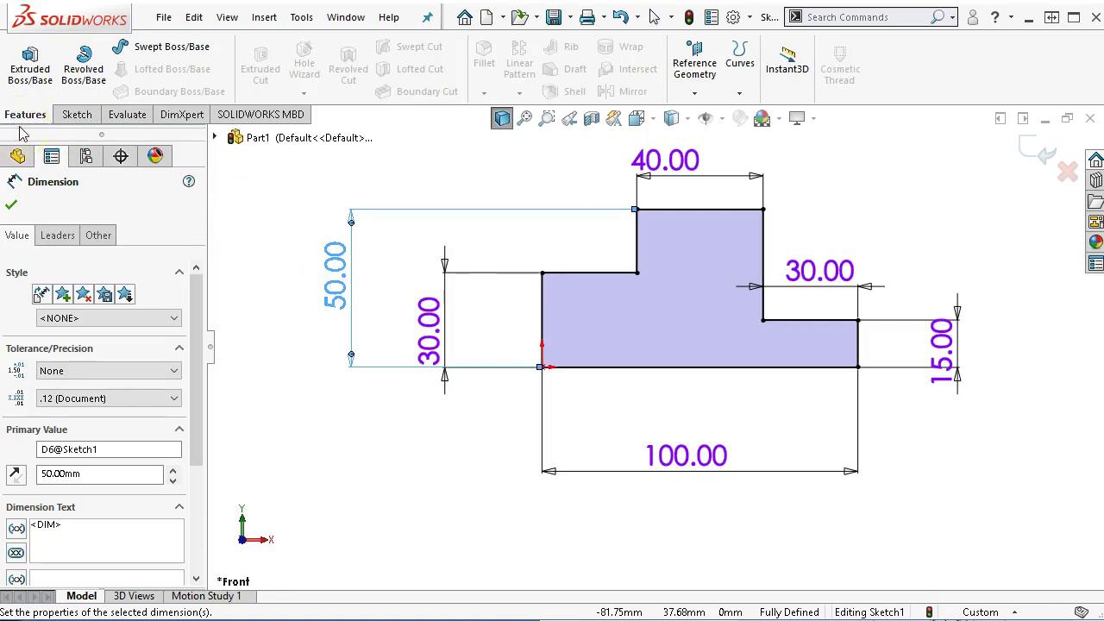
Extrude the stepped profile 50 mm in the reversed direction
click(25, 74)
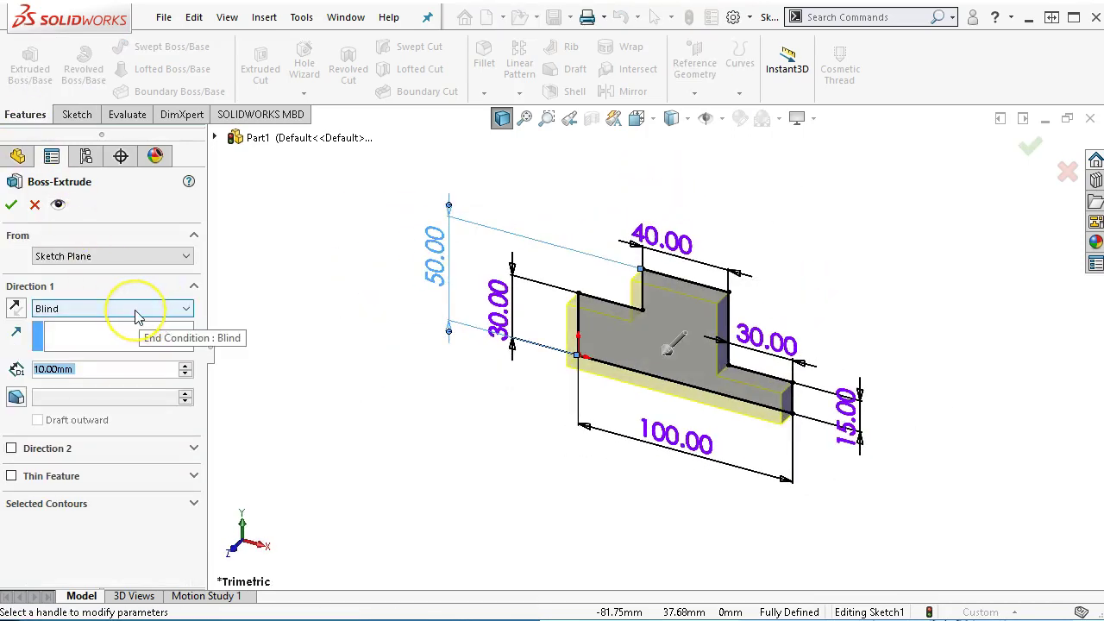
click(107, 346)
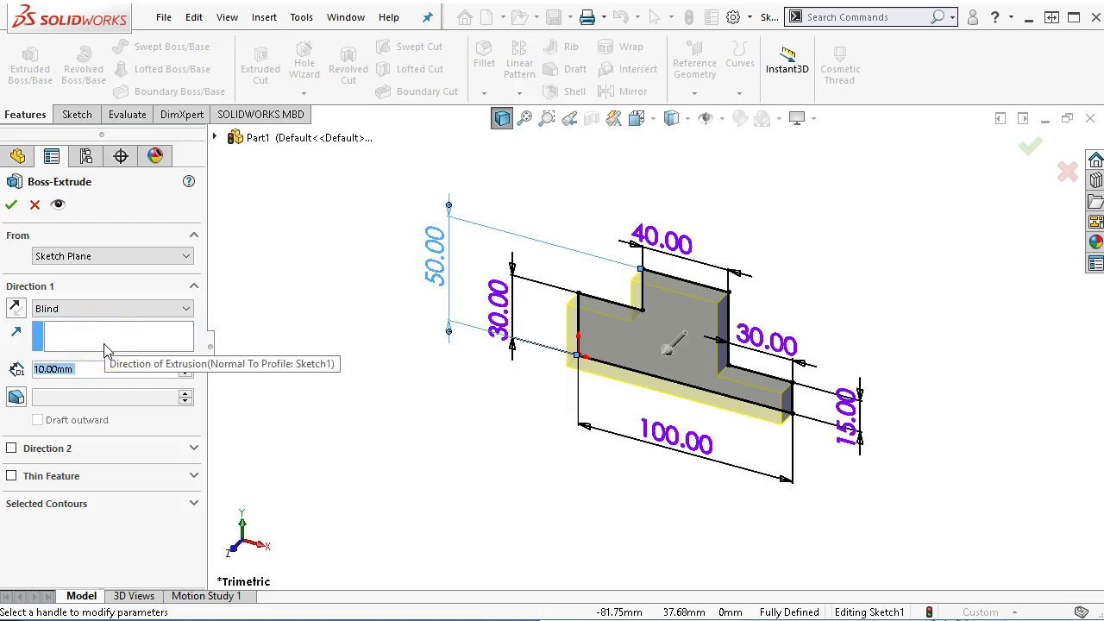
click(102, 376)
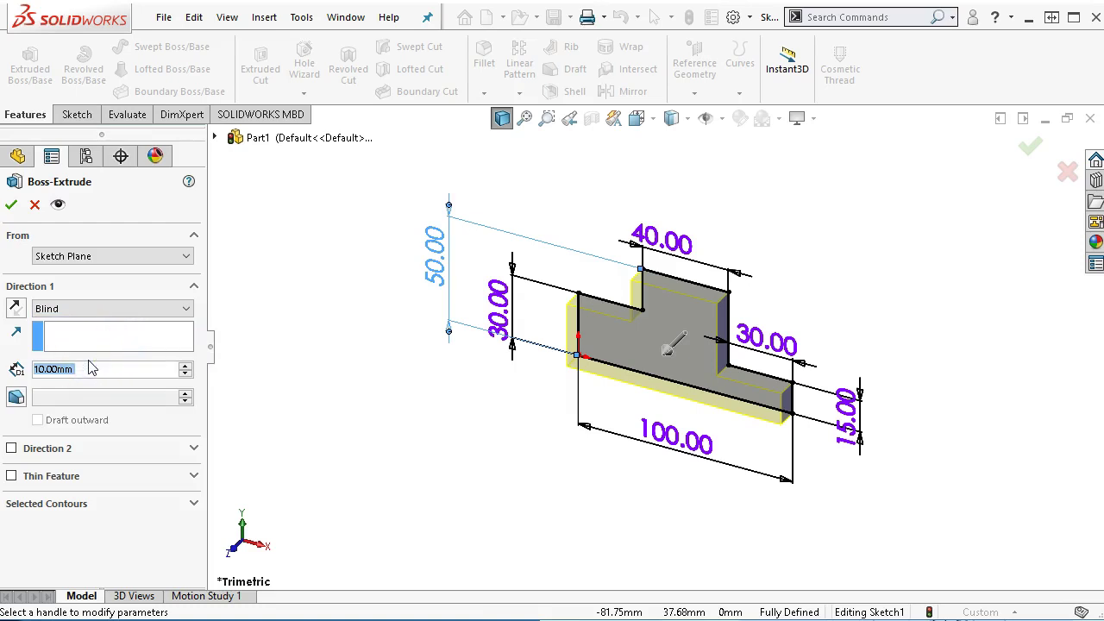
text(50)
key(Return)
click(101, 373)
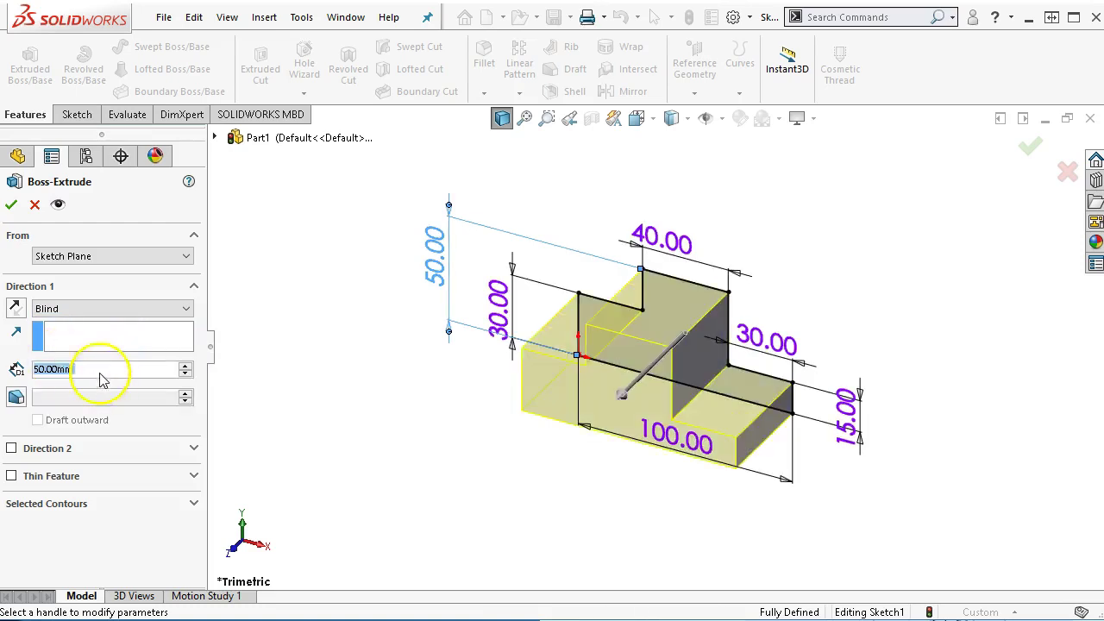
click(14, 309)
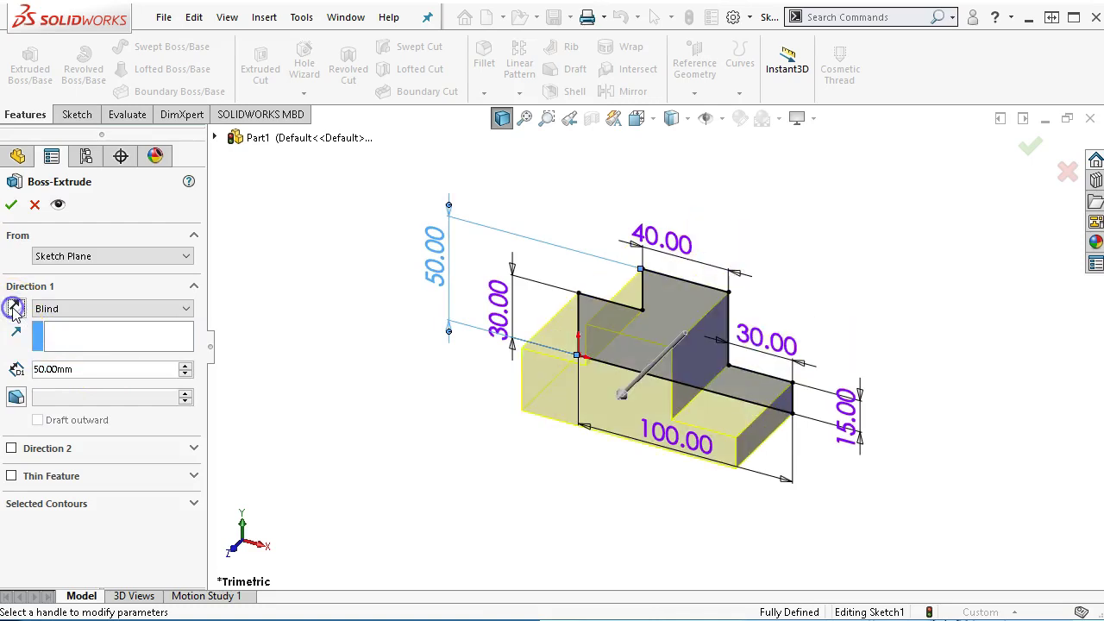
click(11, 207)
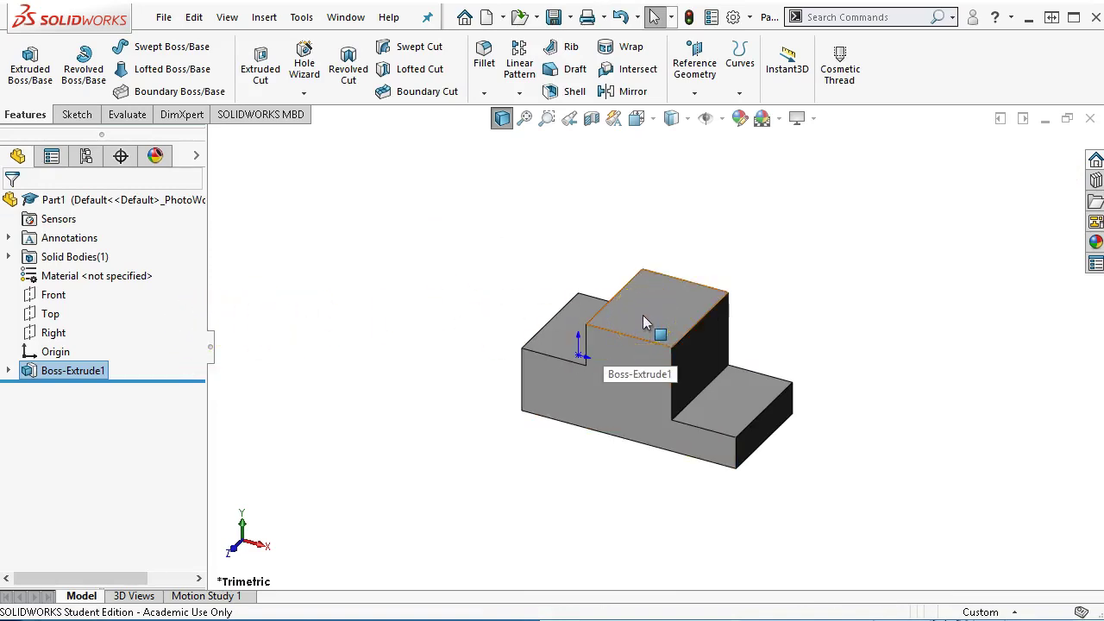
Select the raised block's top face and start a new sketch on it
click(663, 483)
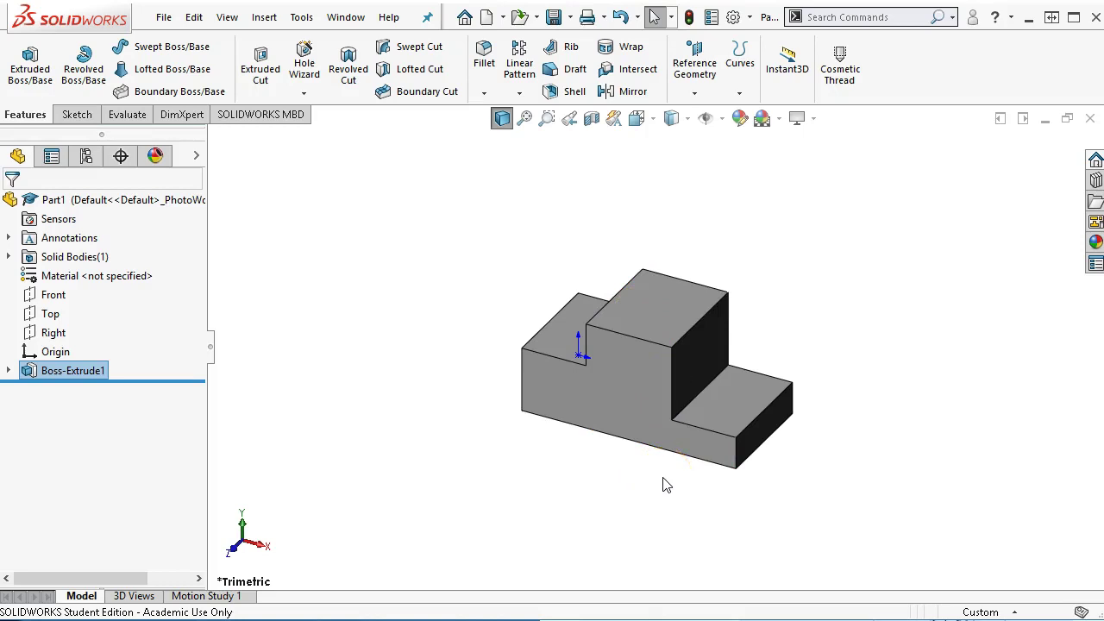
click(661, 316)
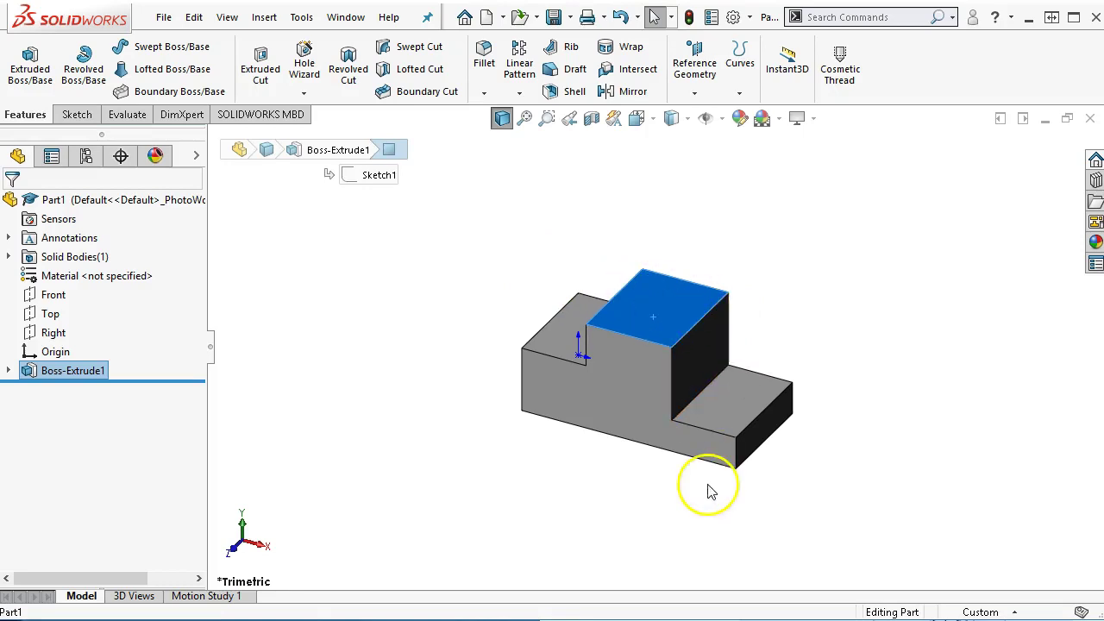
middle_drag(681, 464, 715, 442)
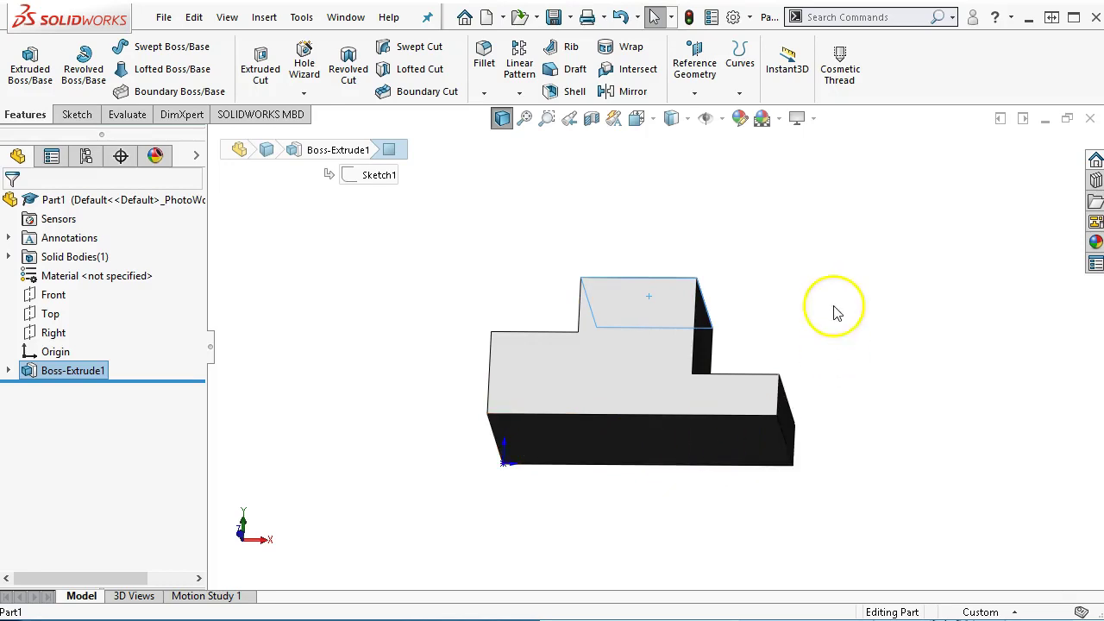
mouse_move(834, 311)
middle_down()
mouse_move(764, 451)
mouse_move(771, 489)
middle_up()
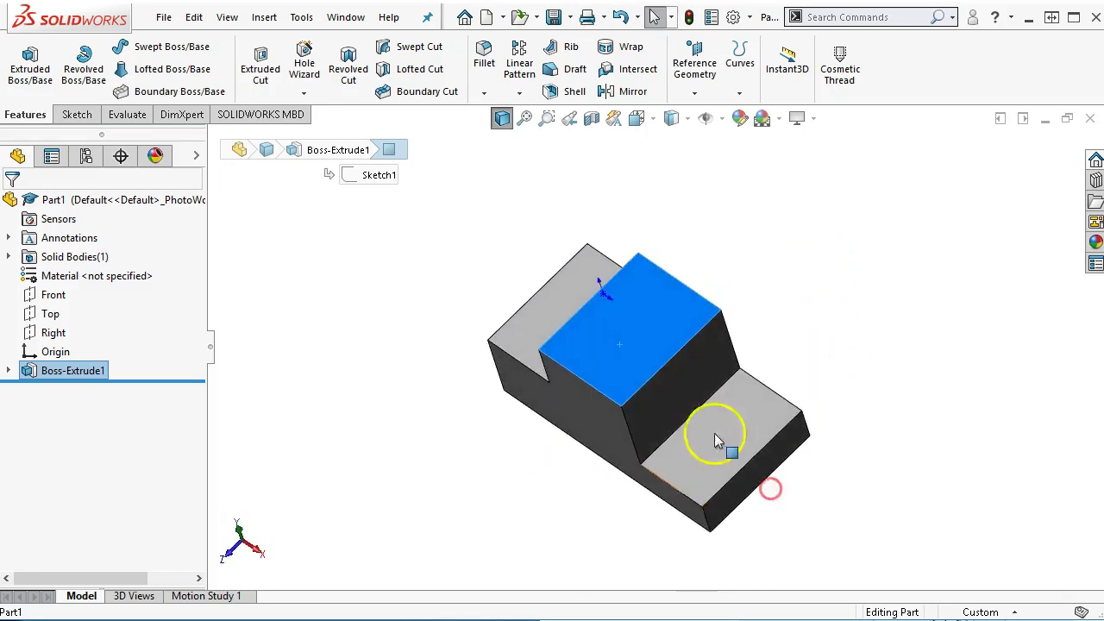
click(634, 349)
click(708, 294)
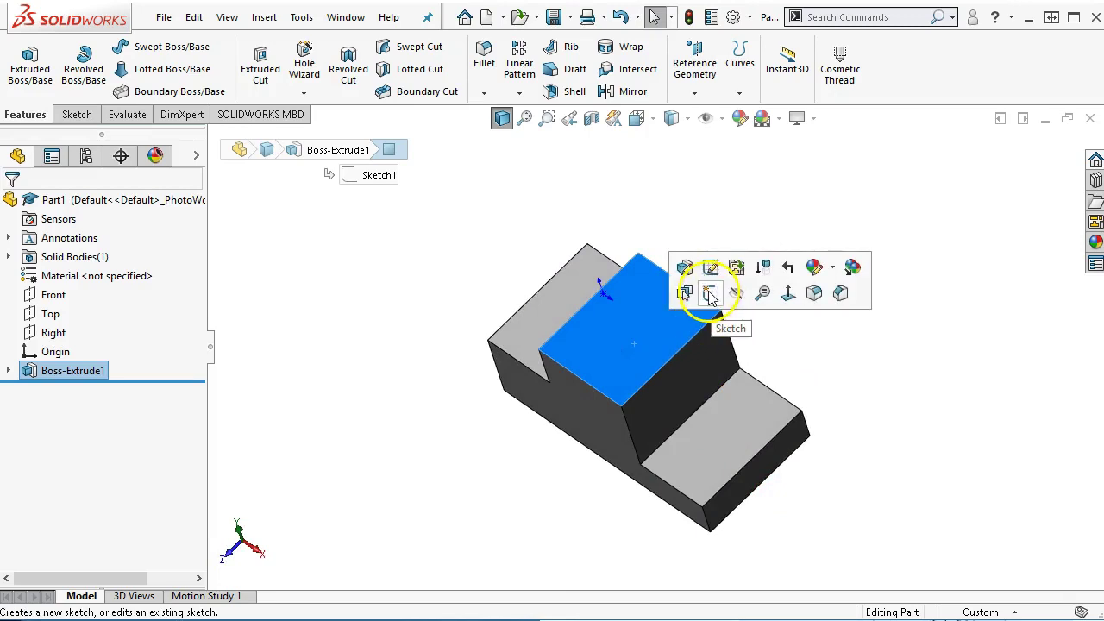
Draw three circles across the top: a large middle one and smaller left and right ones
click(149, 50)
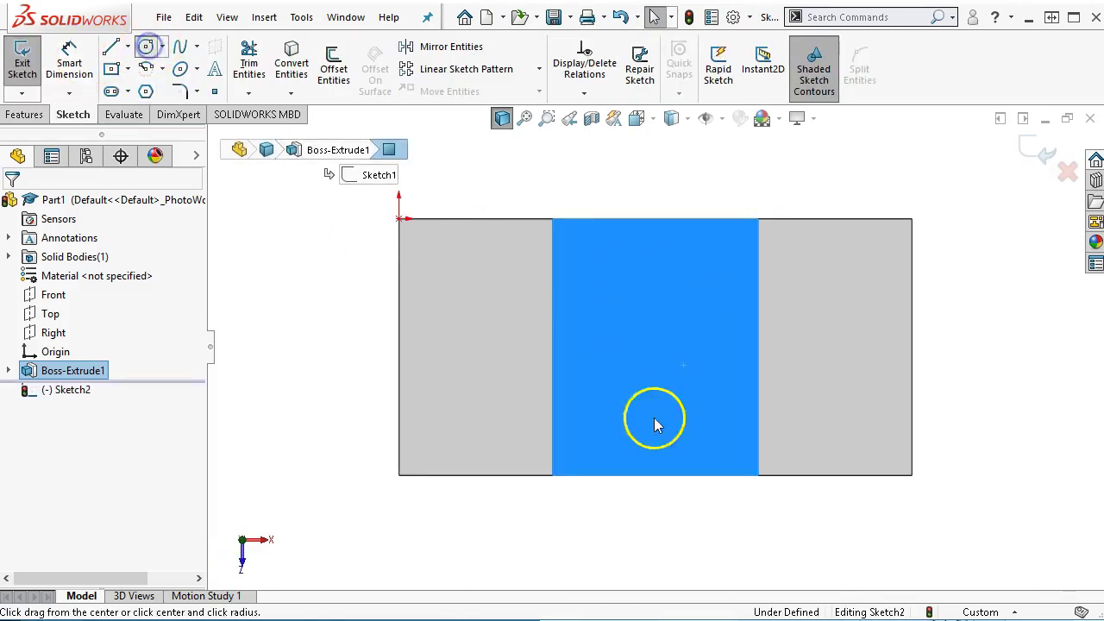
click(652, 349)
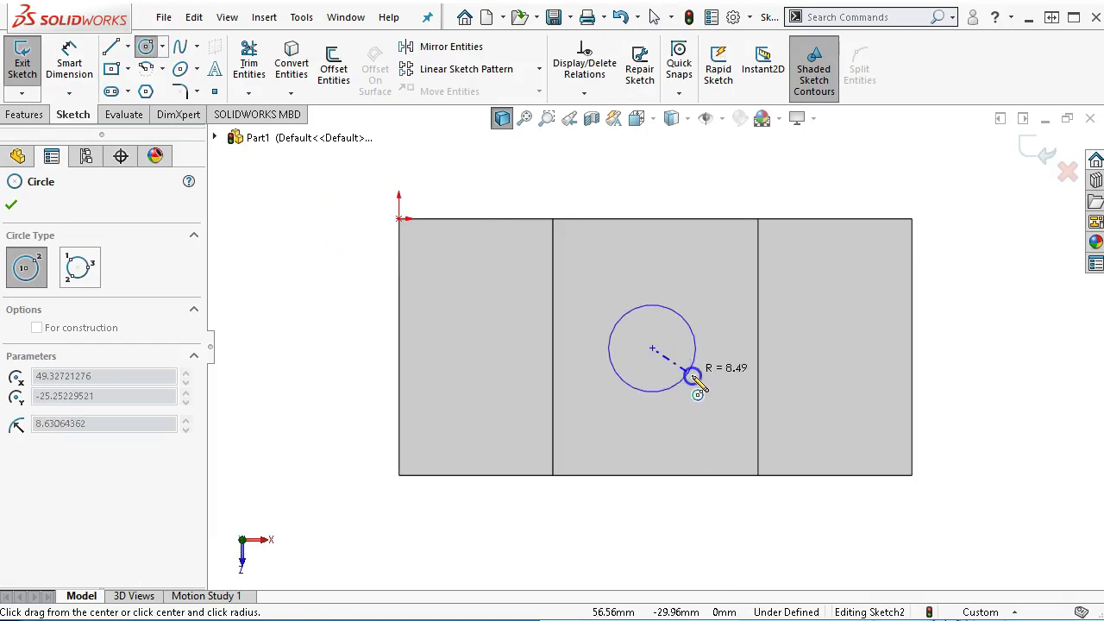
click(693, 378)
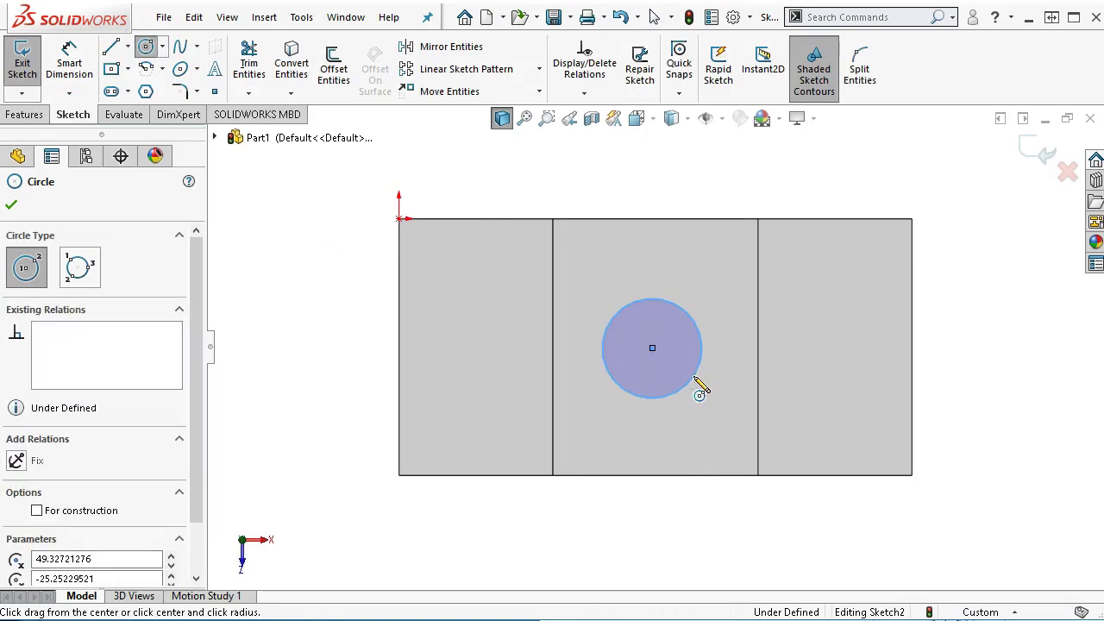
click(463, 349)
click(484, 365)
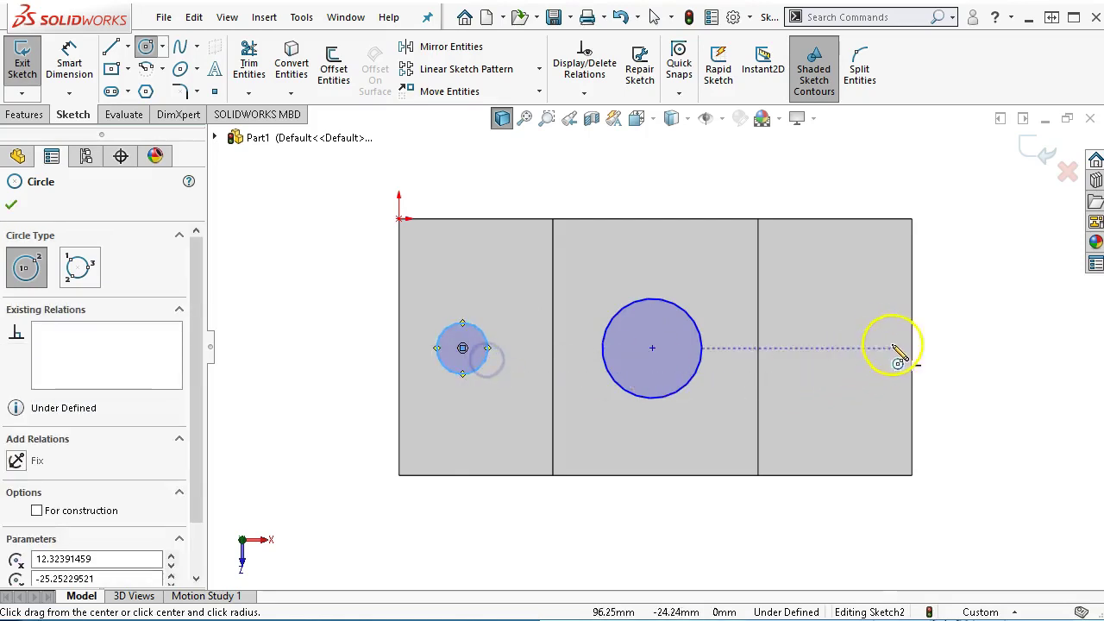
click(848, 349)
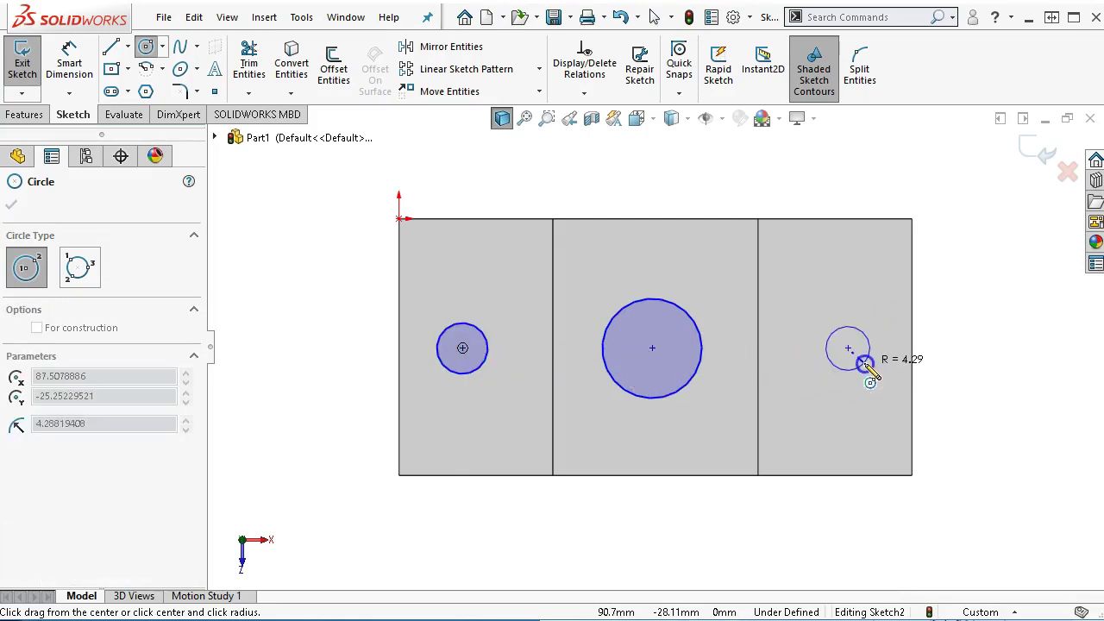
mouse_move(863, 362)
mouse_down()
mouse_move(993, 360)
mouse_move(868, 345)
mouse_move(880, 348)
mouse_up()
right_click(935, 369)
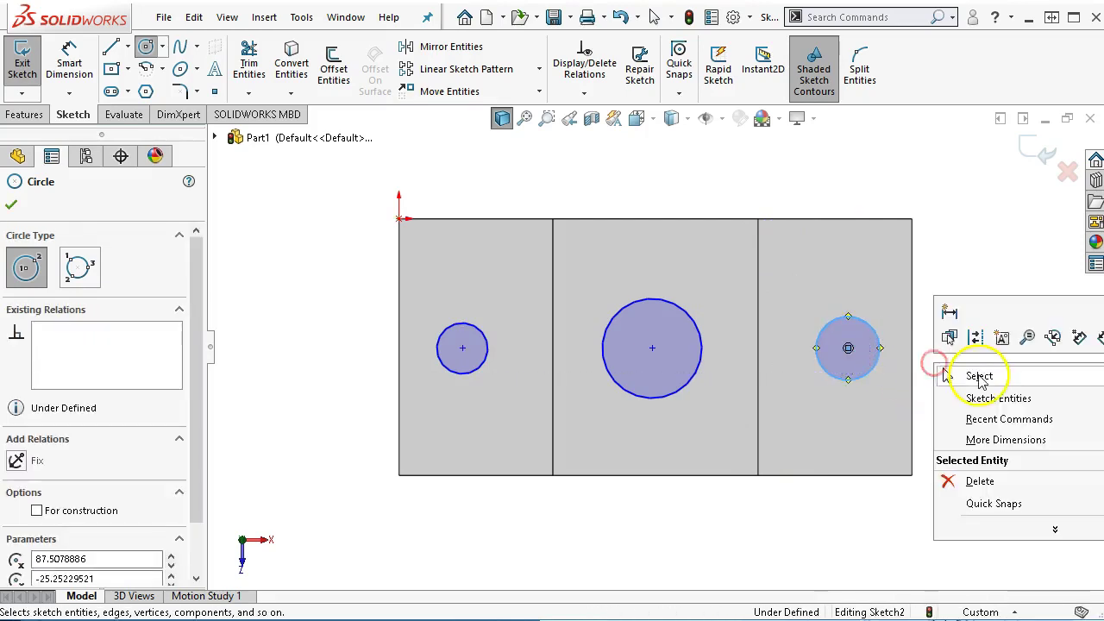
click(979, 374)
click(873, 363)
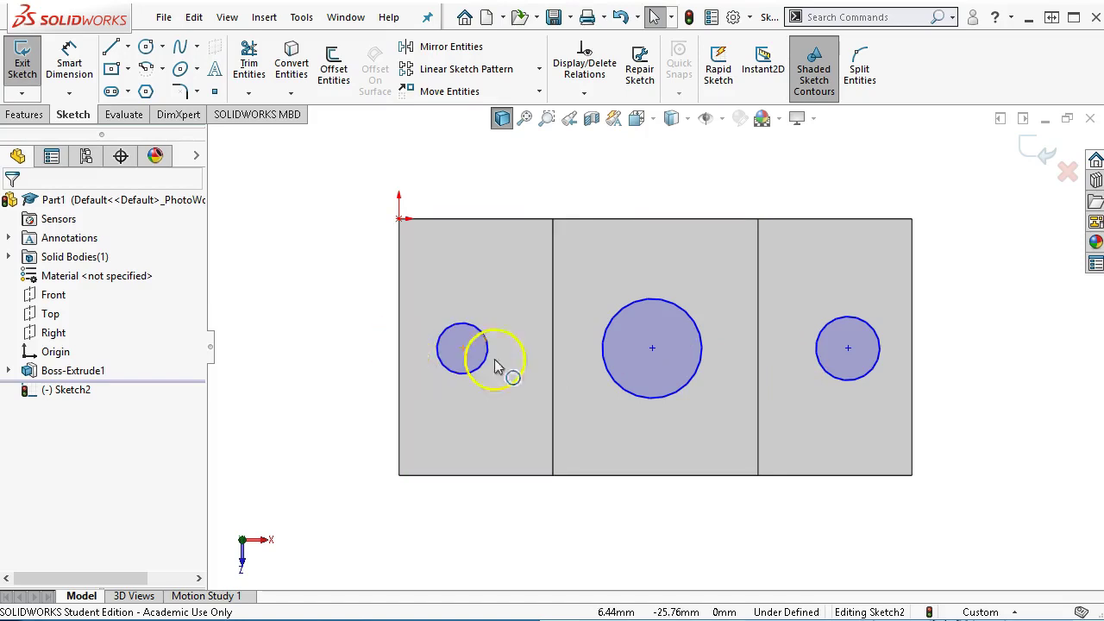
Make the three circle centres horizontal with the left step edge's midpoint
right_click(555, 354)
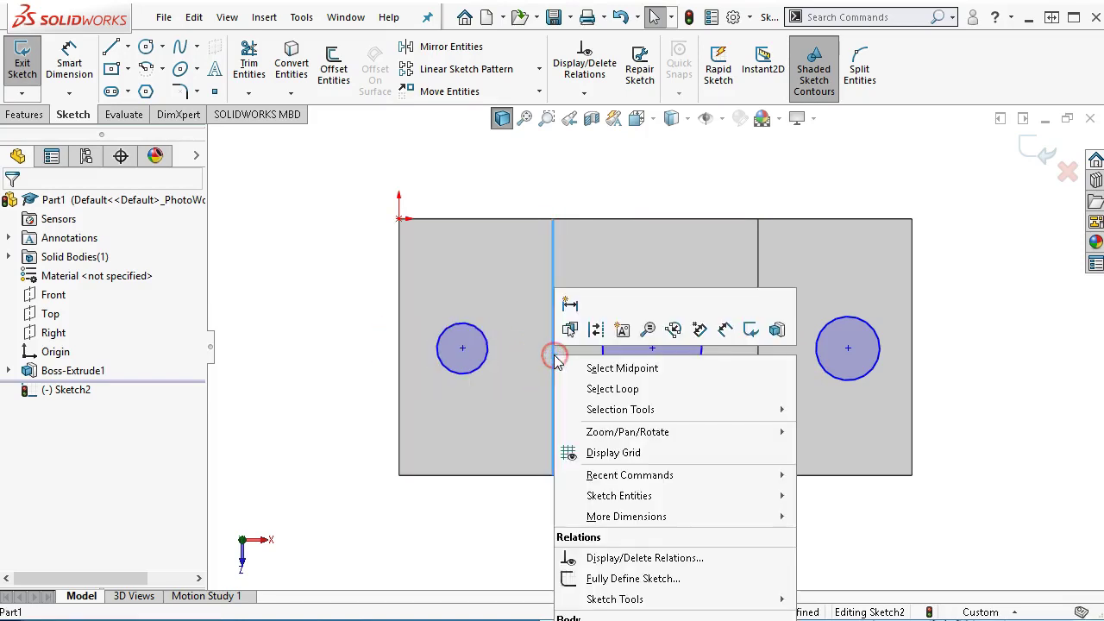
click(622, 368)
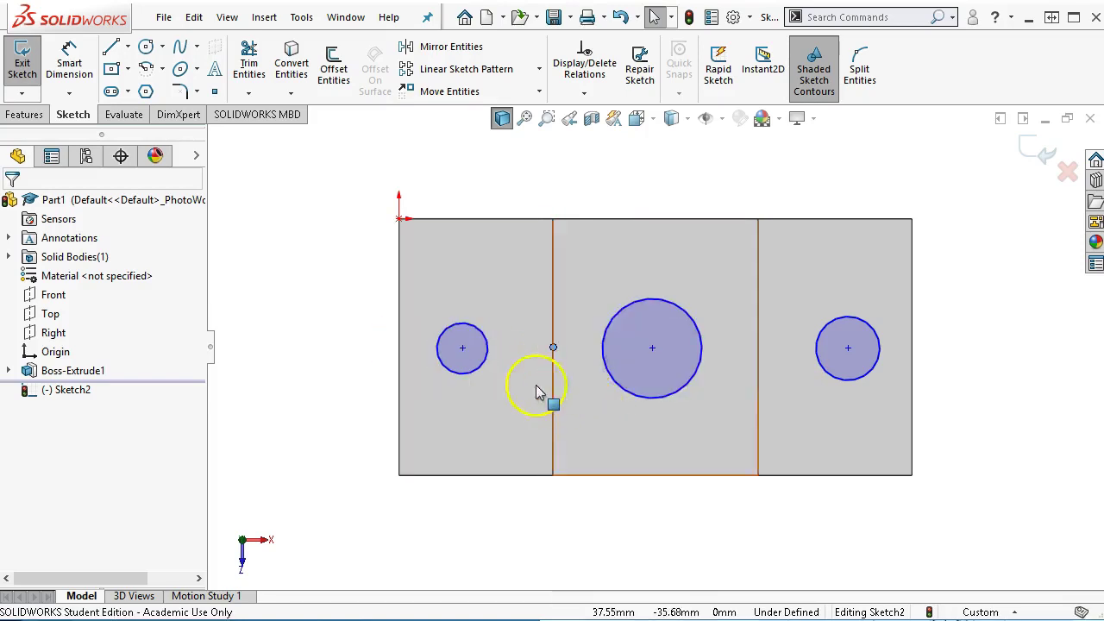
ctrl+click(464, 349)
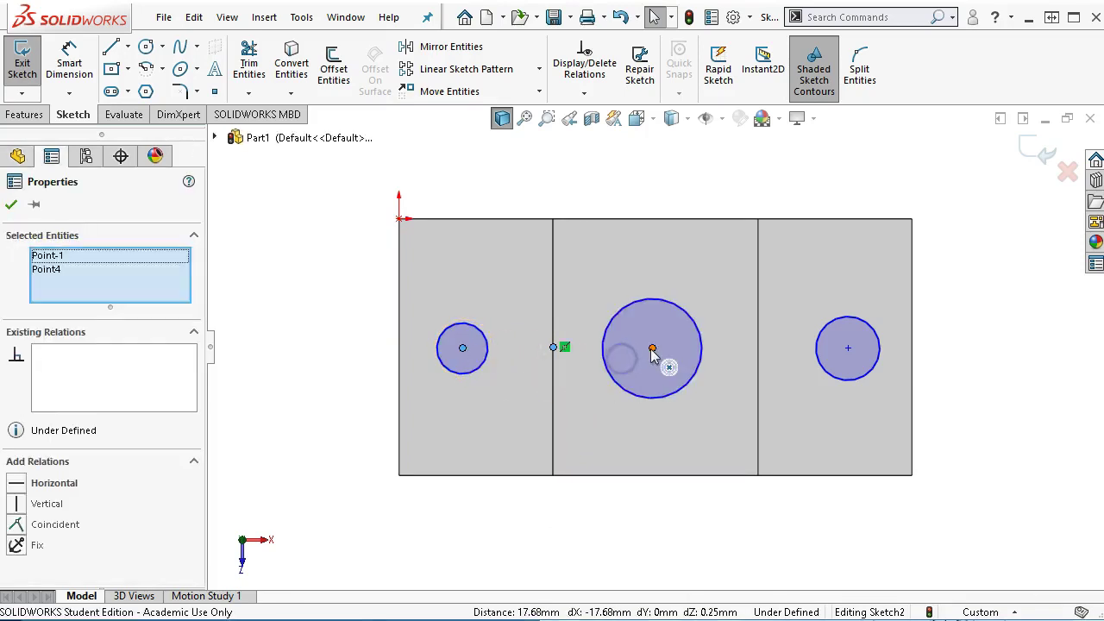
ctrl+click(653, 348)
ctrl+click(849, 349)
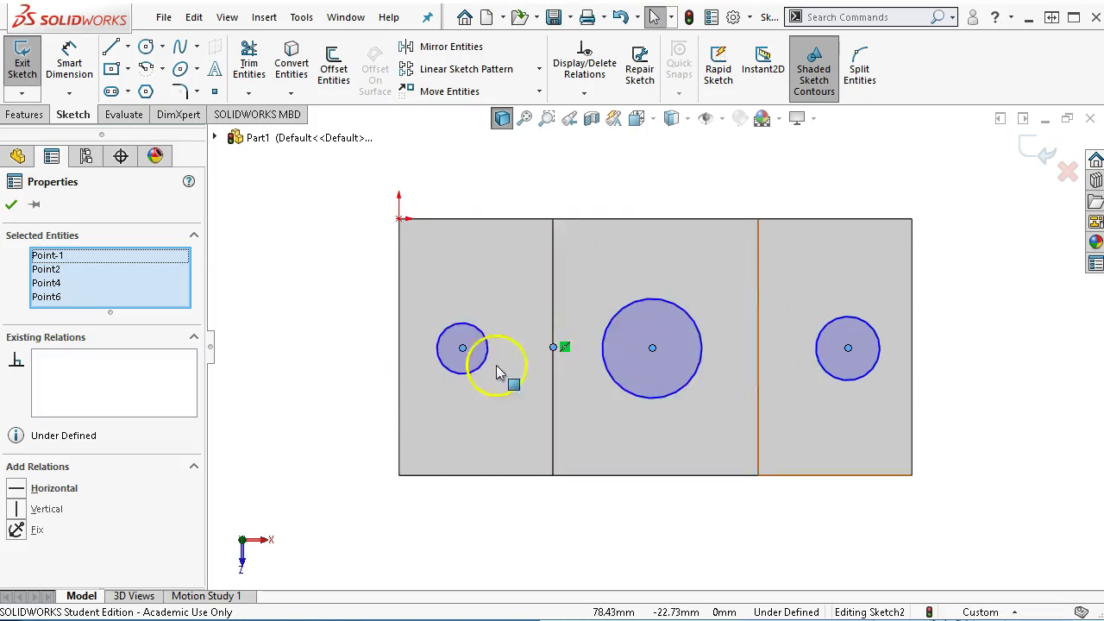
click(18, 490)
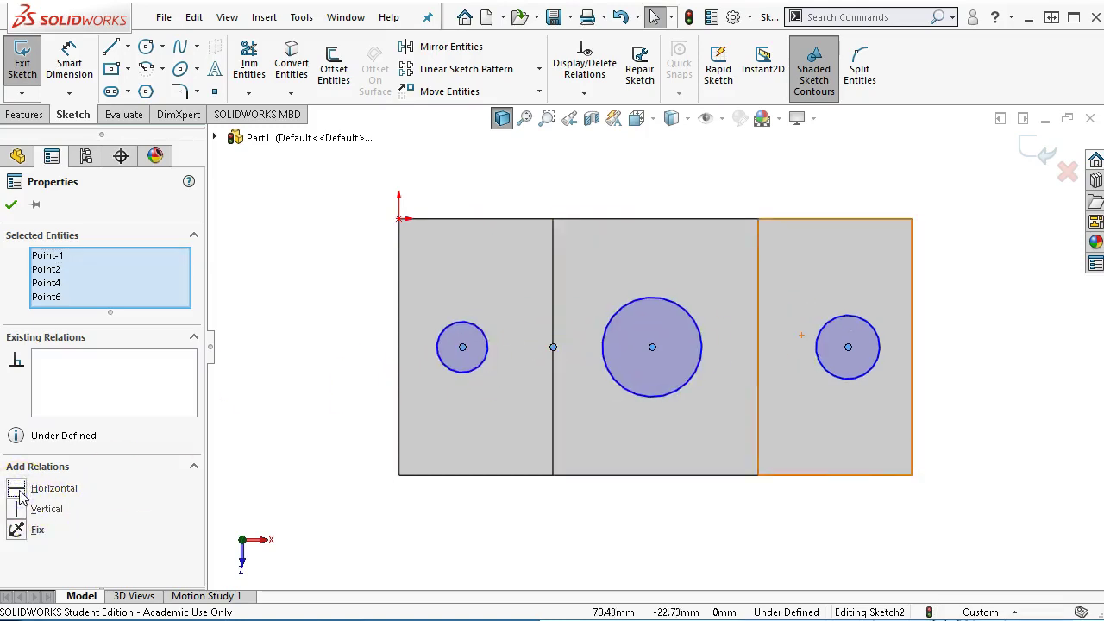
click(928, 290)
mouse_move(848, 348)
mouse_down()
mouse_move(978, 347)
mouse_move(841, 347)
mouse_move(851, 323)
mouse_move(841, 348)
mouse_up()
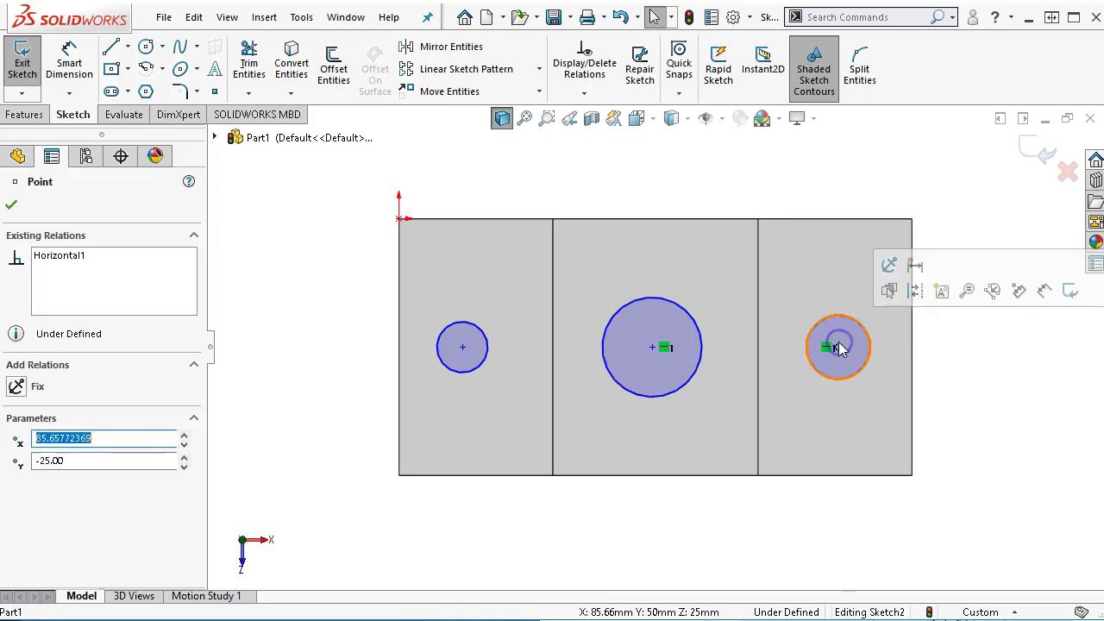
click(954, 352)
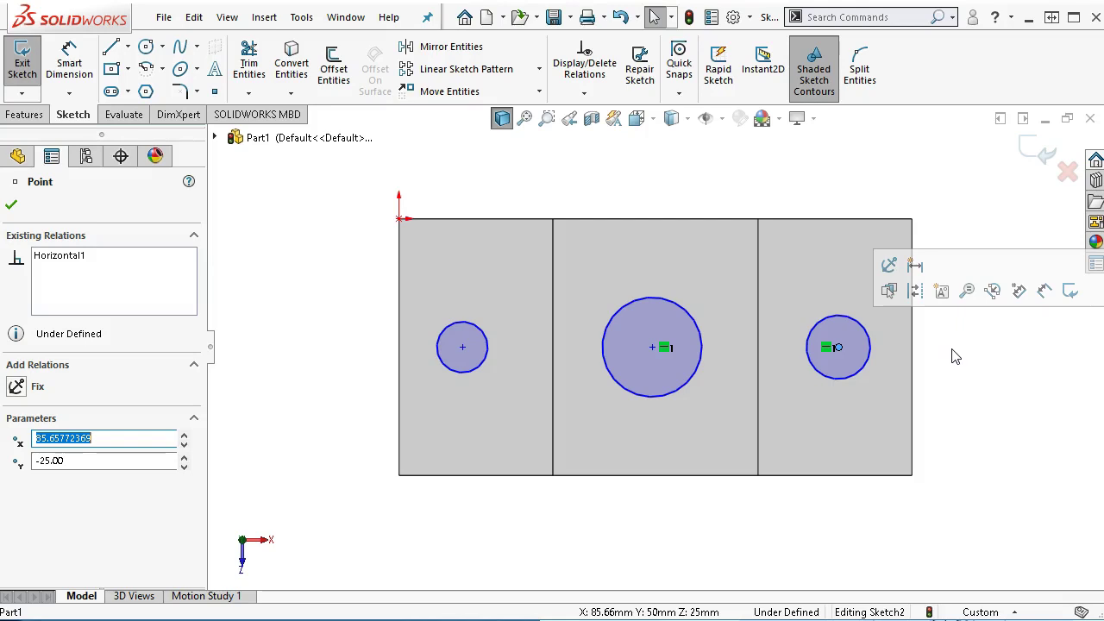
right_click(956, 356)
Dimension both outer circle centres 13 mm from the block's right and left edges
click(967, 321)
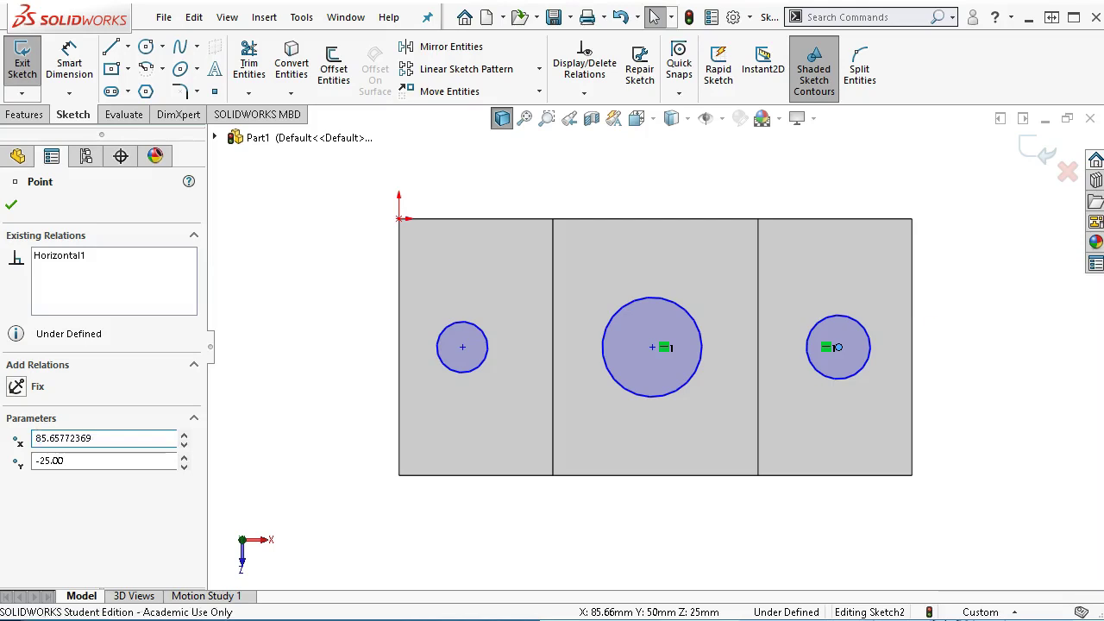
click(843, 378)
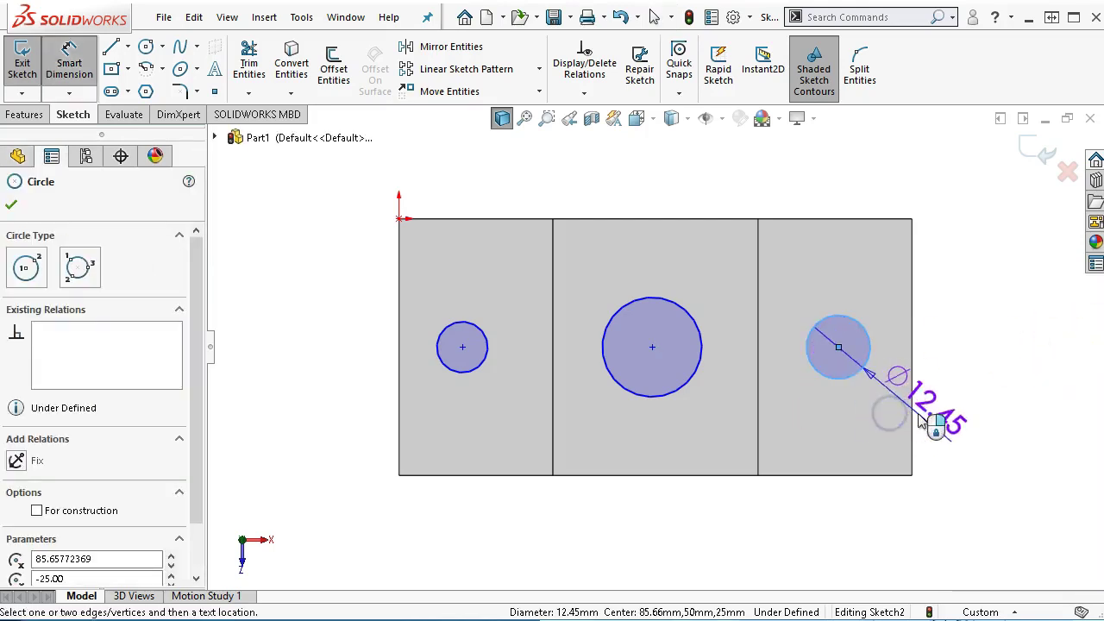
click(915, 422)
click(897, 517)
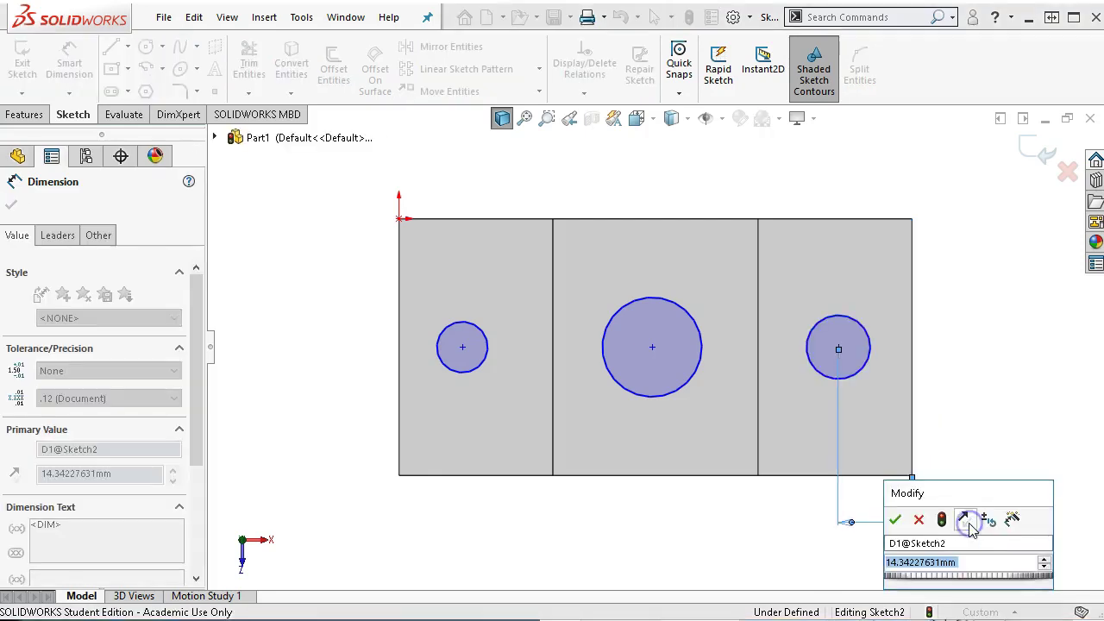
text(13)
key(Return)
click(399, 438)
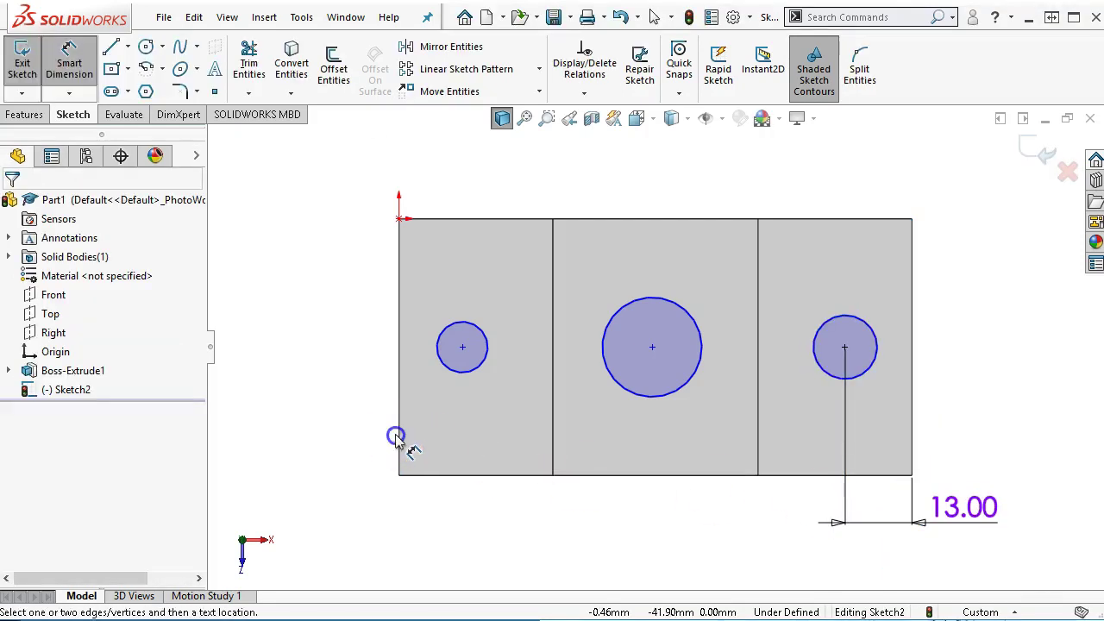
click(457, 373)
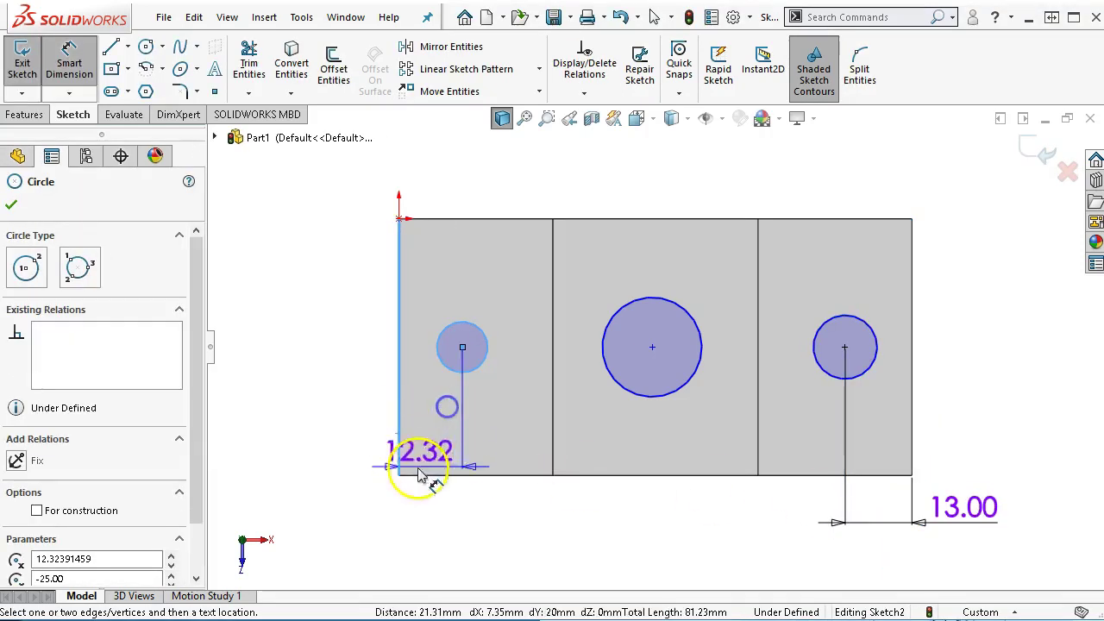
click(354, 522)
text(13)
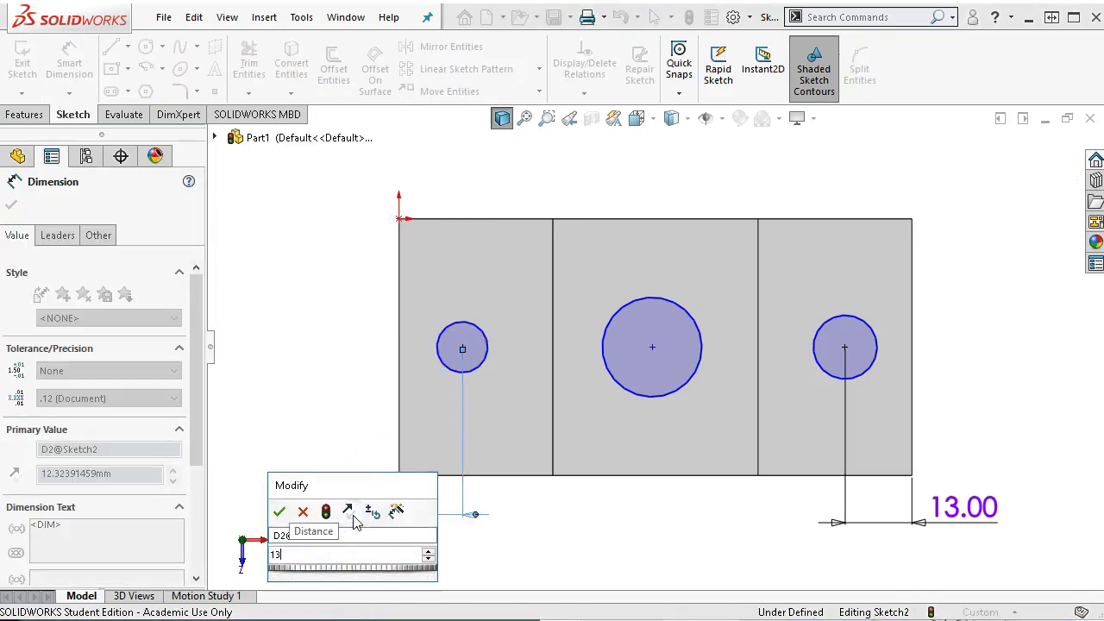
key(Return)
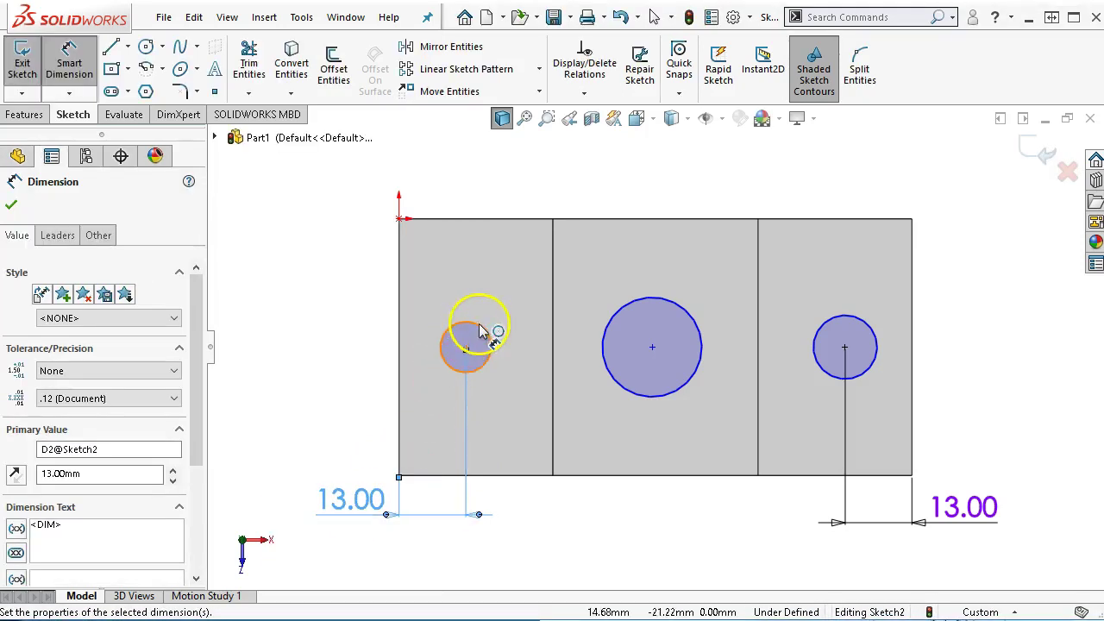
Set the left circle diameter to 20 mm and the middle circle diameter to 30 mm
click(483, 326)
click(343, 261)
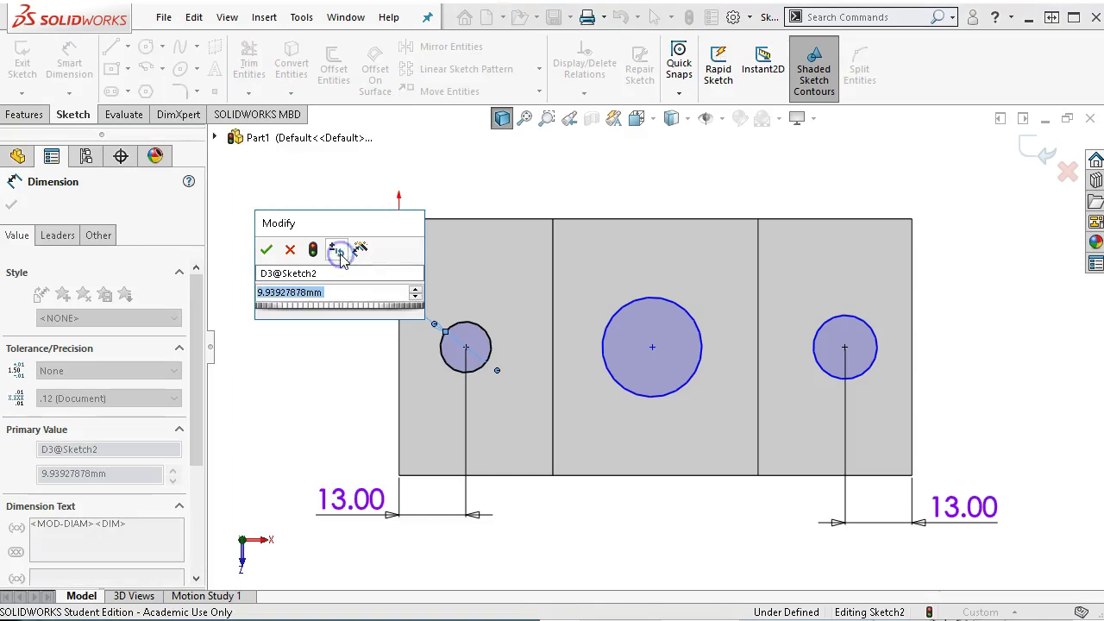
text(20)
key(Return)
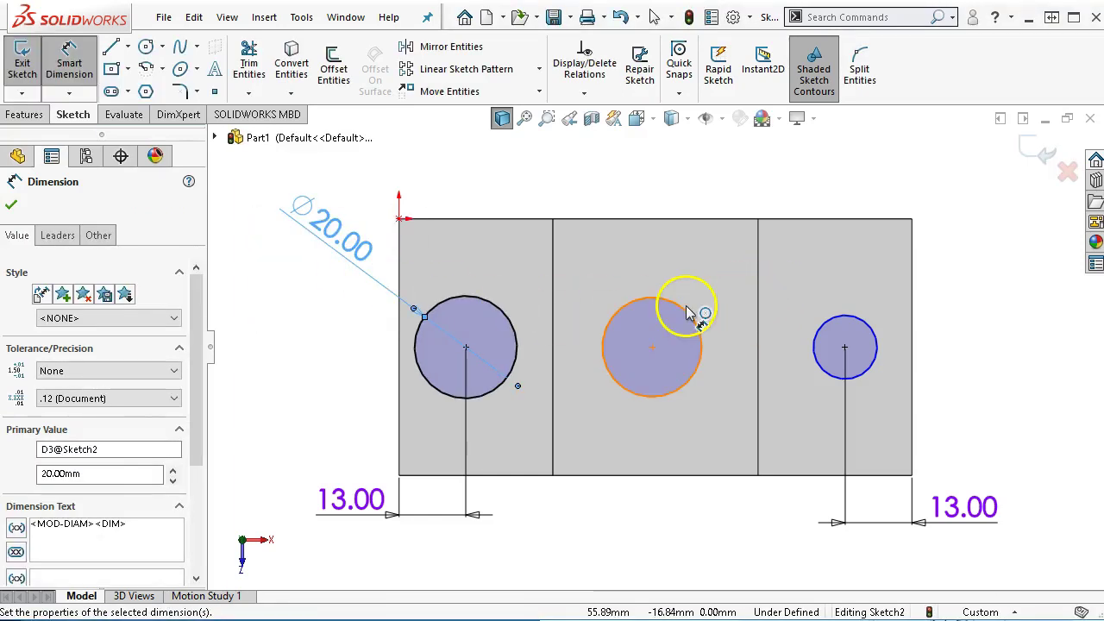
click(693, 316)
click(798, 197)
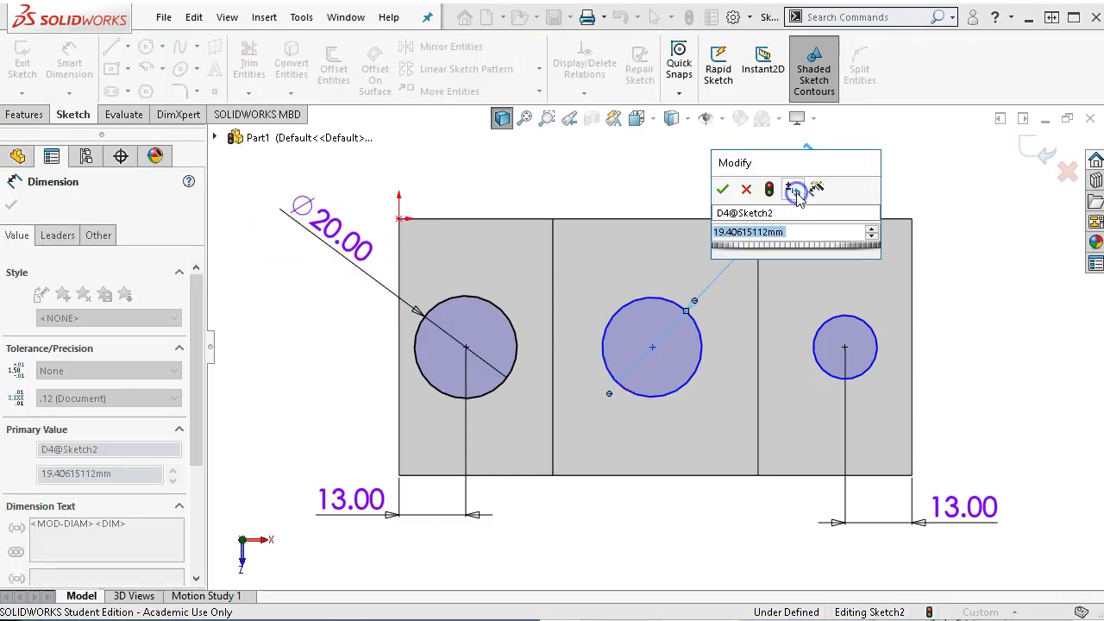
text(30)
key(Return)
right_click(886, 188)
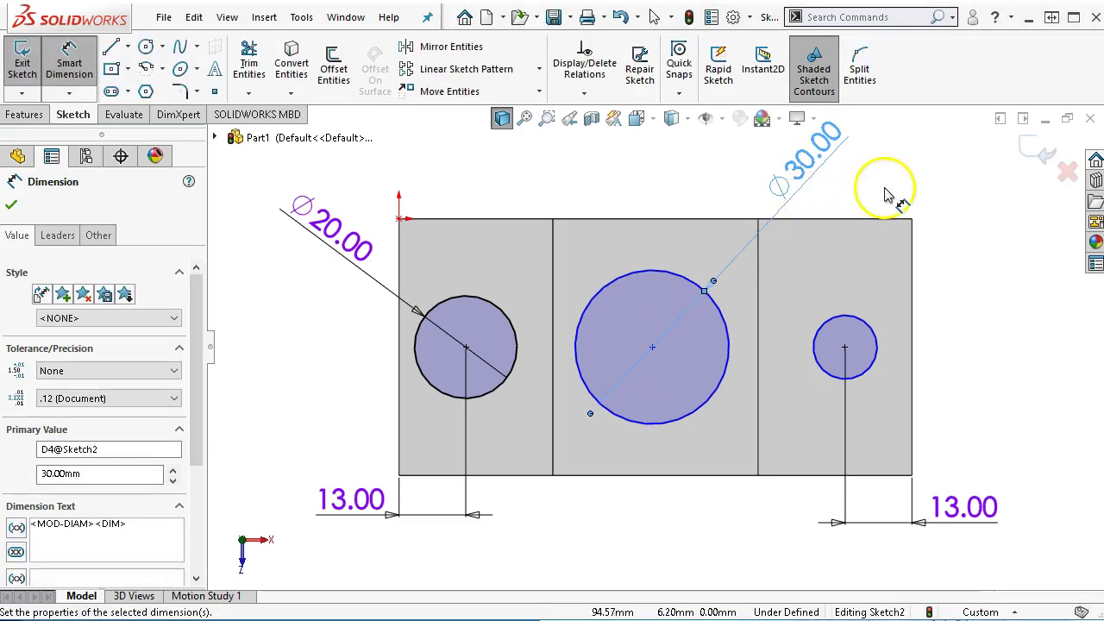
Add an Equal relation between the right and left circles, making both Ø20
click(945, 246)
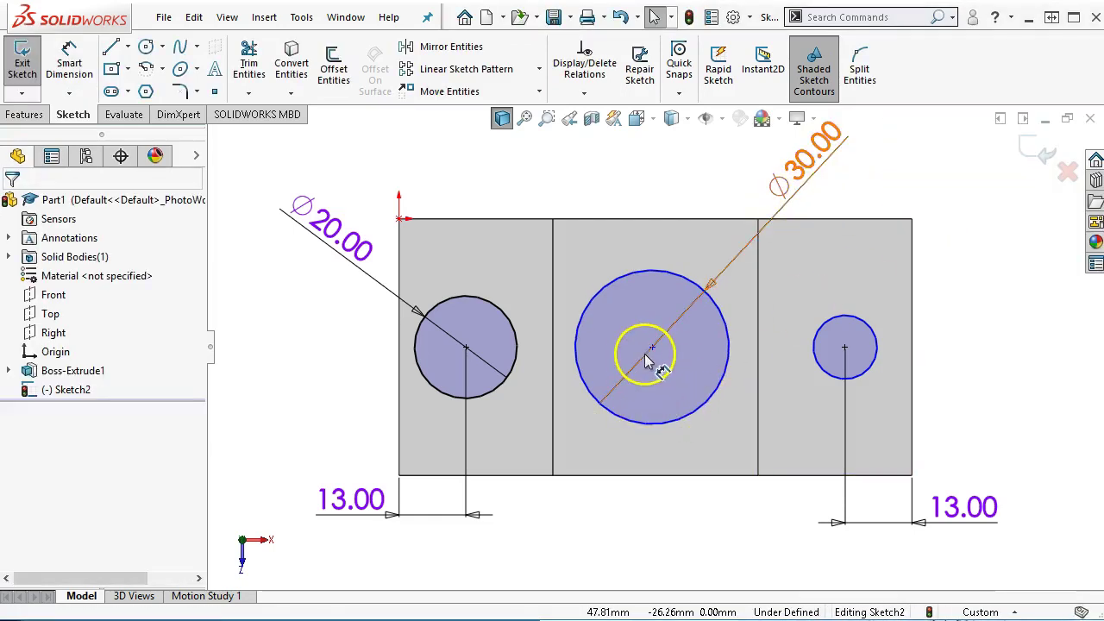
drag(653, 354, 676, 356)
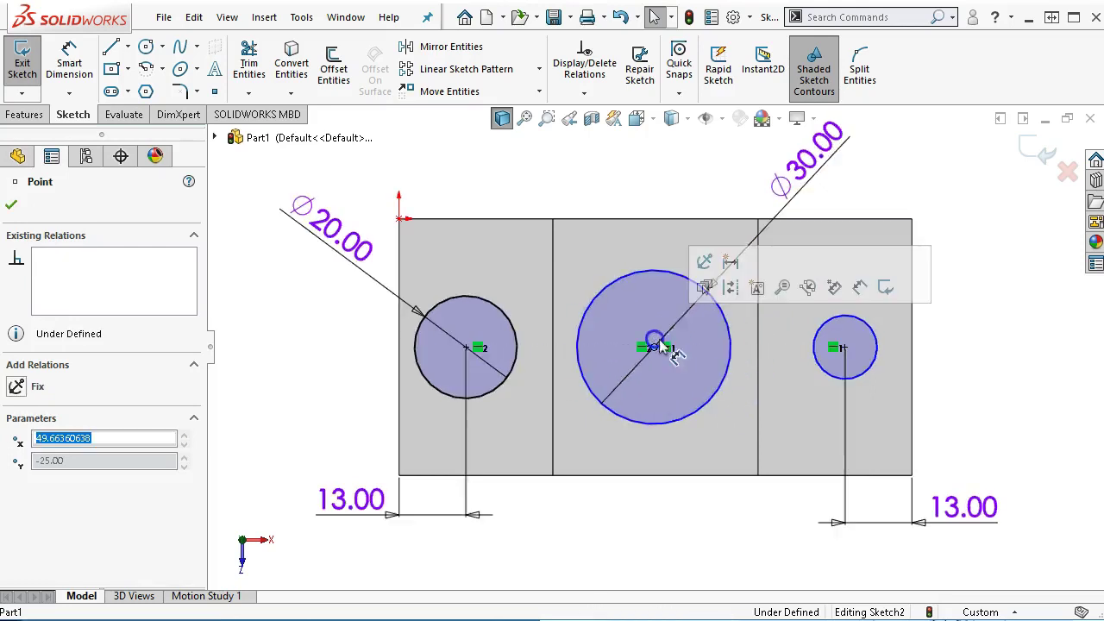
click(843, 348)
click(792, 345)
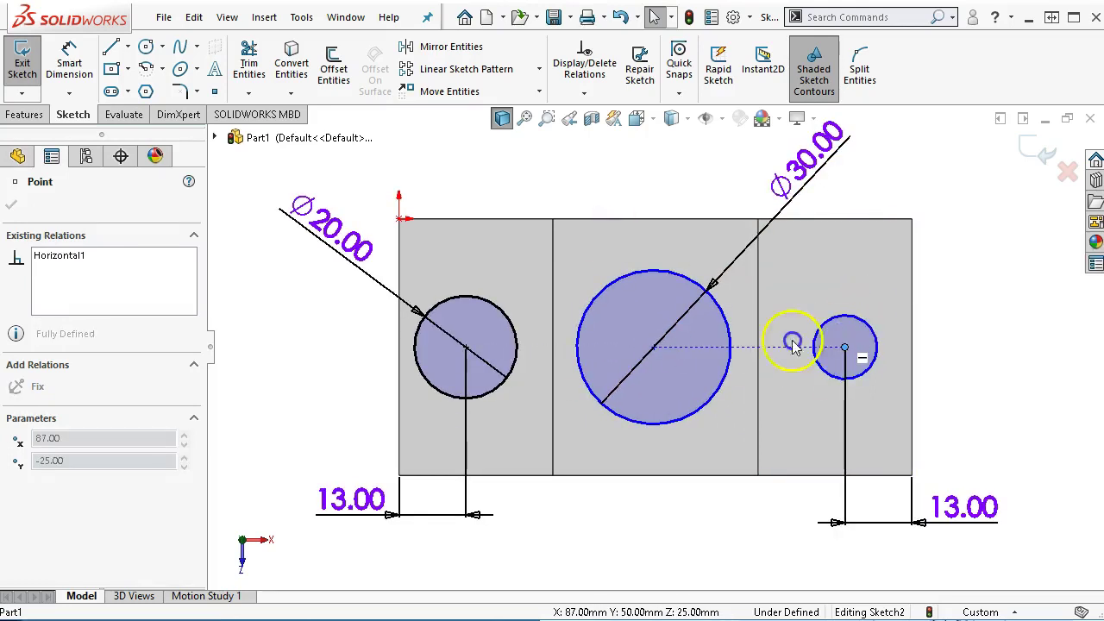
click(844, 346)
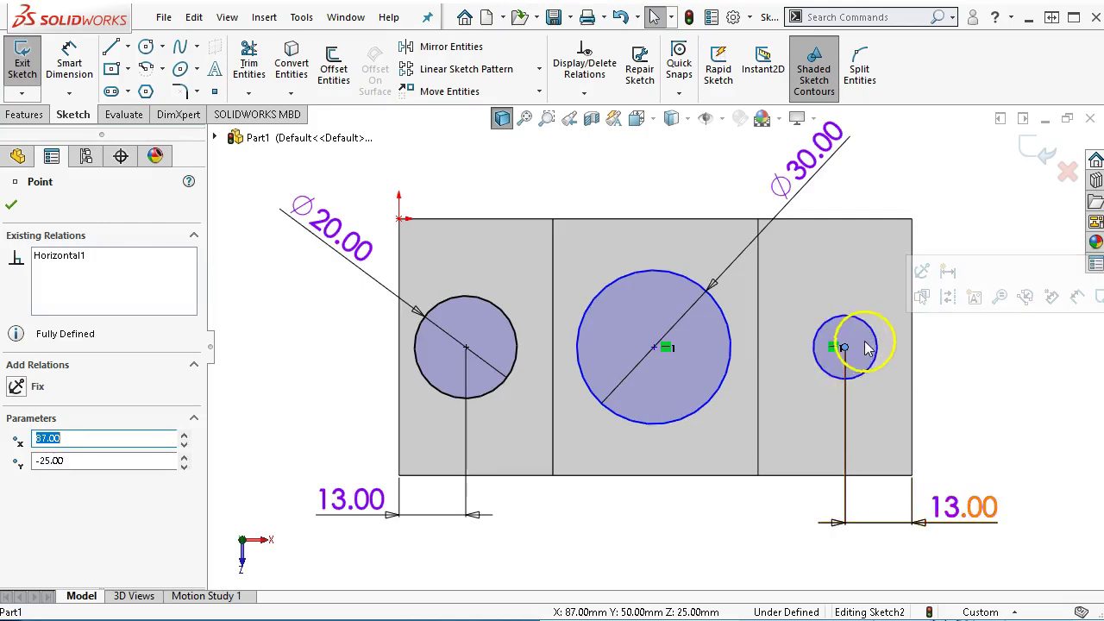
drag(871, 332, 865, 306)
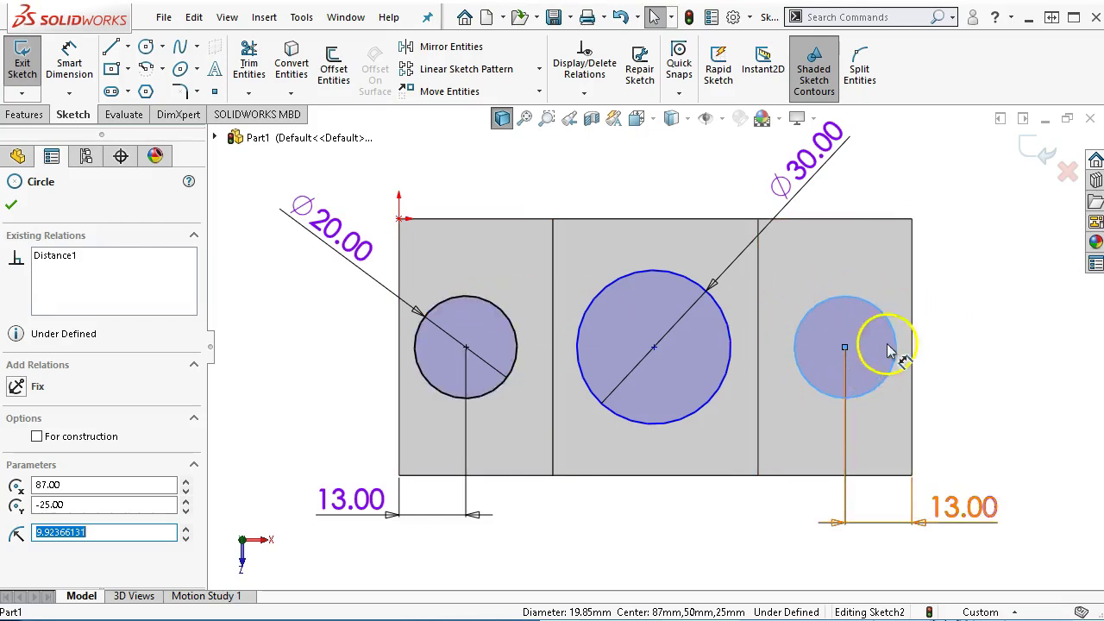
ctrl+click(498, 318)
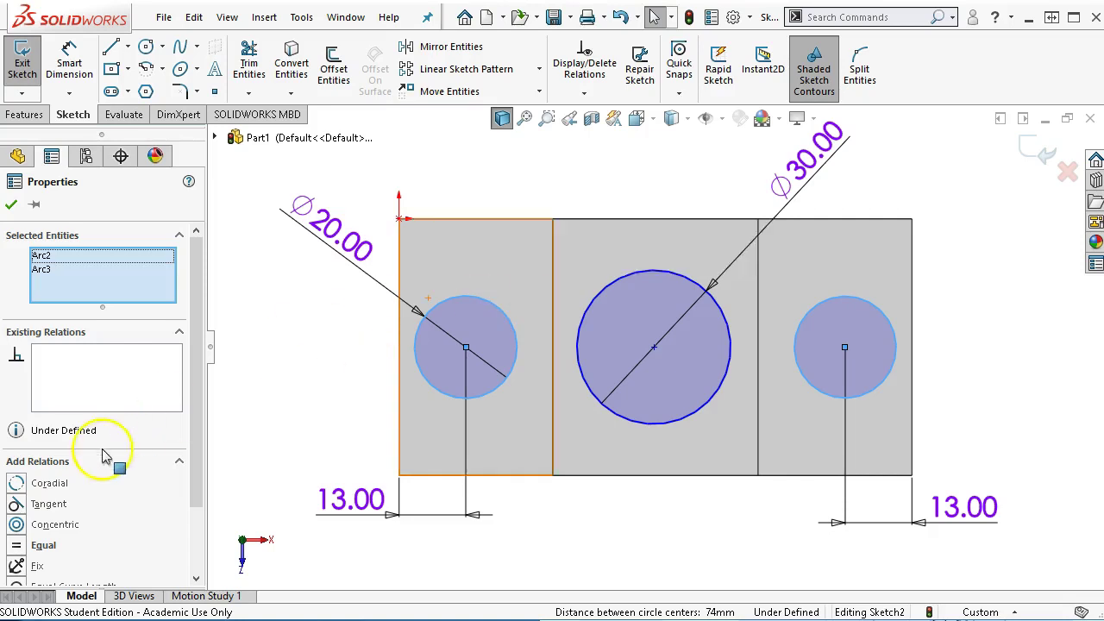
click(16, 546)
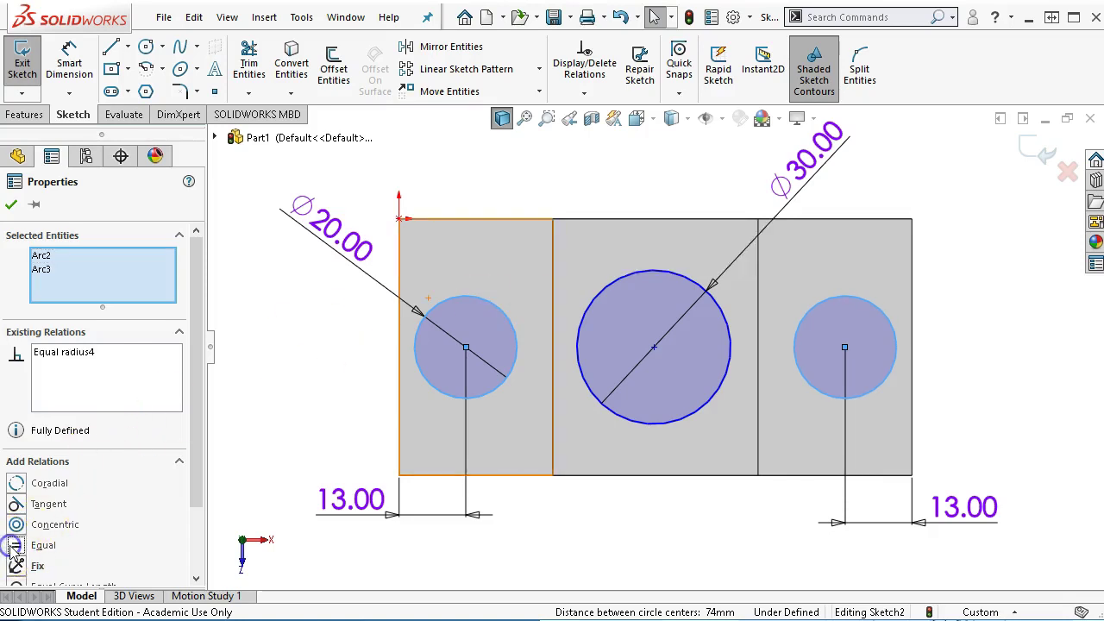
click(314, 393)
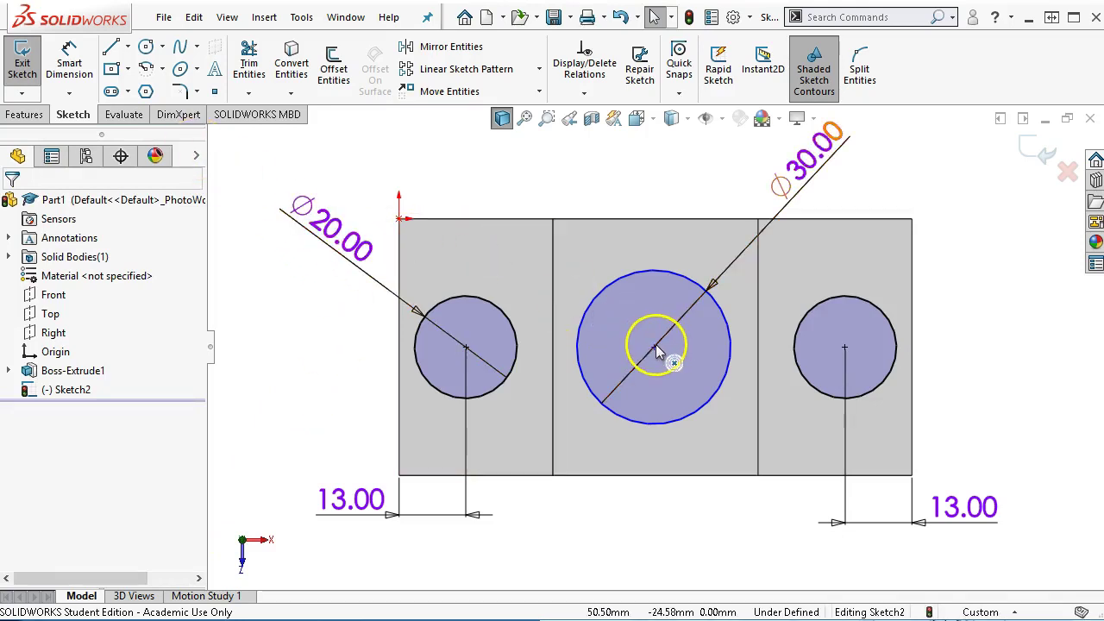
Check whether the large Ø30 circle and its 30.00 dimension can still move
mouse_move(655, 350)
mouse_down()
mouse_move(695, 354)
mouse_move(627, 356)
mouse_move(747, 364)
mouse_move(682, 366)
mouse_move(656, 354)
mouse_up()
click(640, 278)
click(592, 276)
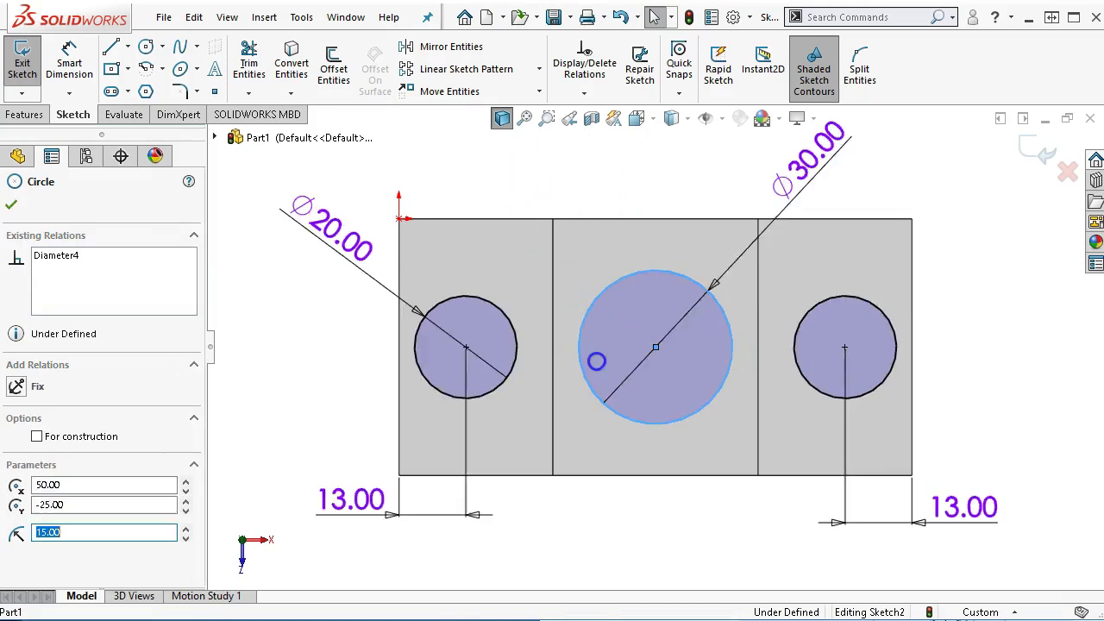
click(794, 173)
click(647, 167)
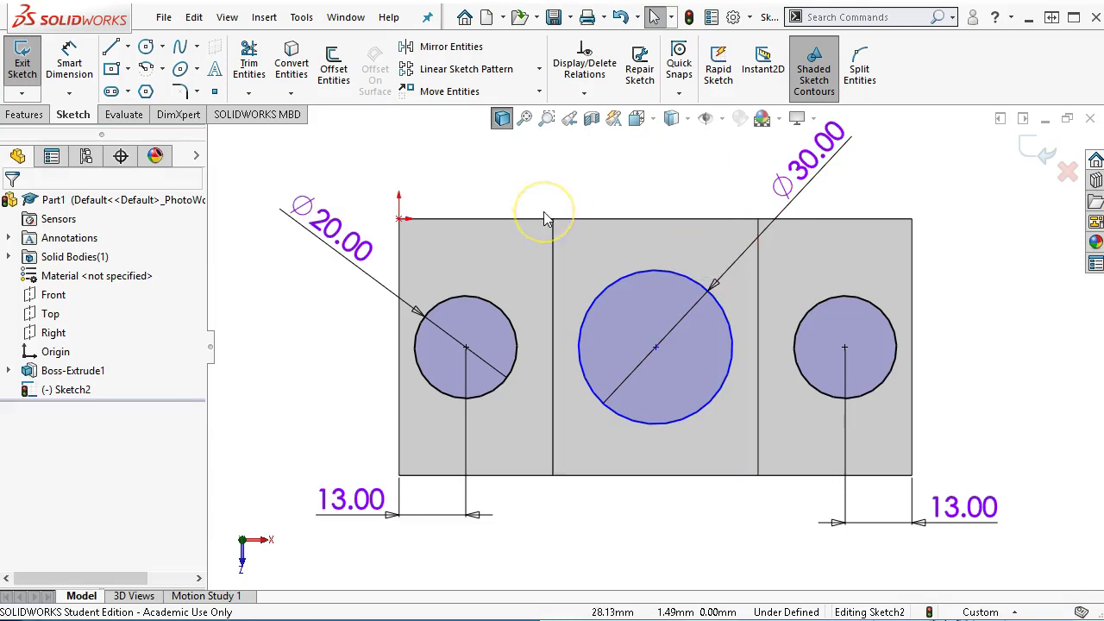
click(127, 46)
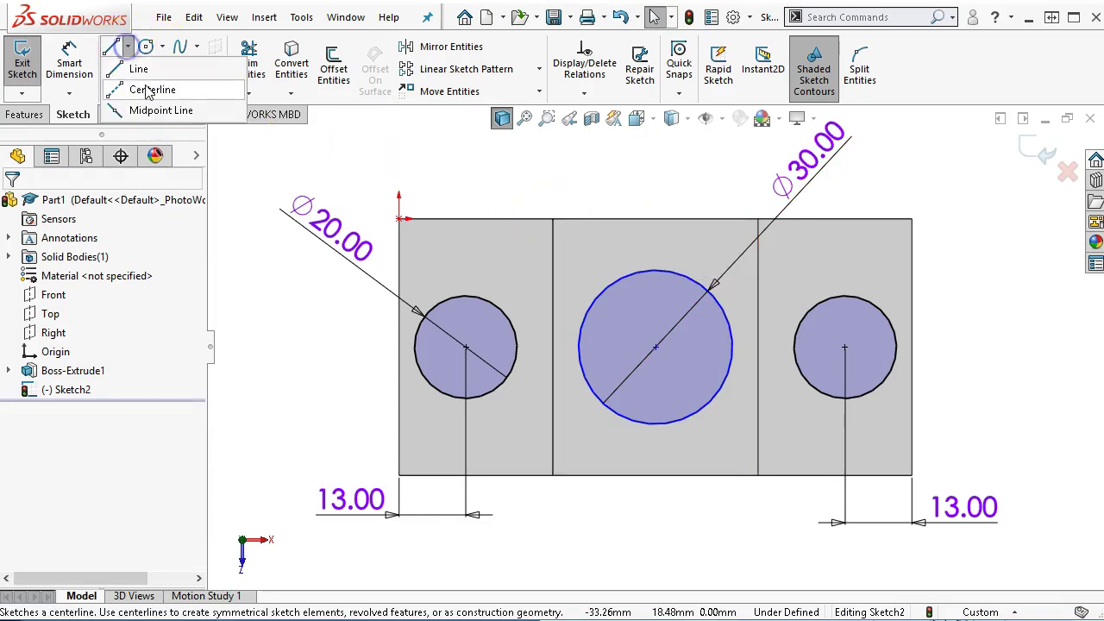
Add a Vertical relation between the circle centre and the block's bottom-edge midpoint
right_click(650, 477)
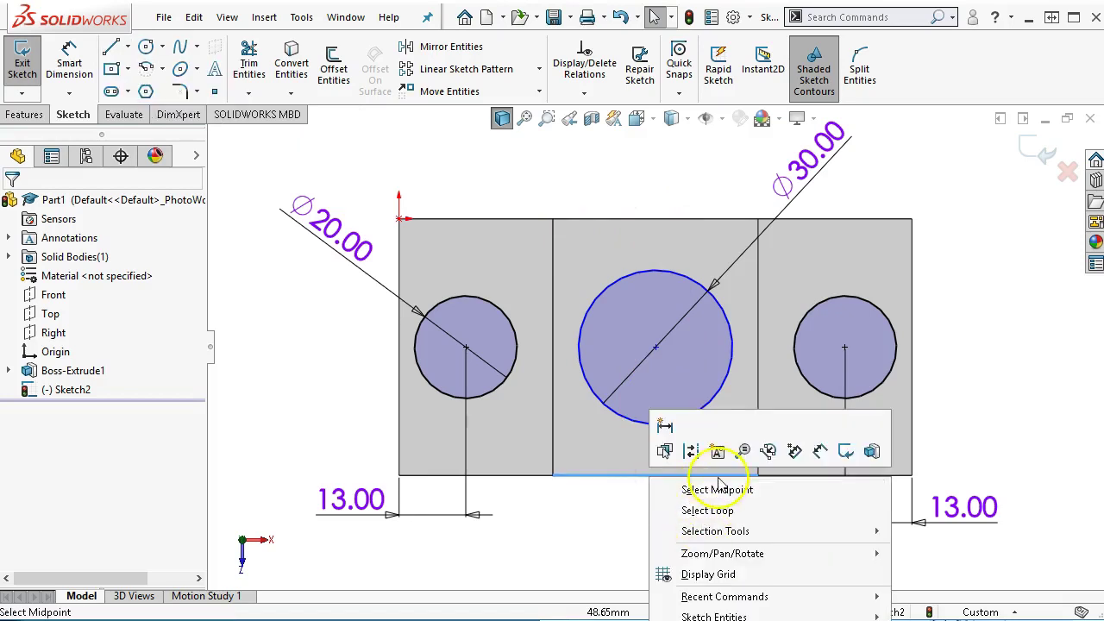
click(717, 489)
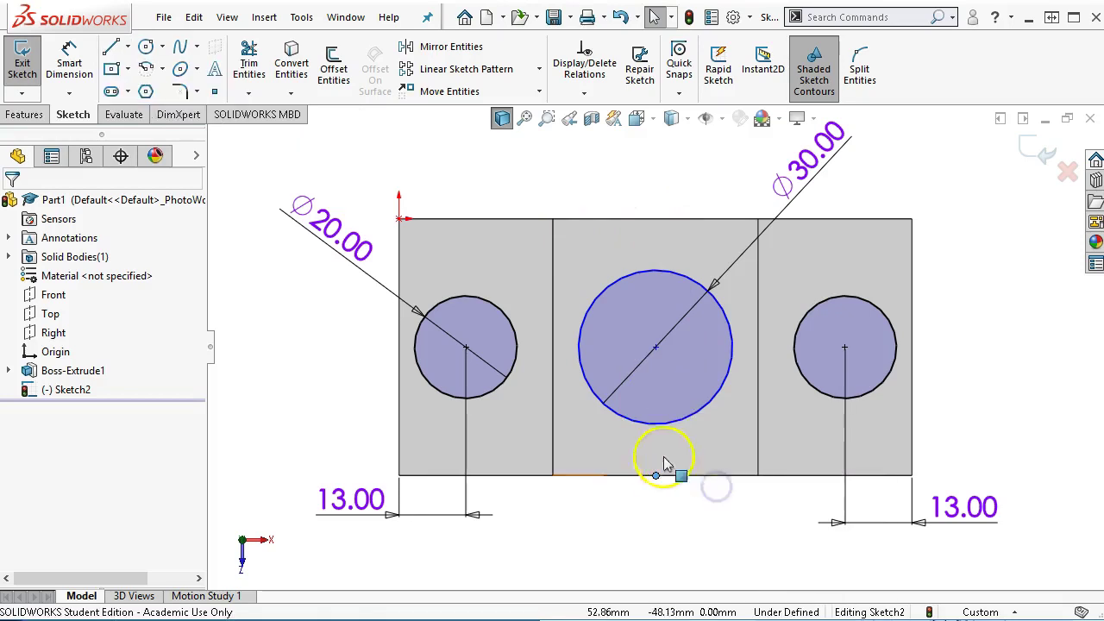
ctrl+click(656, 348)
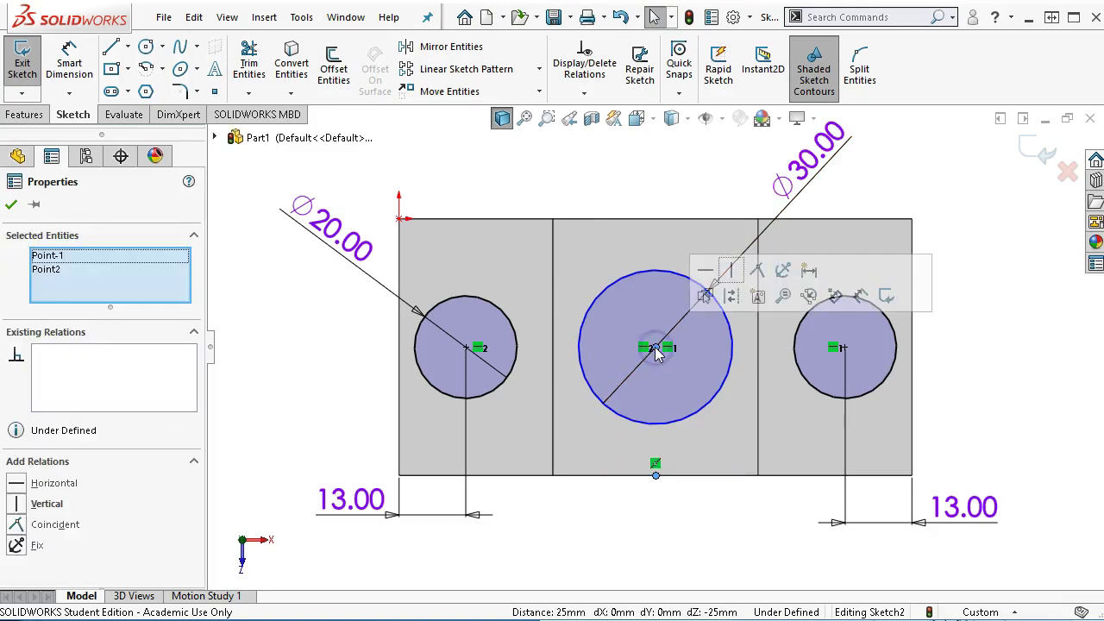
click(730, 275)
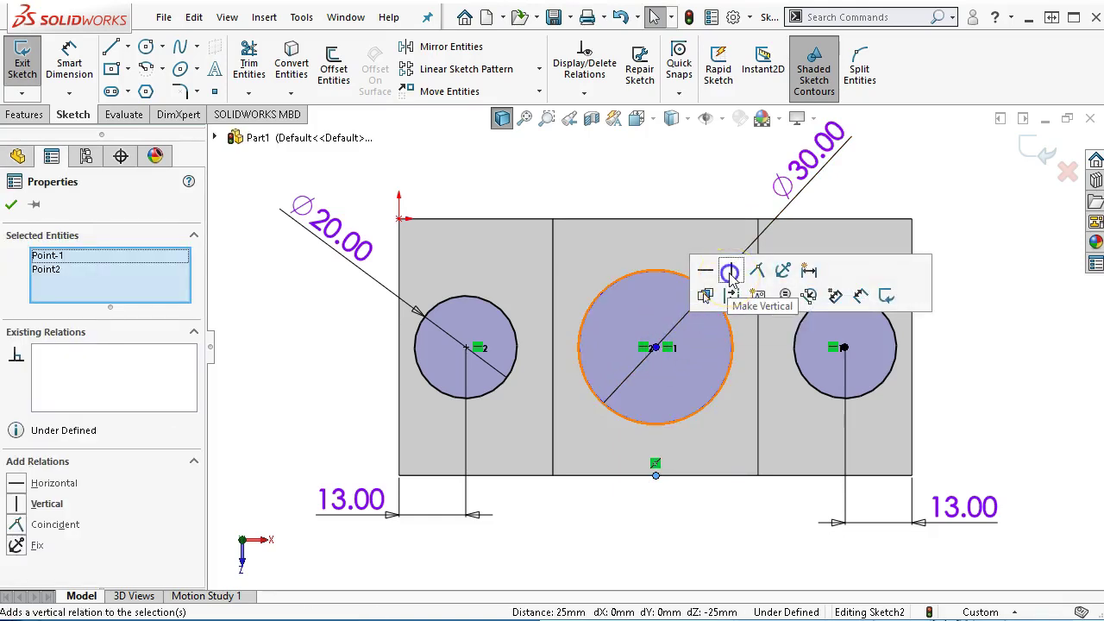
click(974, 308)
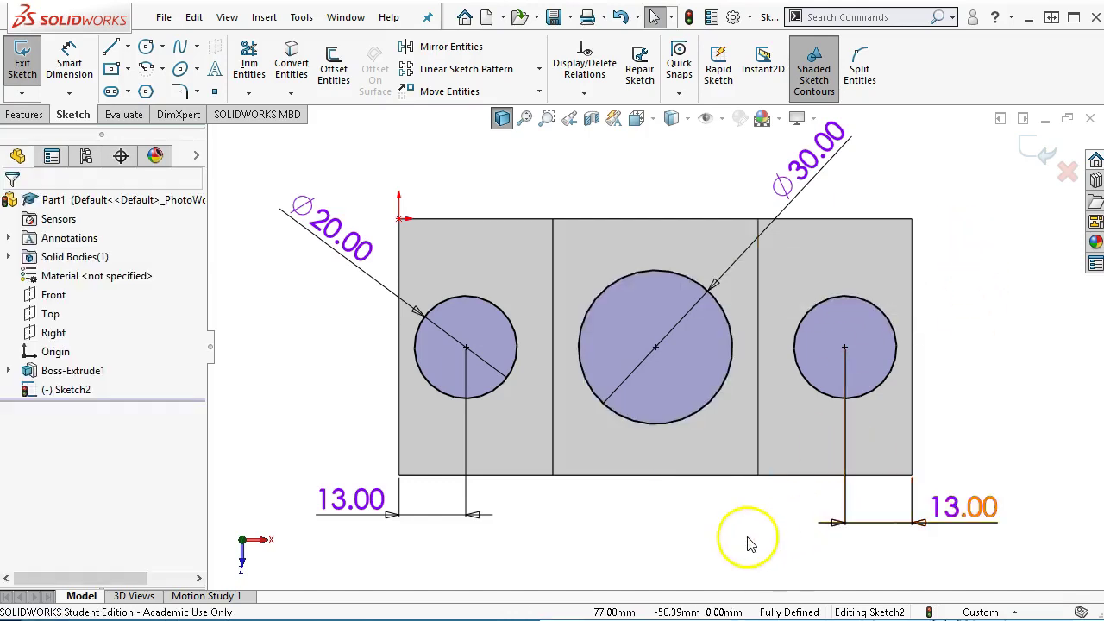
middle_drag(735, 538, 748, 347)
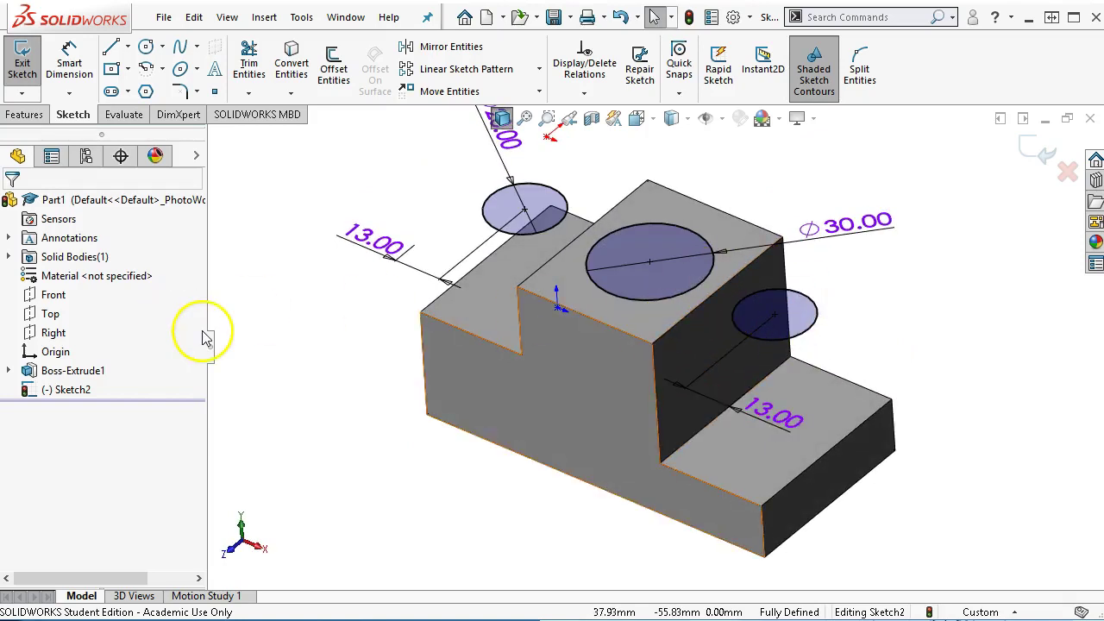
Extrude-cut the hole sketch 10 mm deep downward into the block
click(33, 115)
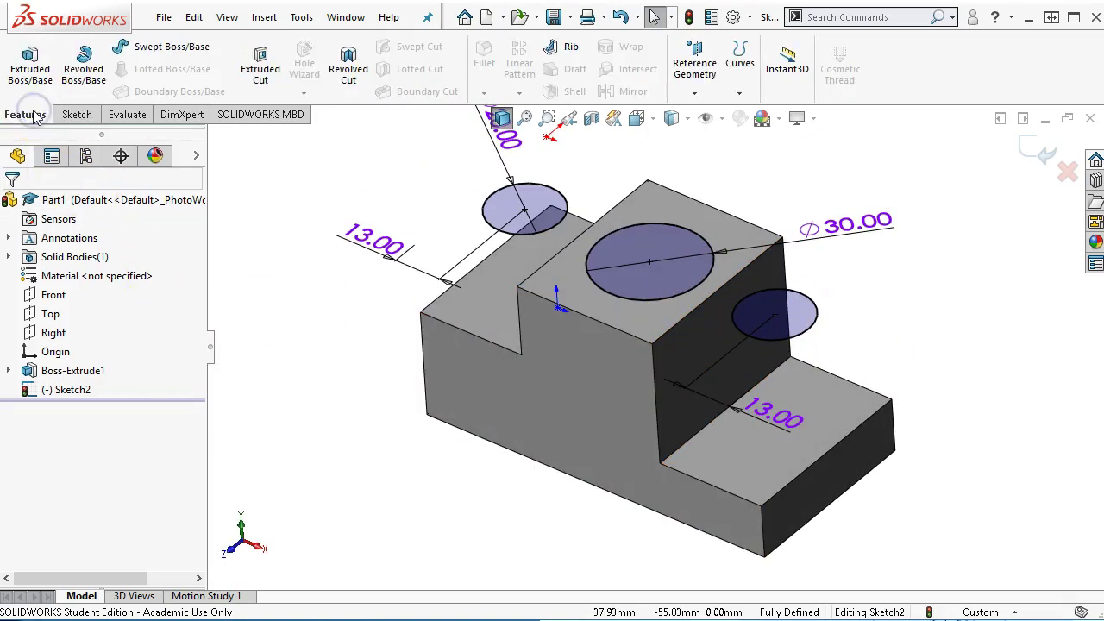
click(30, 78)
click(260, 65)
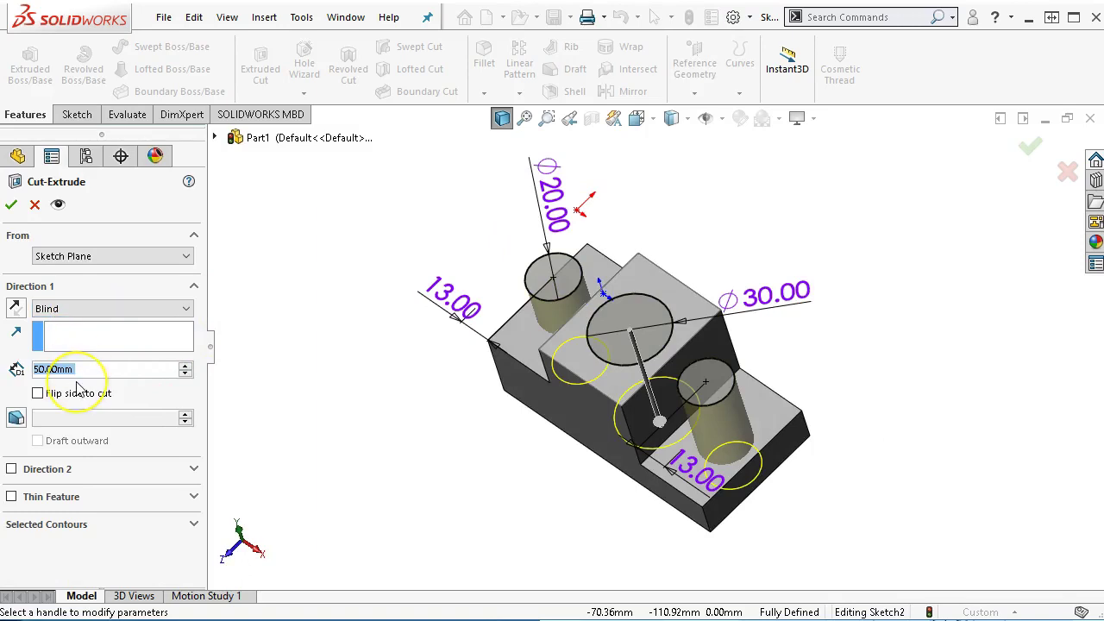
text(10)
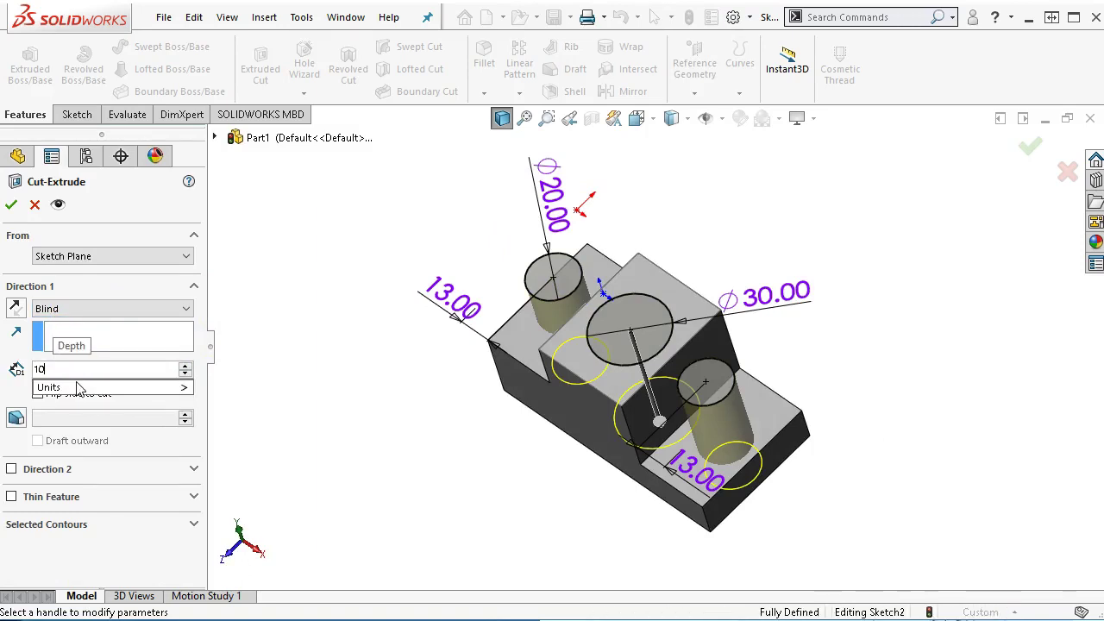
key(Return)
middle_drag(533, 407, 586, 353)
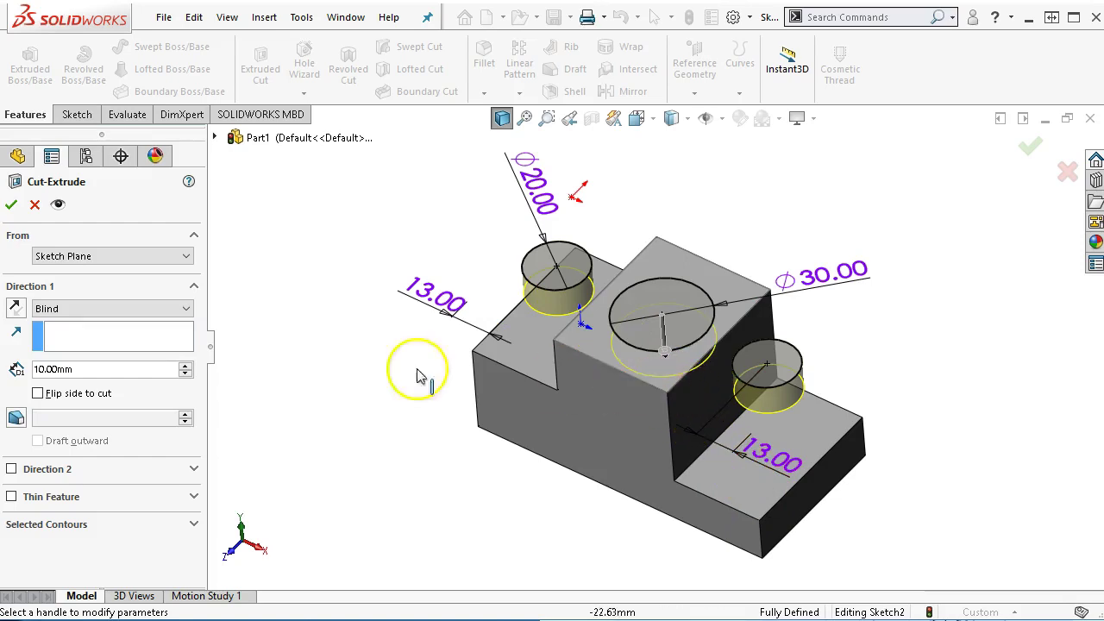
click(14, 308)
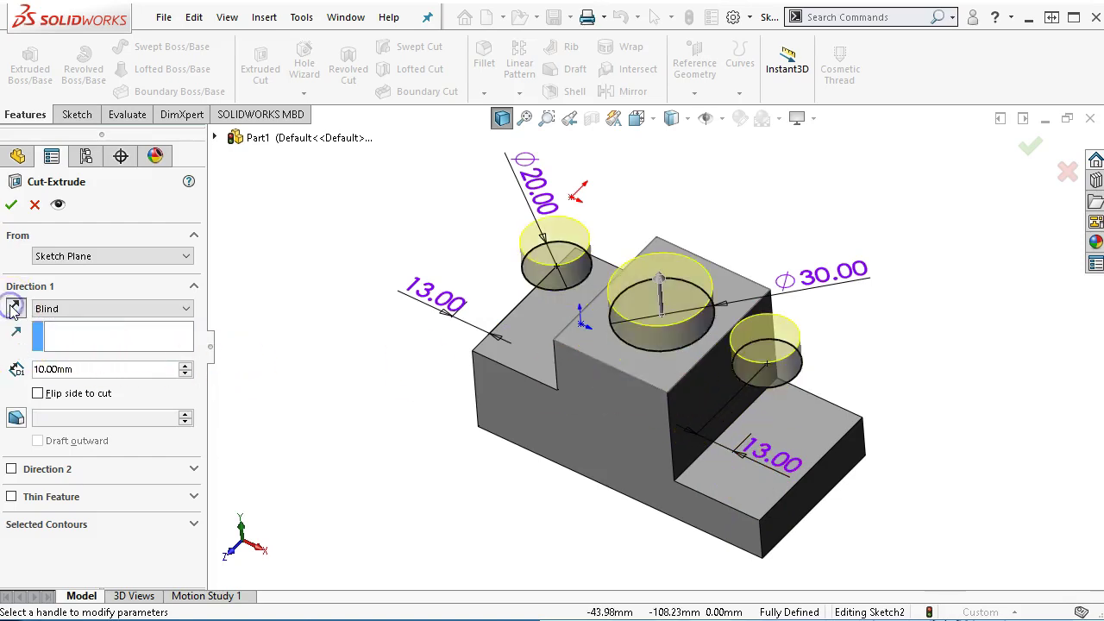
click(14, 309)
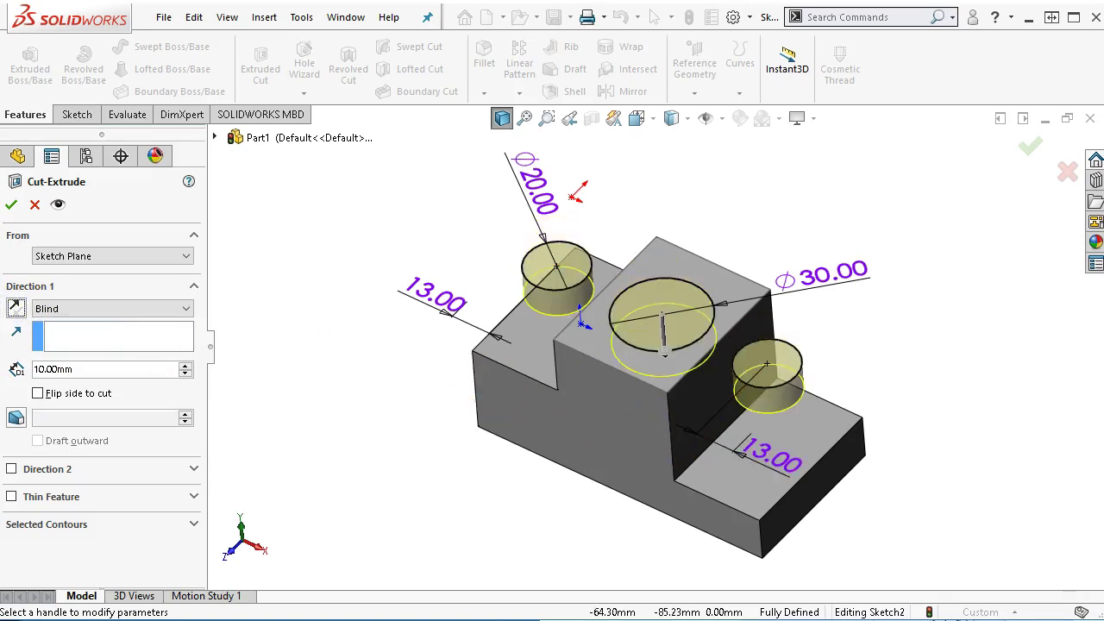
right_click(446, 456)
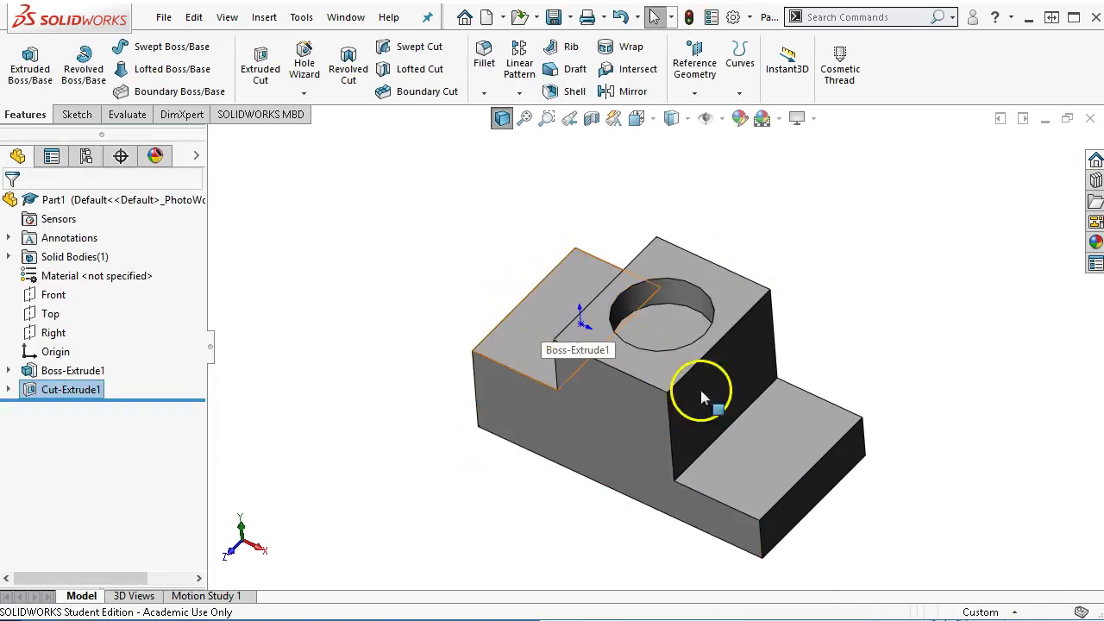
Edit Cut-Extrude1 and change its end condition from 10 mm Blind to Through All
right_click(86, 396)
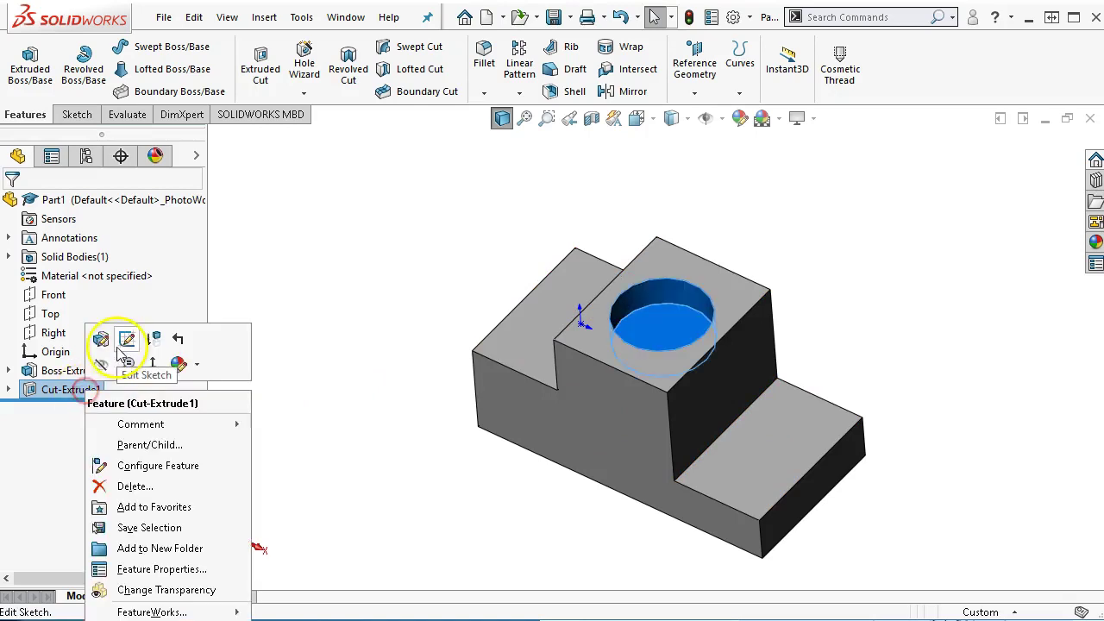
click(101, 340)
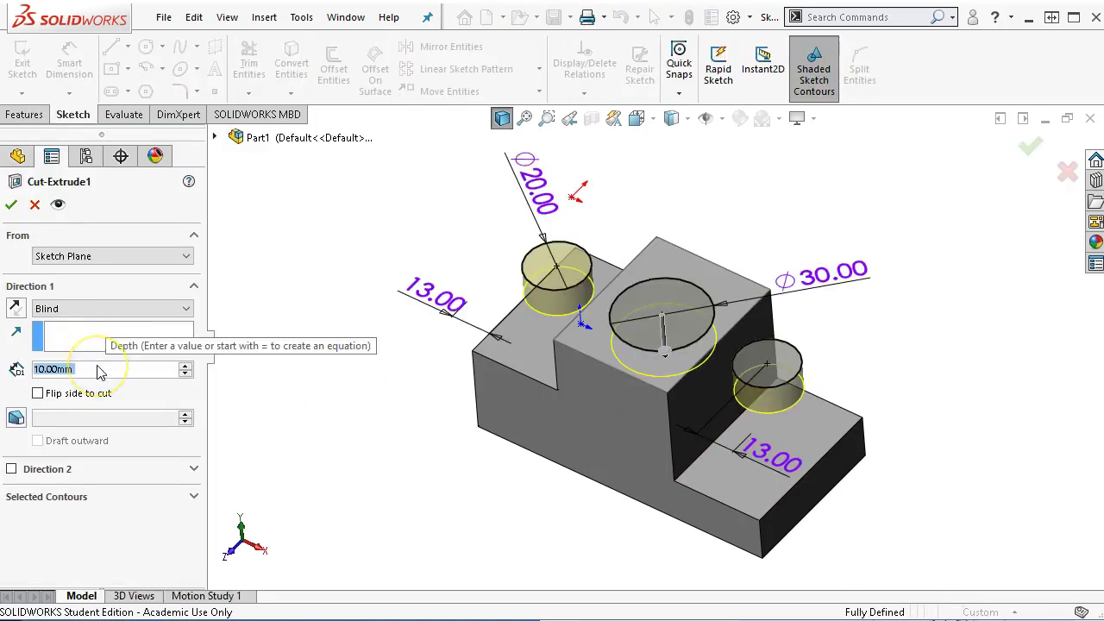
click(99, 308)
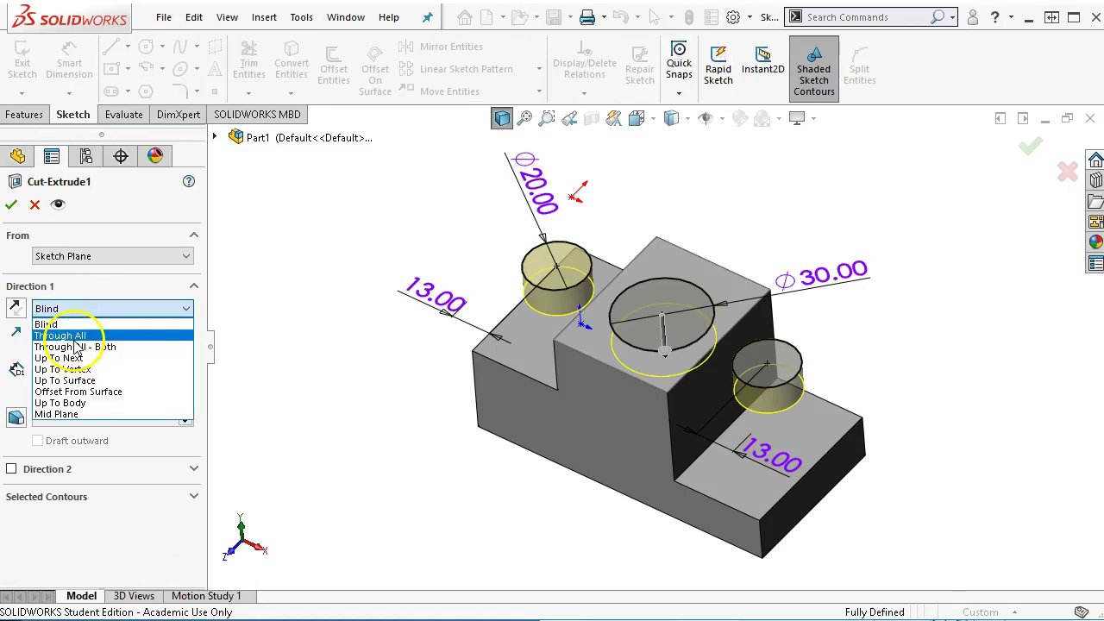
click(86, 338)
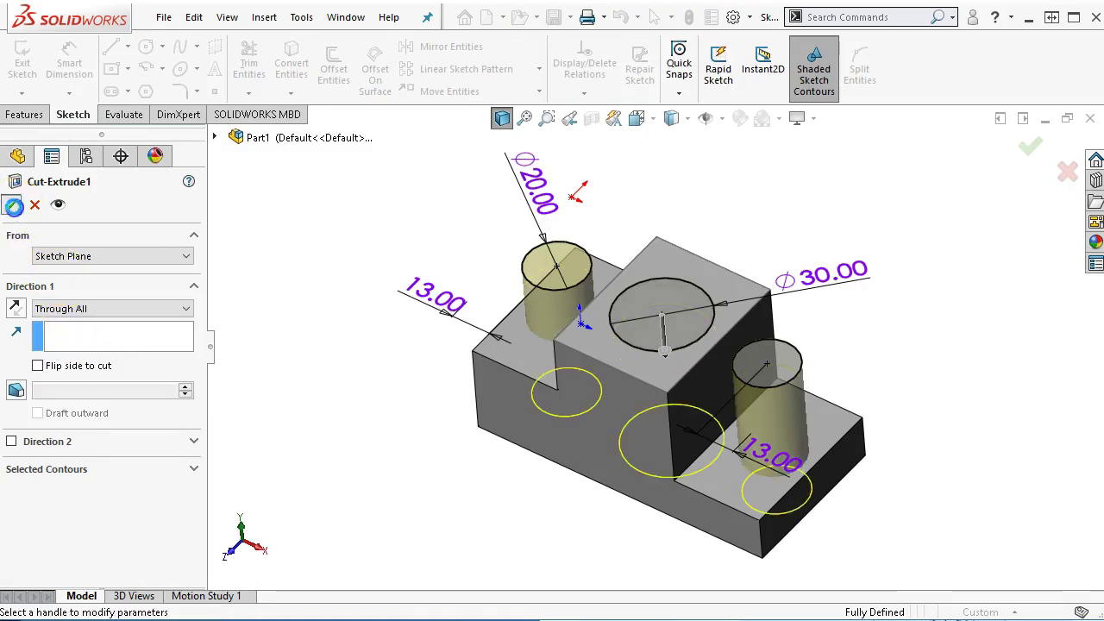
right_click(358, 367)
middle_drag(357, 449, 395, 504)
Start a new sketch on the raised centre block's top face
middle_drag(636, 407, 636, 394)
click(642, 388)
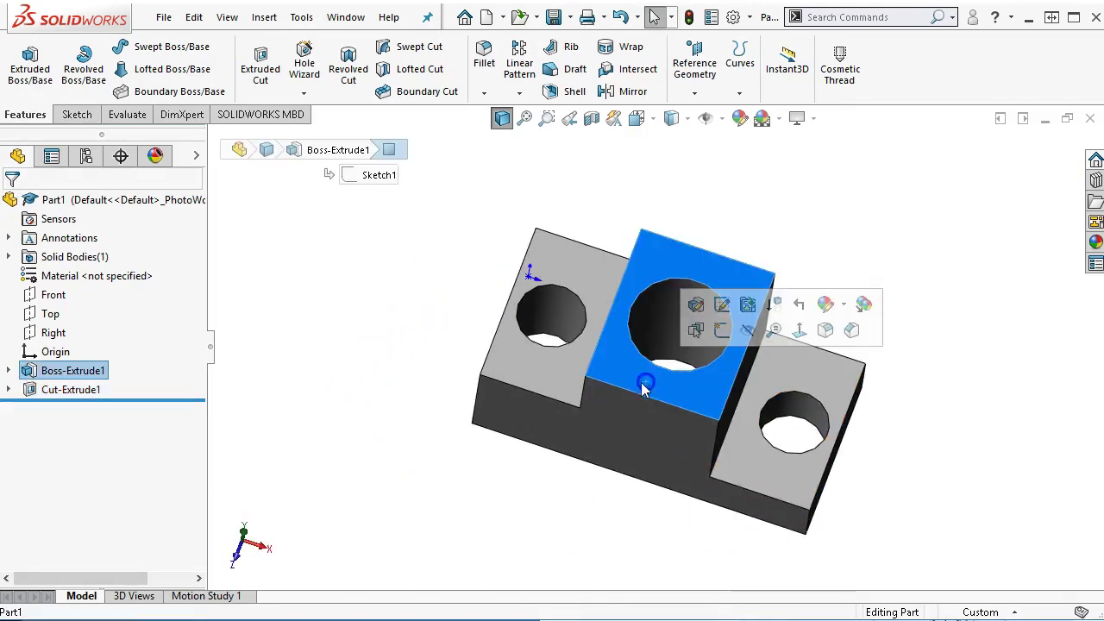
click(696, 330)
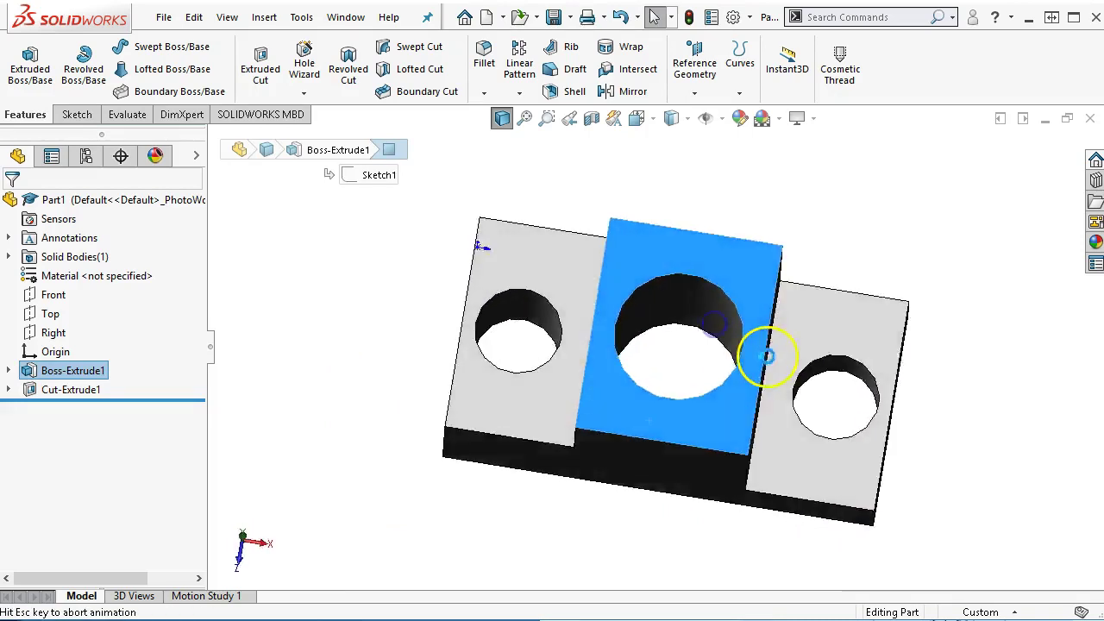
Draw a corner rectangle below the large hole and pick its bottom-edge midpoint
click(128, 69)
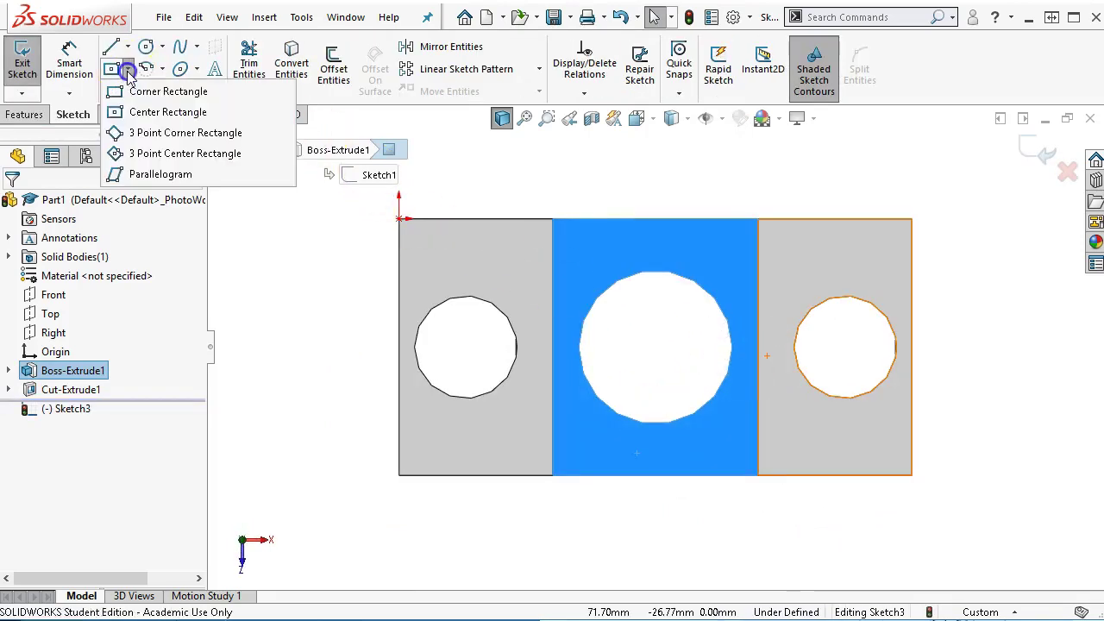
click(144, 91)
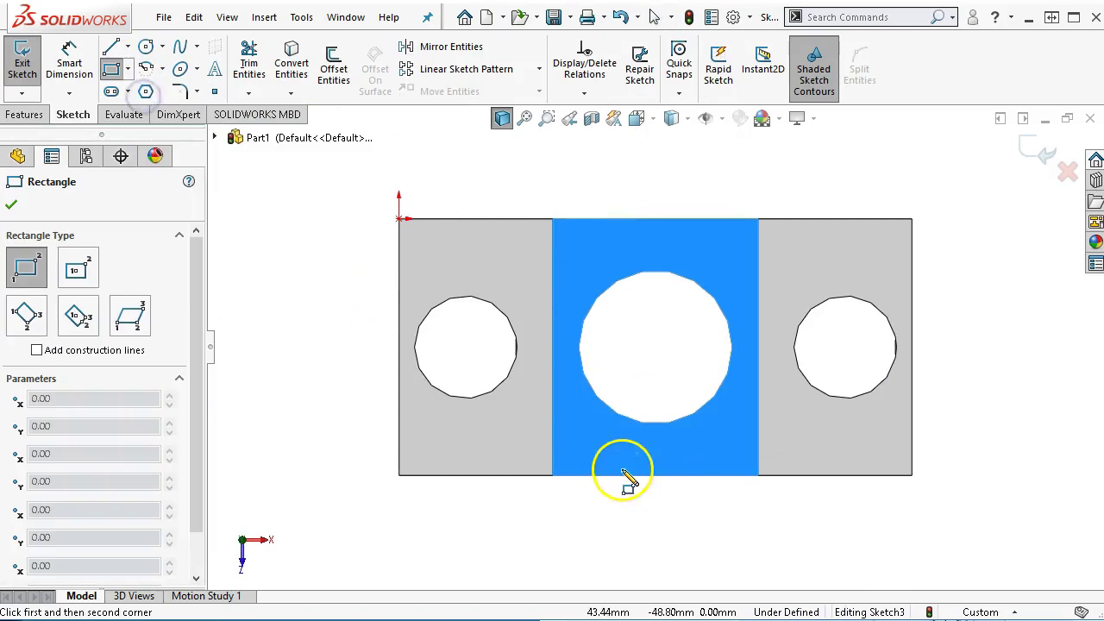
click(609, 462)
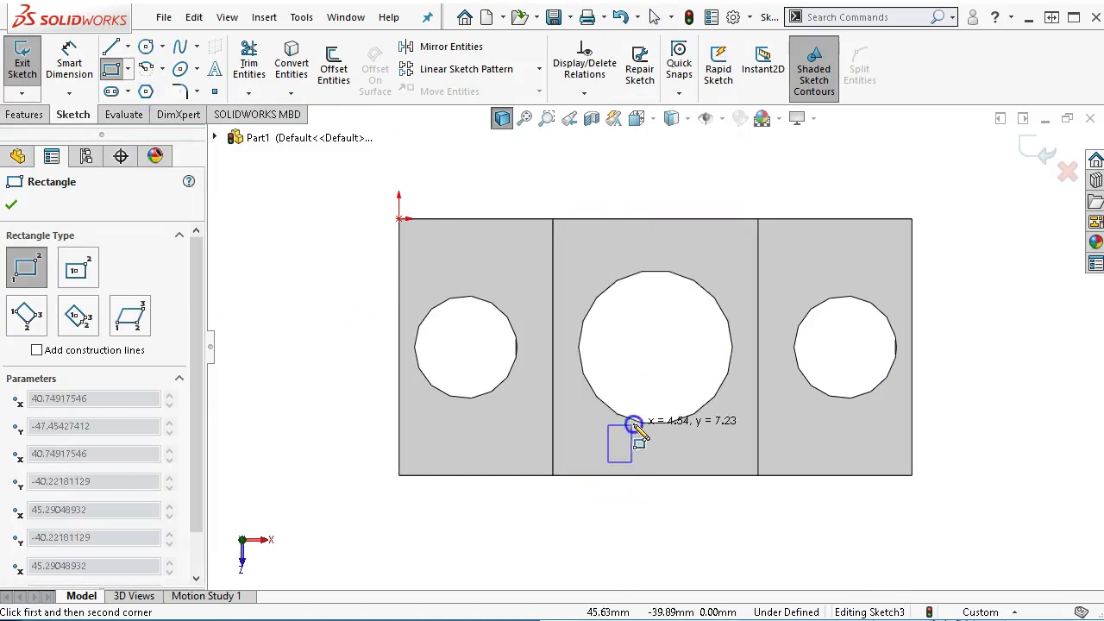
click(692, 383)
right_click(683, 337)
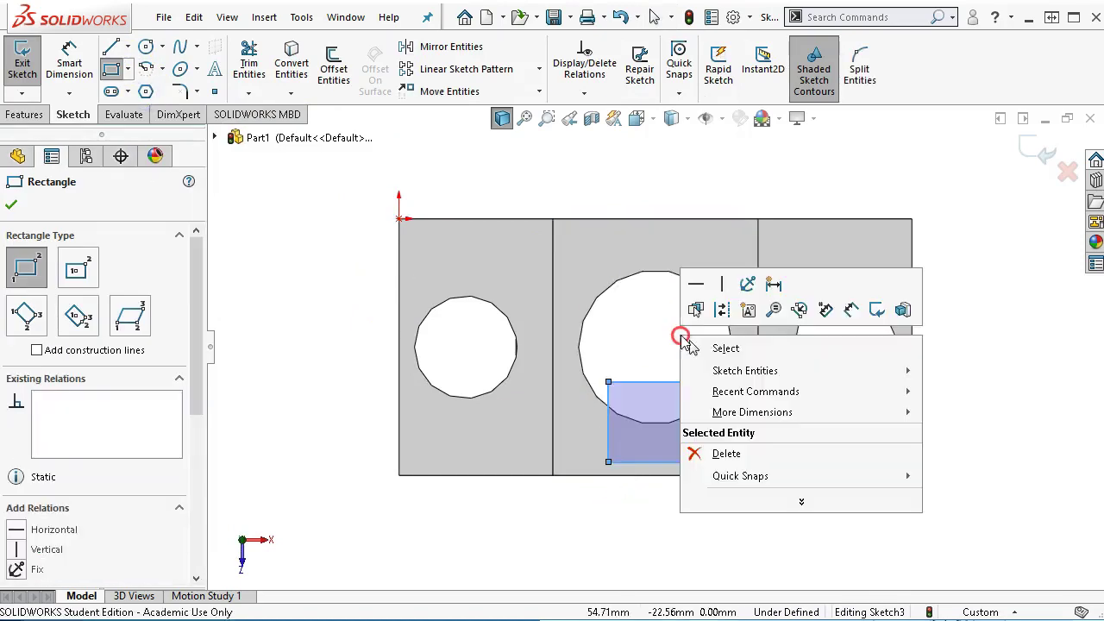
click(802, 348)
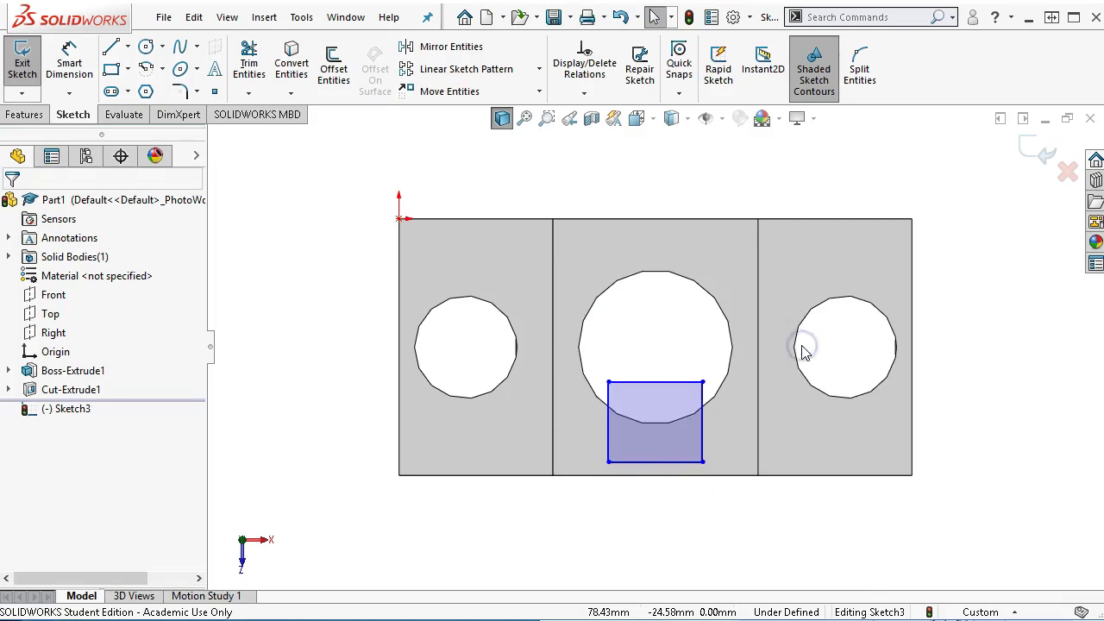
click(686, 464)
right_click(686, 464)
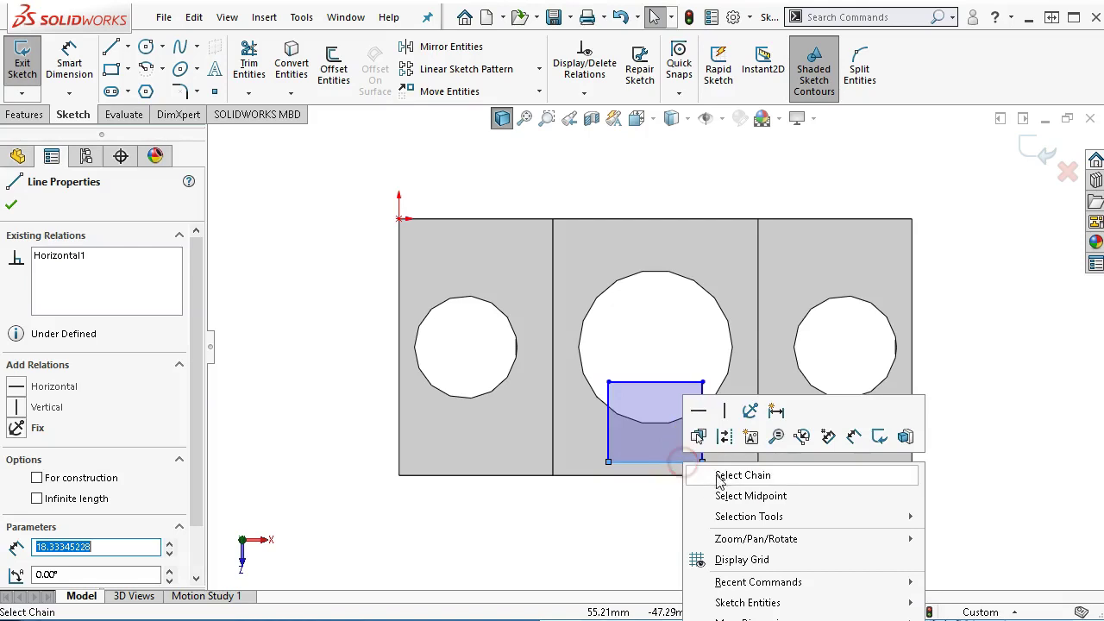
click(736, 498)
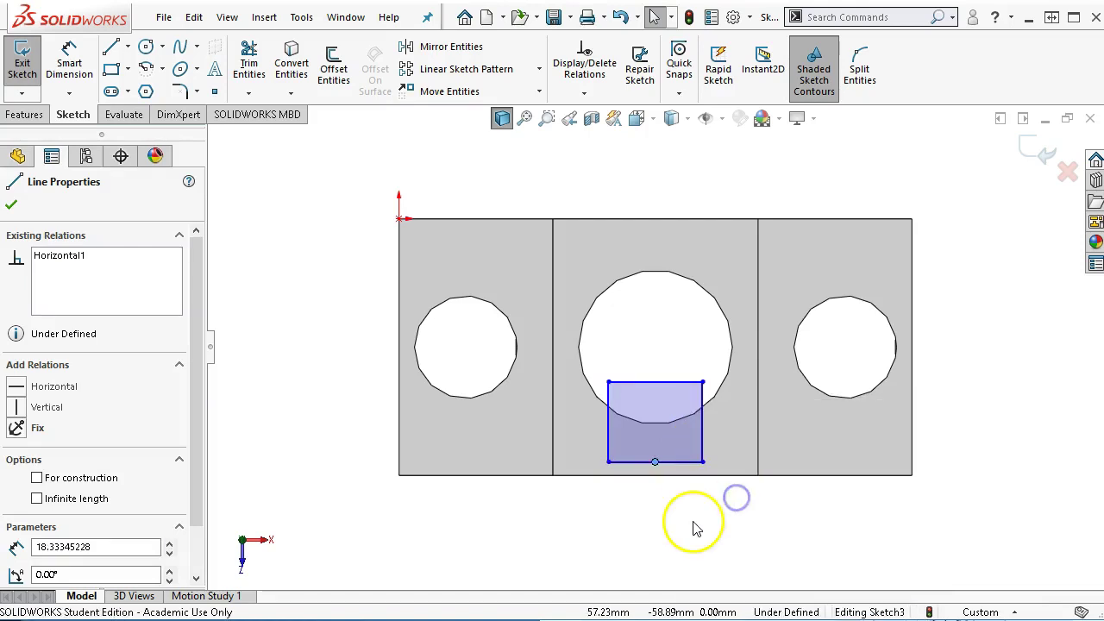
Centre the rectangle's bottom on the block edge midpoint and give it a 20 mm width
ctrl+click(702, 474)
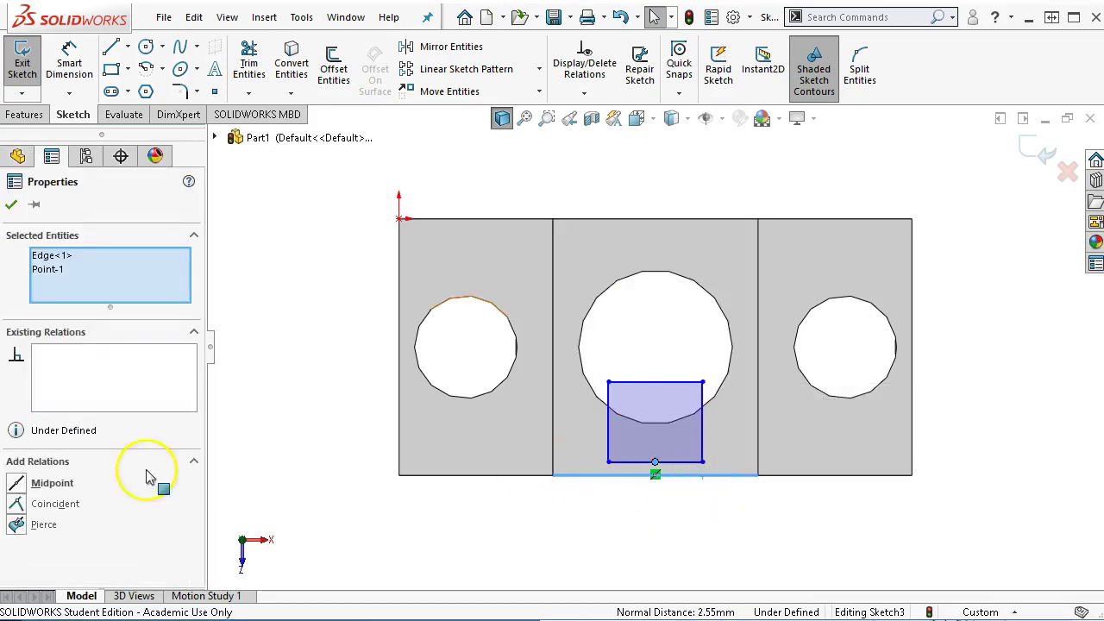
click(38, 485)
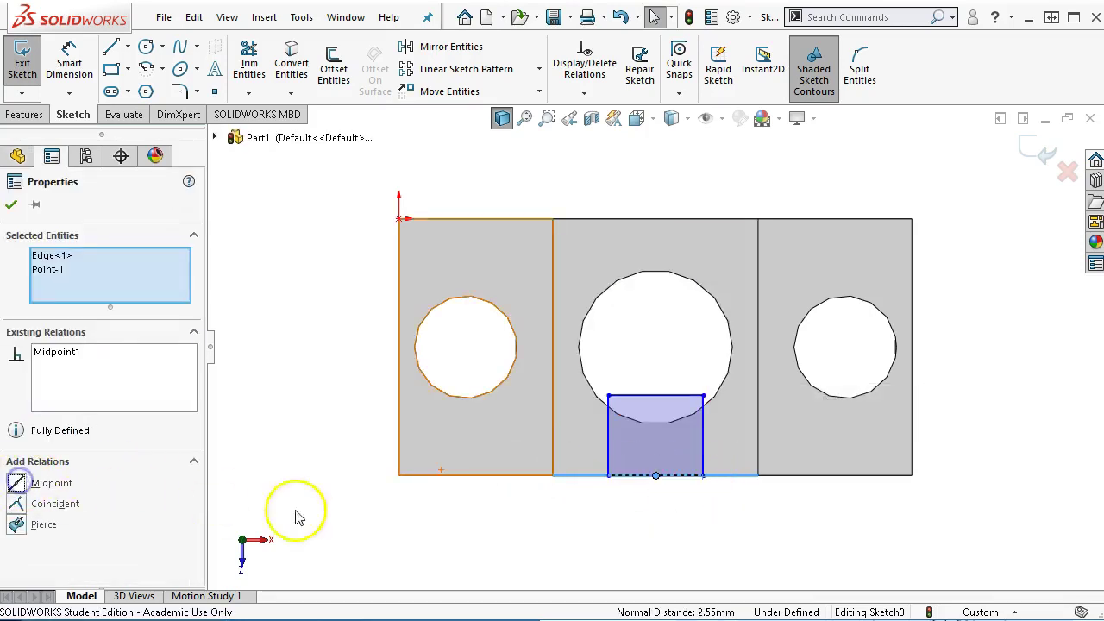
right_click(561, 522)
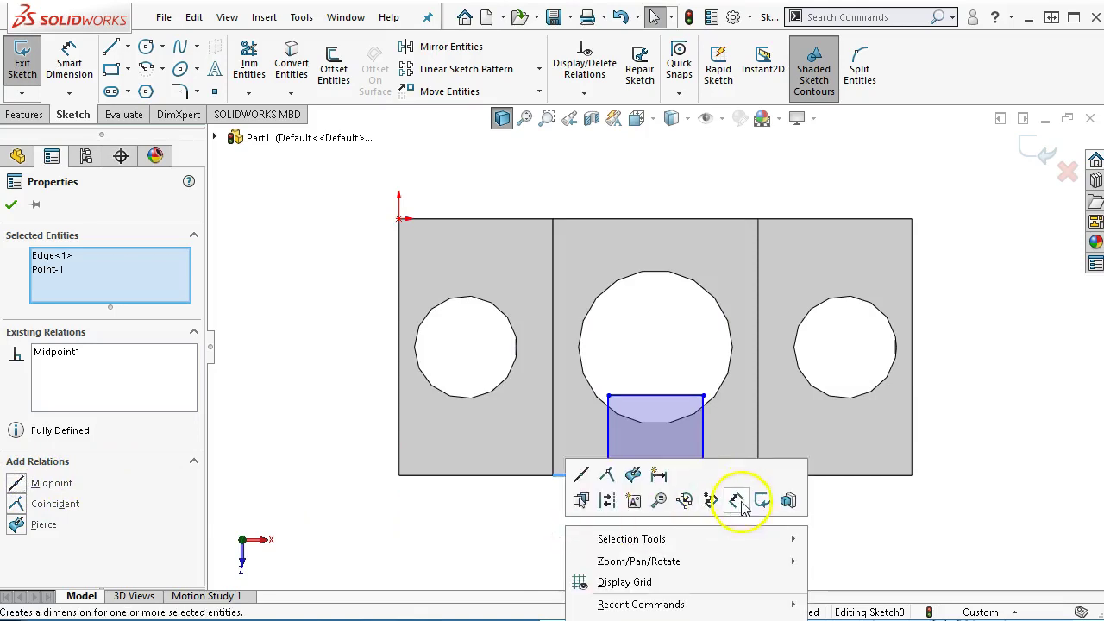
click(742, 501)
click(686, 476)
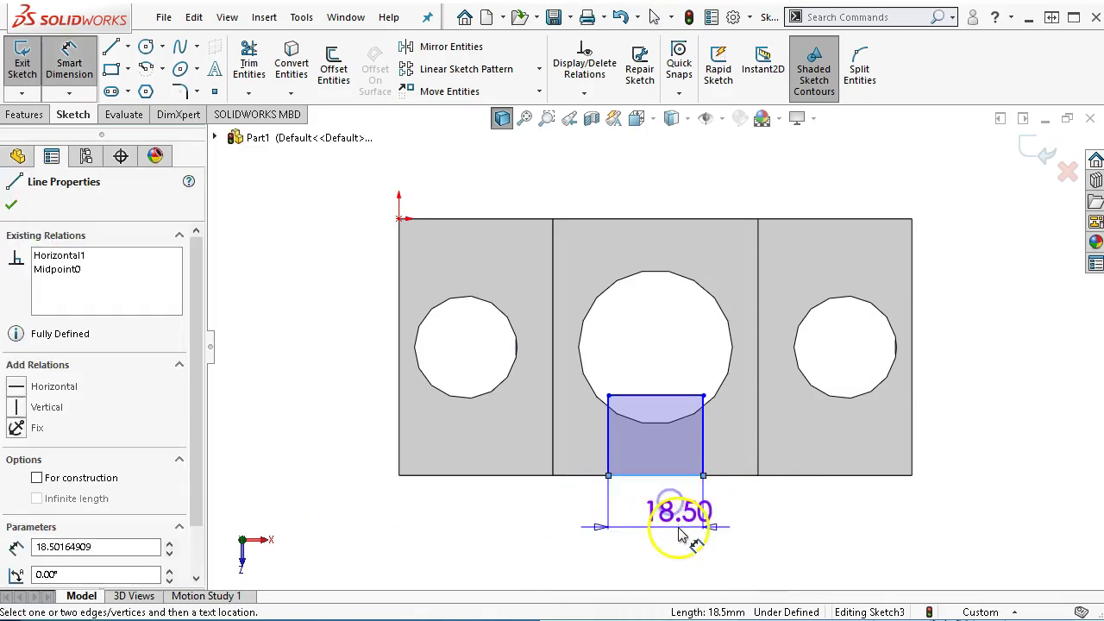
click(679, 532)
text(20)
key(Return)
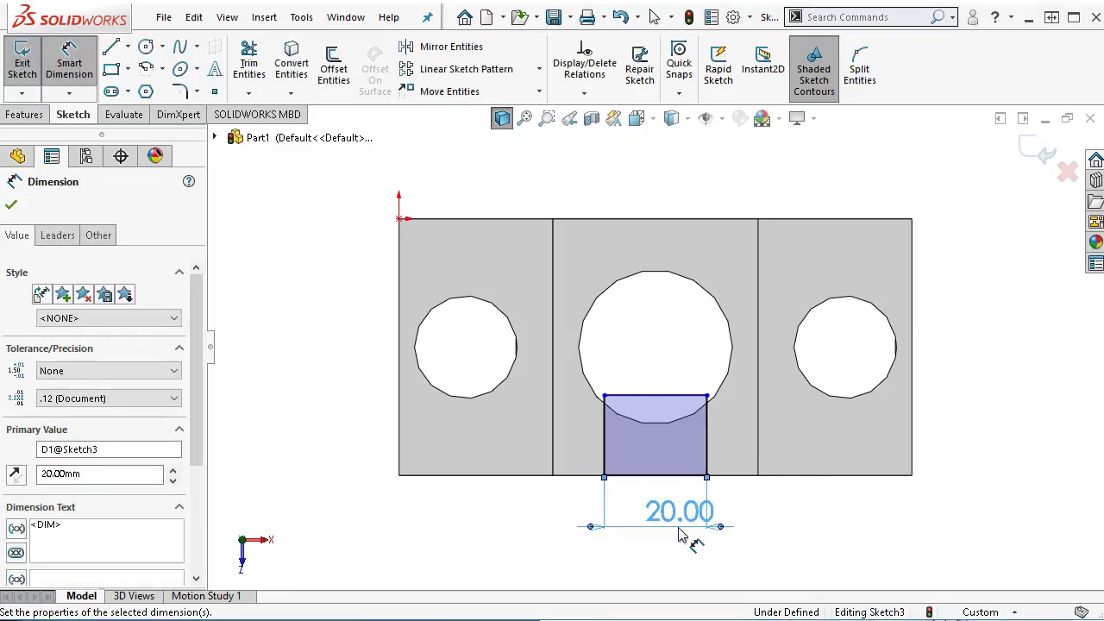
Drag the rectangle's top-right corner onto the large circle to fully define the sketch
right_click(684, 199)
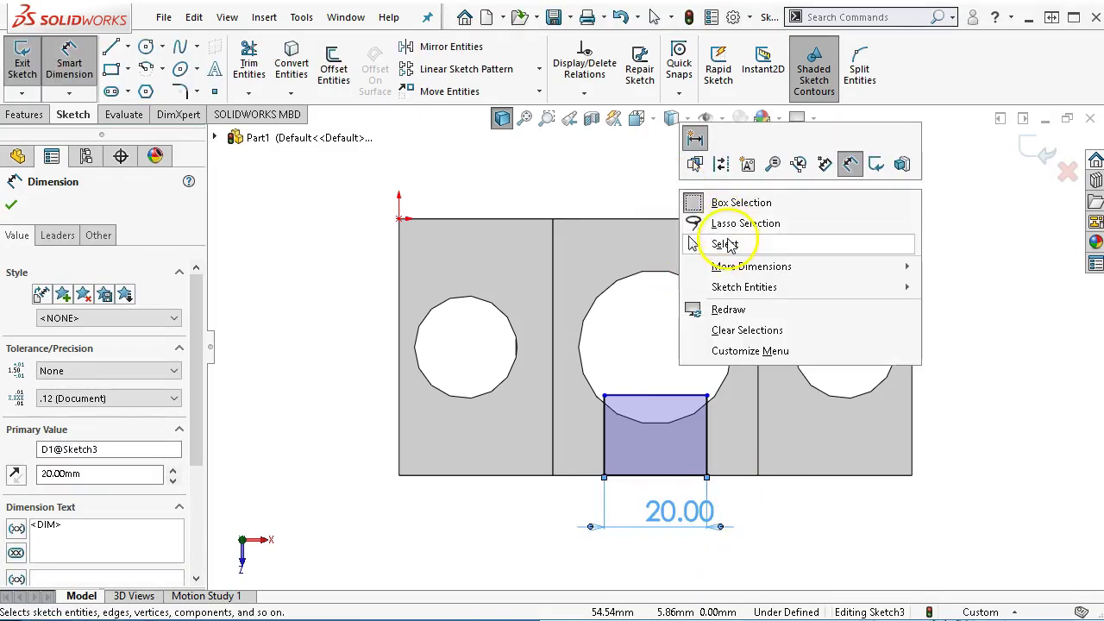
click(727, 241)
mouse_move(708, 396)
mouse_down()
mouse_move(712, 293)
mouse_move(707, 406)
mouse_move(699, 348)
mouse_move(662, 351)
mouse_move(713, 410)
mouse_up()
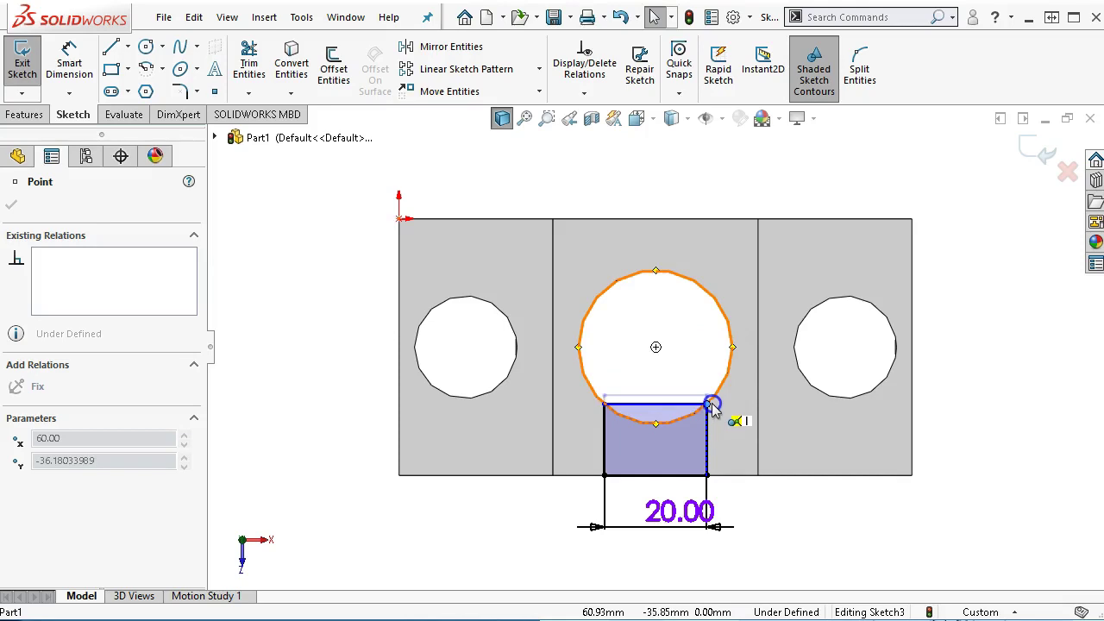
drag(712, 410, 708, 406)
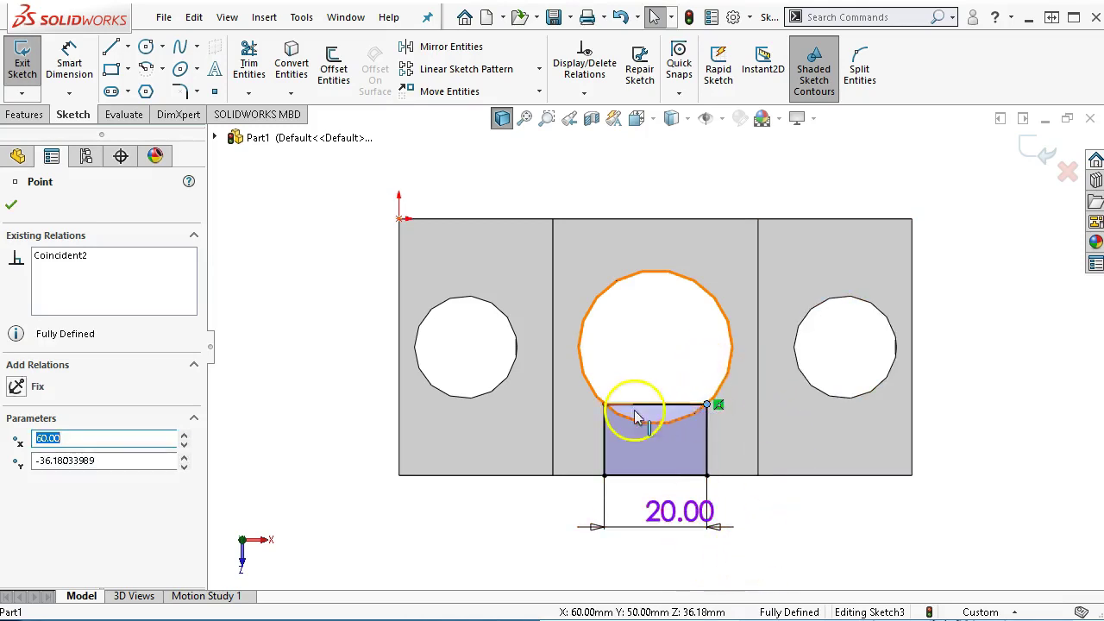
click(772, 539)
middle_drag(835, 515, 798, 369)
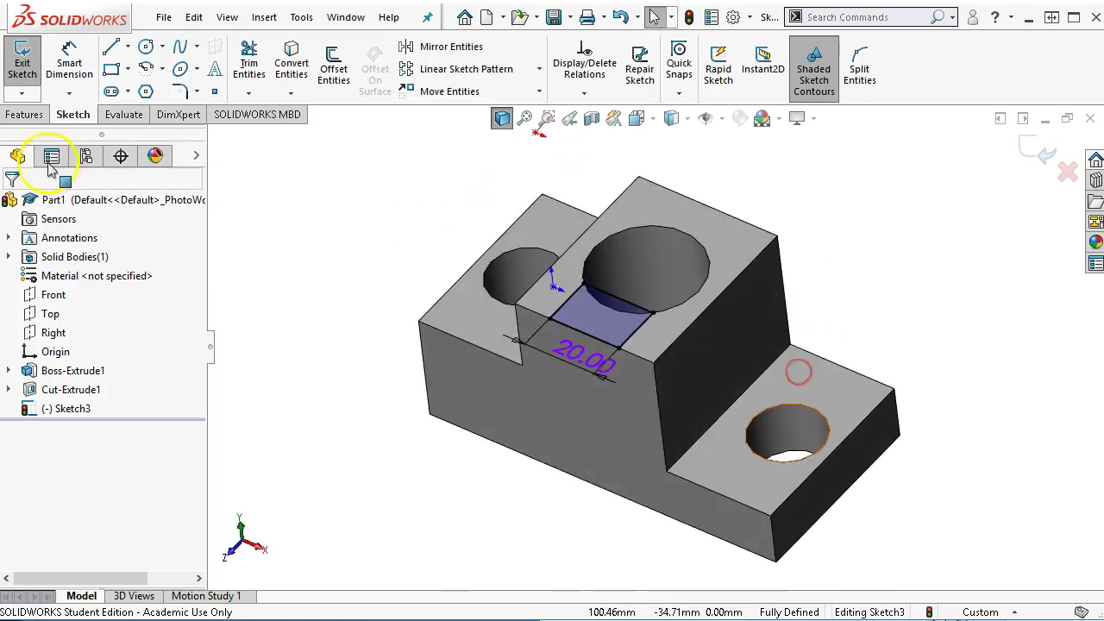
Cut the slot rectangle 15 mm deep with a Blind extruded cut, then view isometric
click(17, 115)
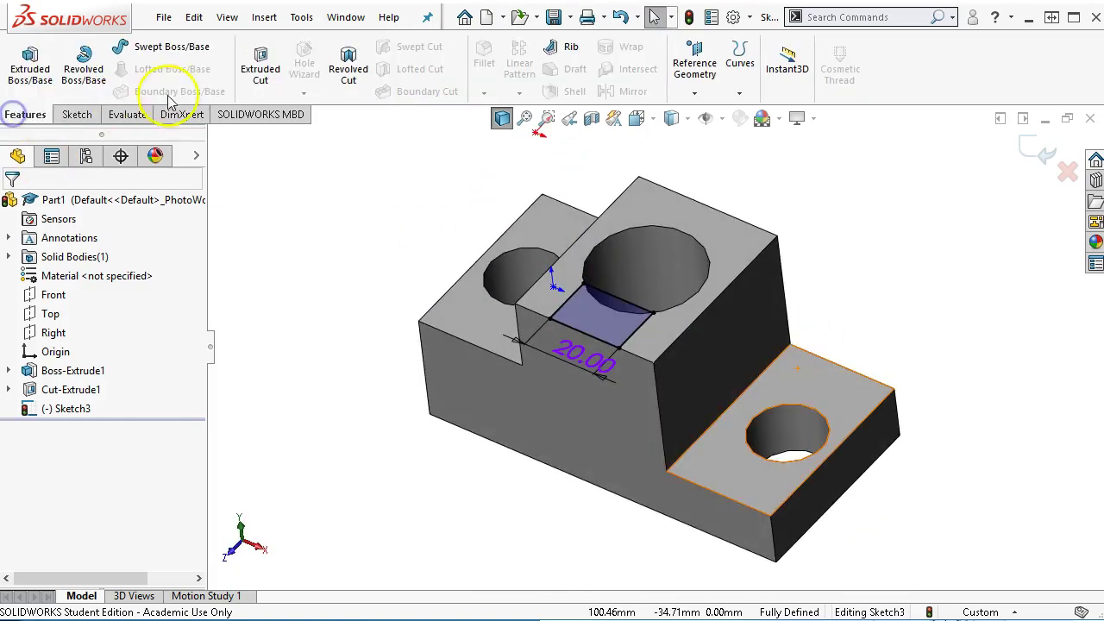
click(259, 69)
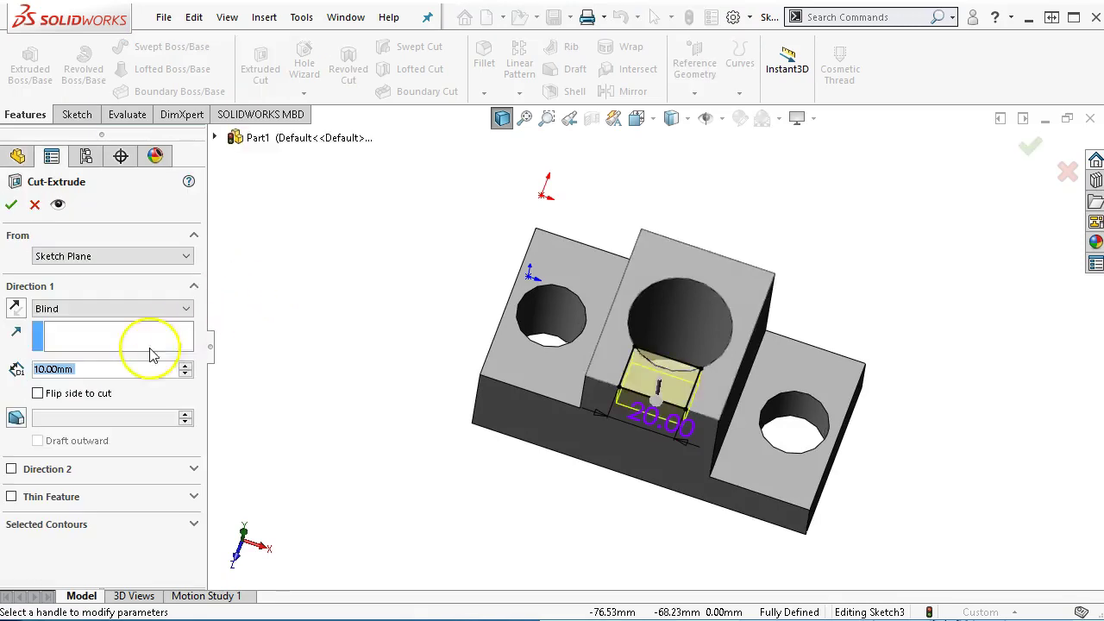
click(100, 312)
click(102, 315)
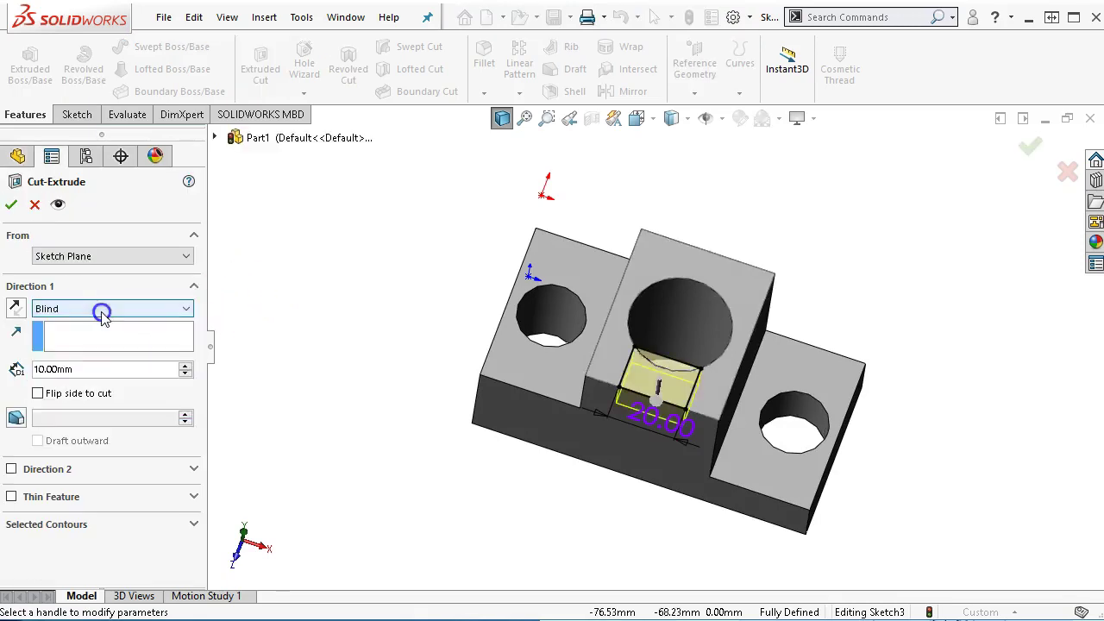
double_click(92, 371)
text(15)
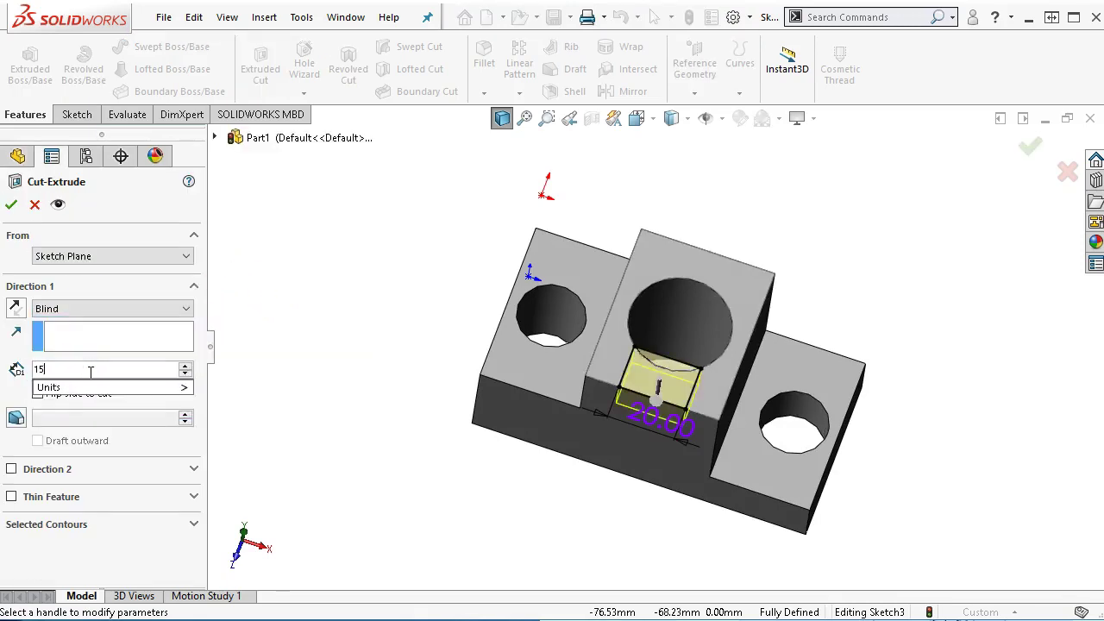
key(Return)
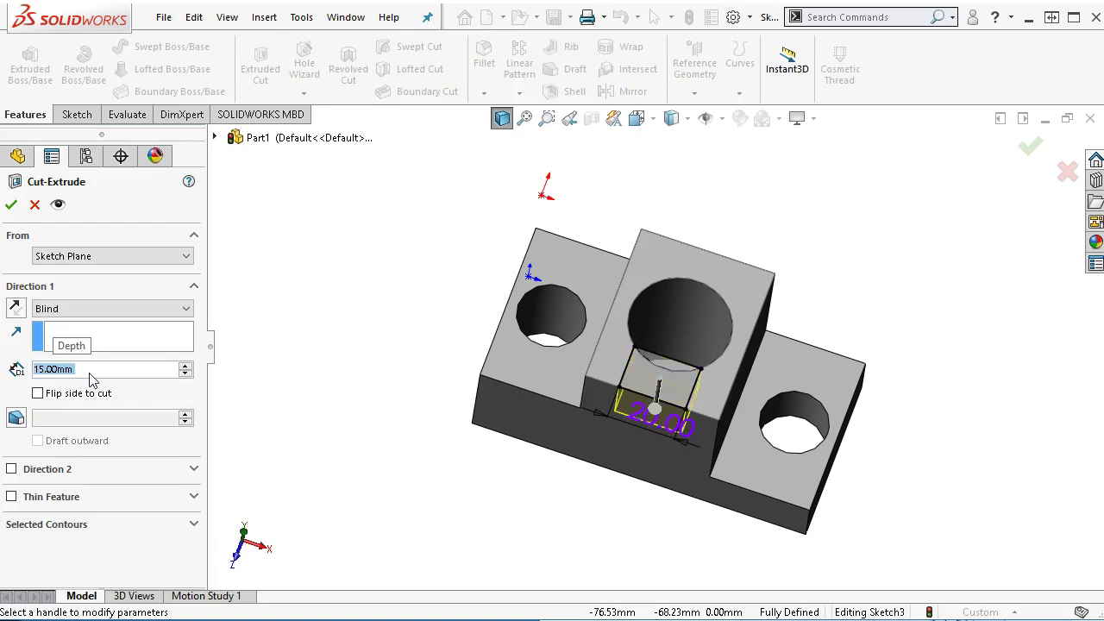
click(11, 205)
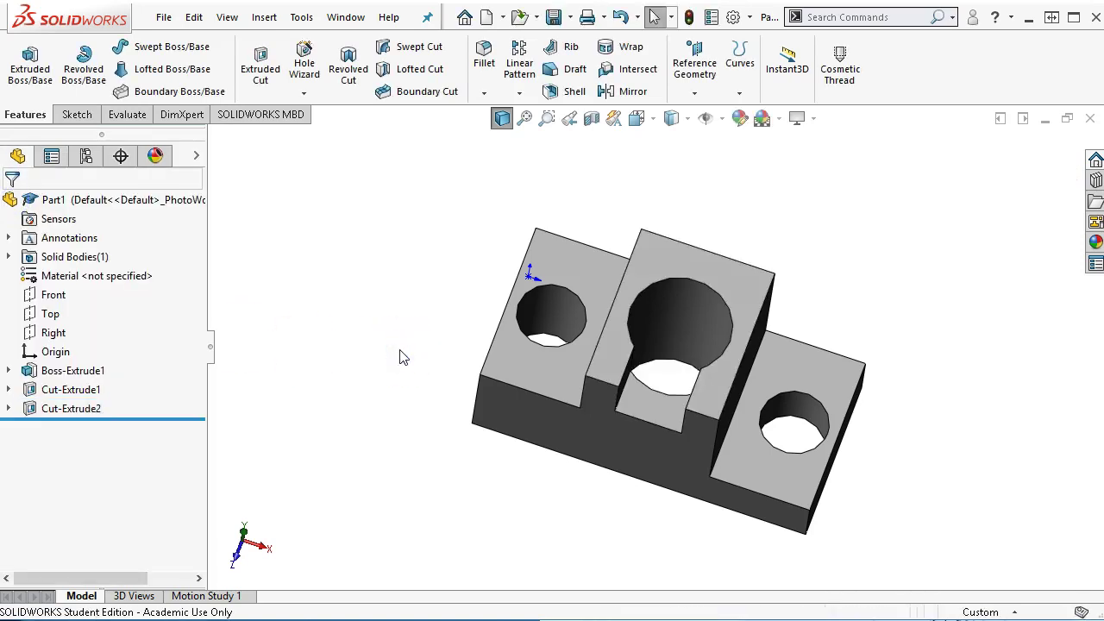
key(ctrl+7)
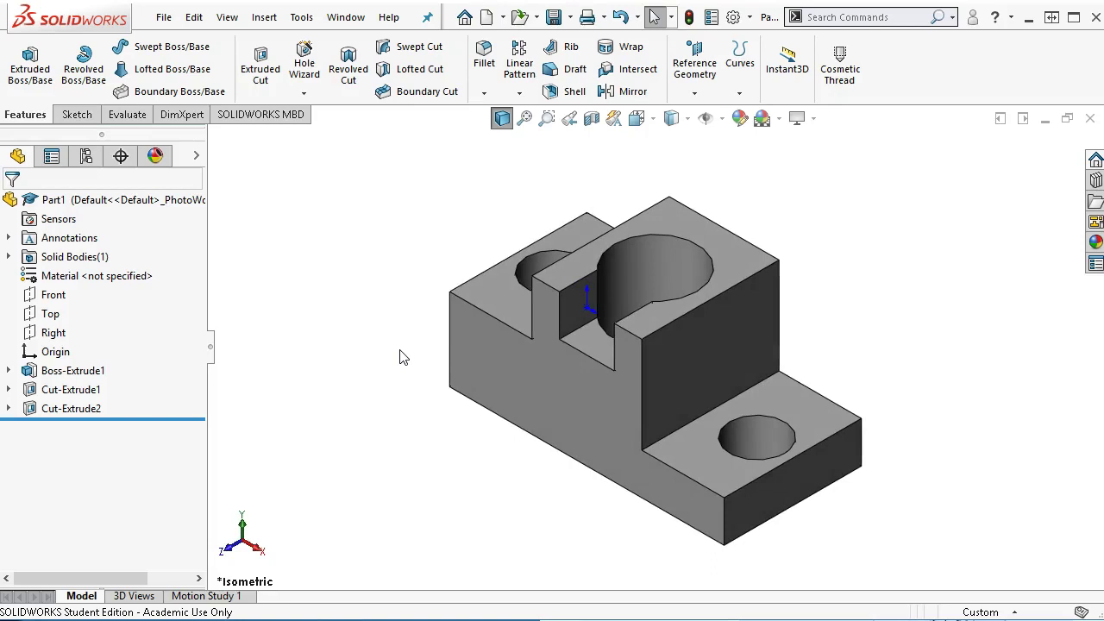
click(332, 344)
Save the part as 'P3-10 jl SW2017' in the Ch3-1 assignments folder
click(553, 19)
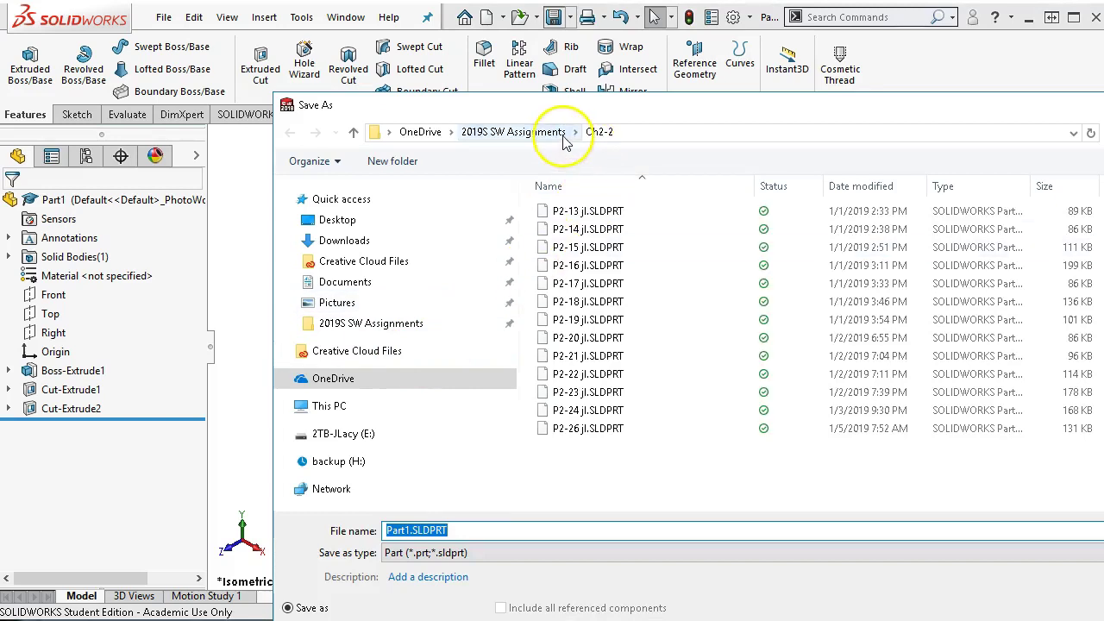
click(556, 132)
double_click(556, 283)
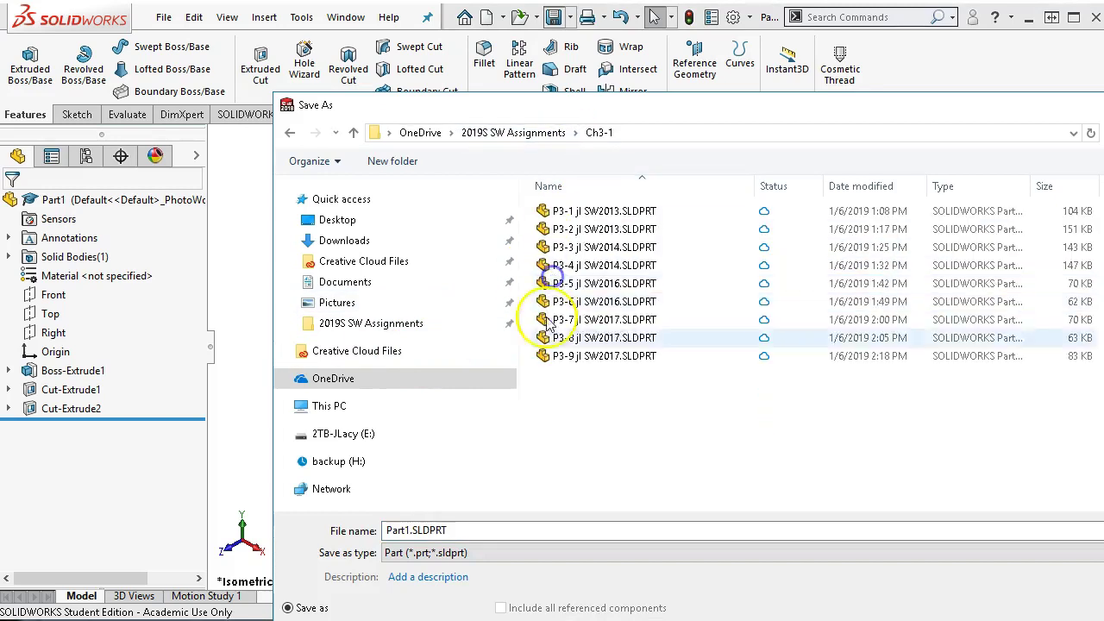
click(574, 359)
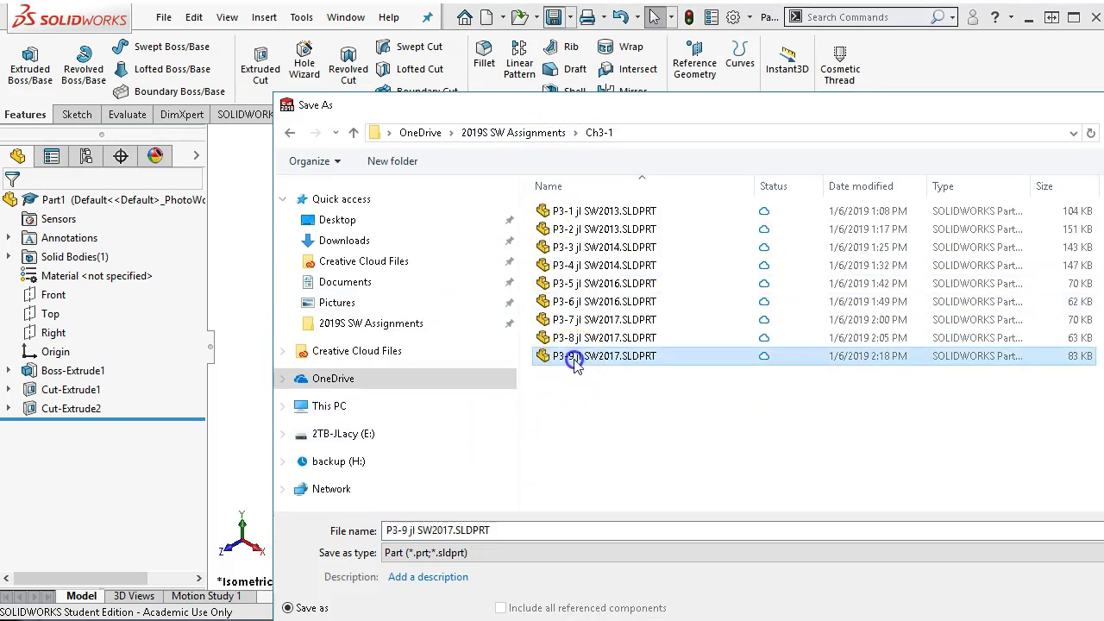
click(405, 530)
double_click(406, 531)
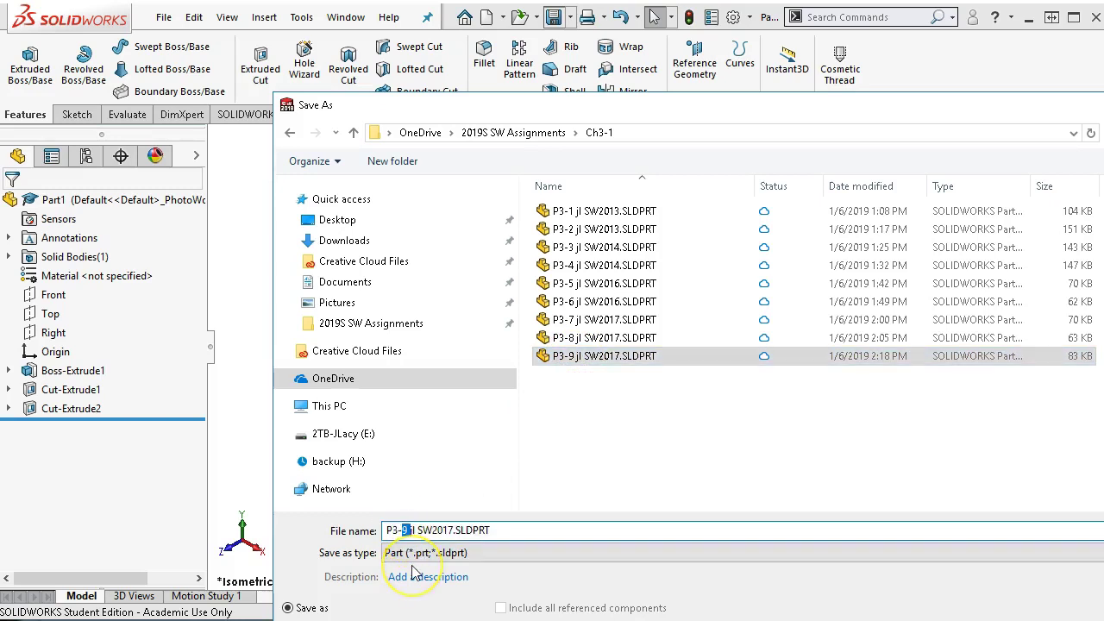
text(10)
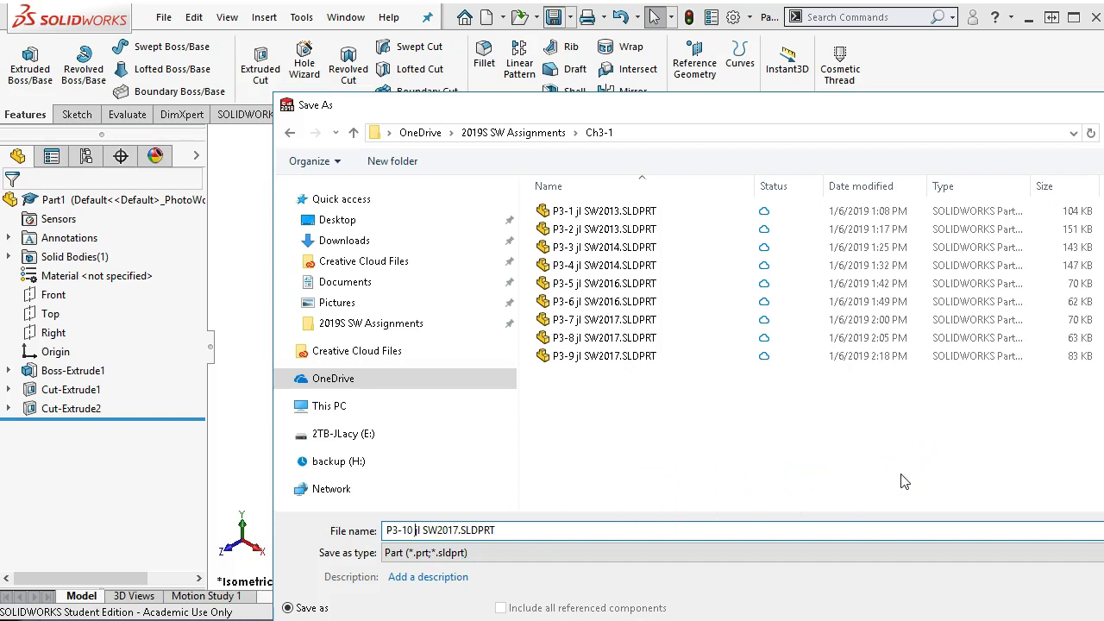
key(Return)
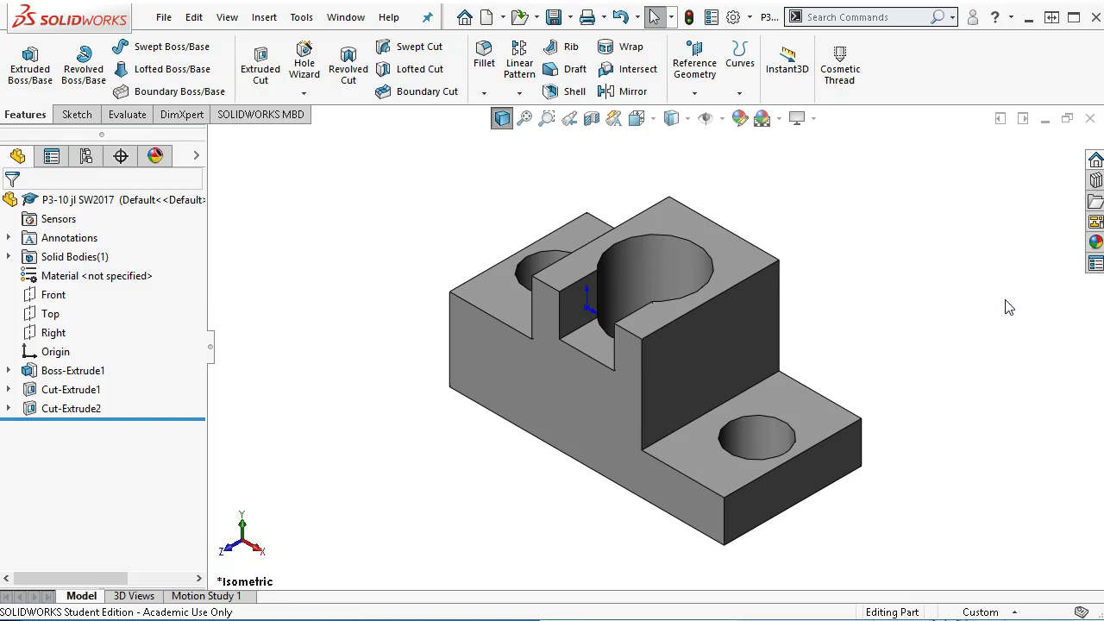
click(991, 285)
click(950, 291)
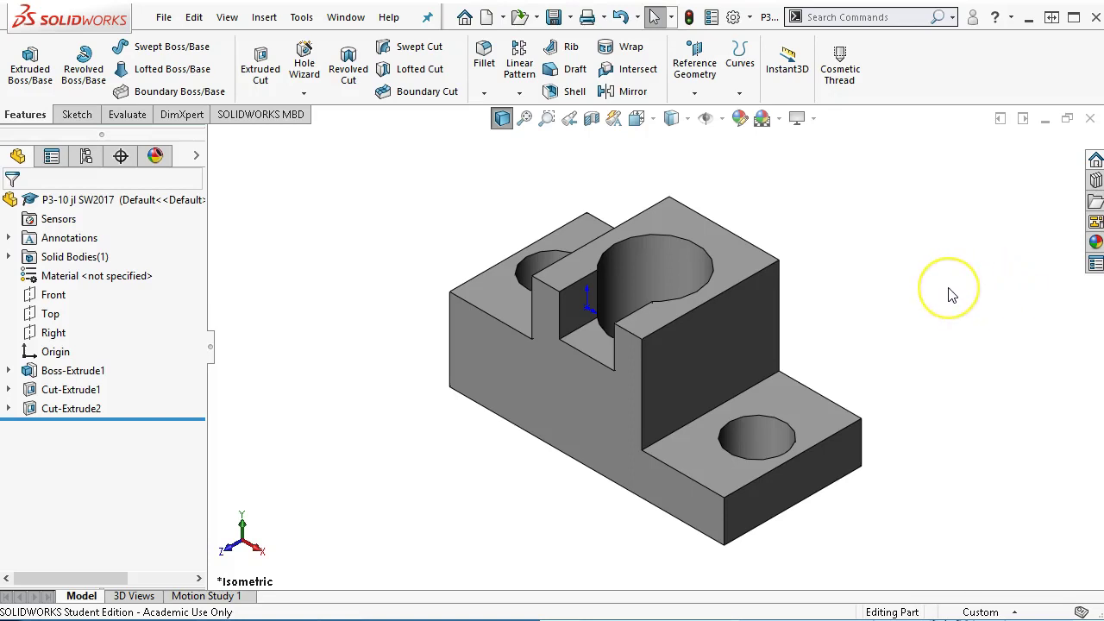